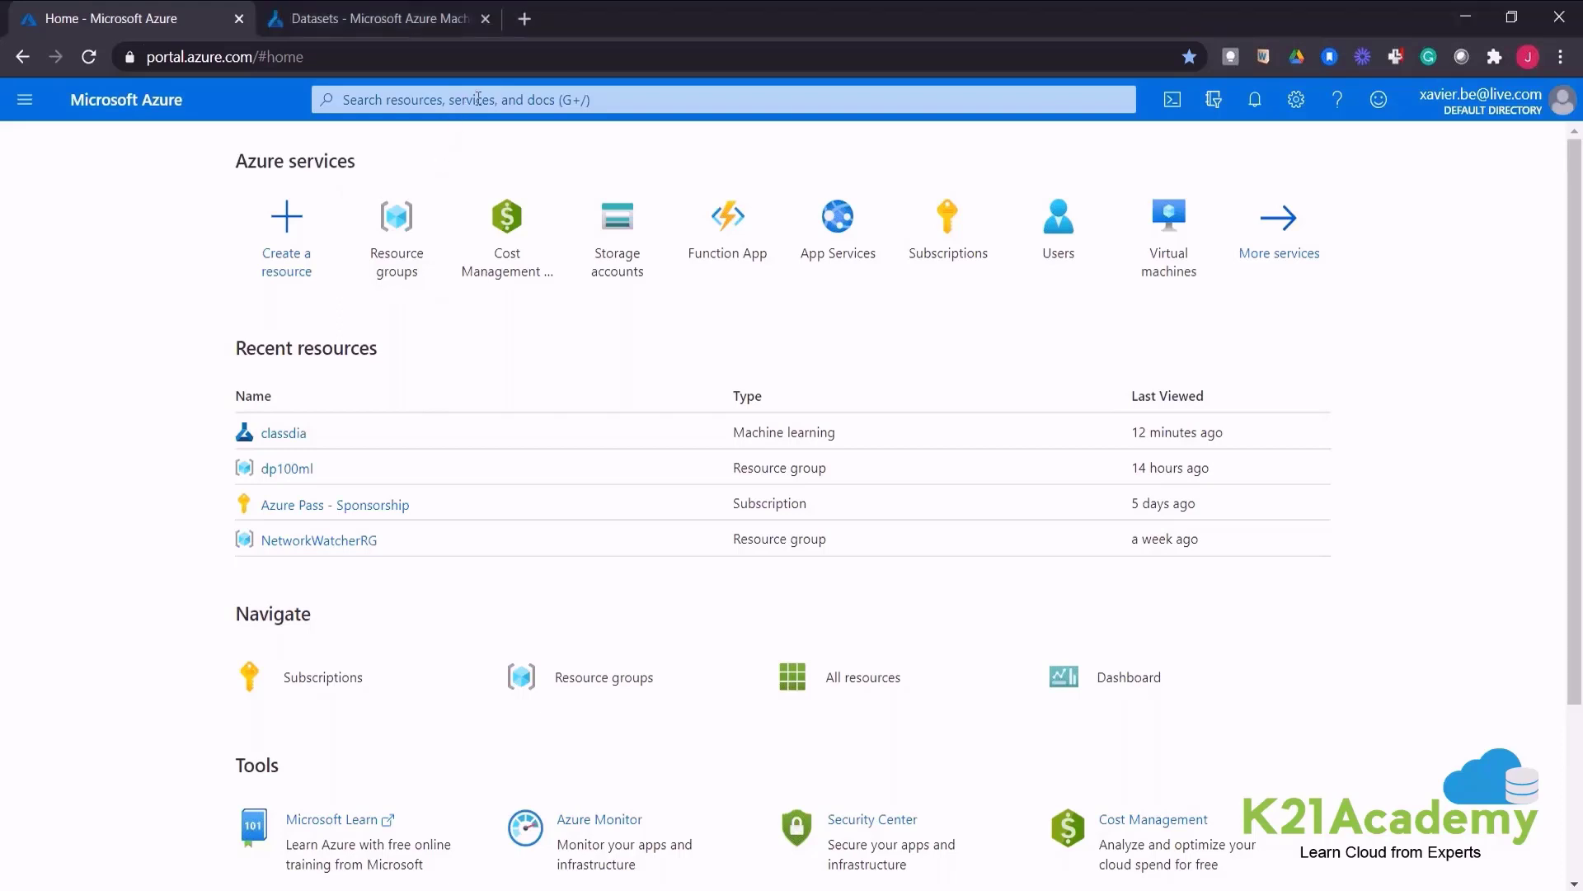
Find the Machine learning service through the portal search and start creating a new workspace
click(478, 99)
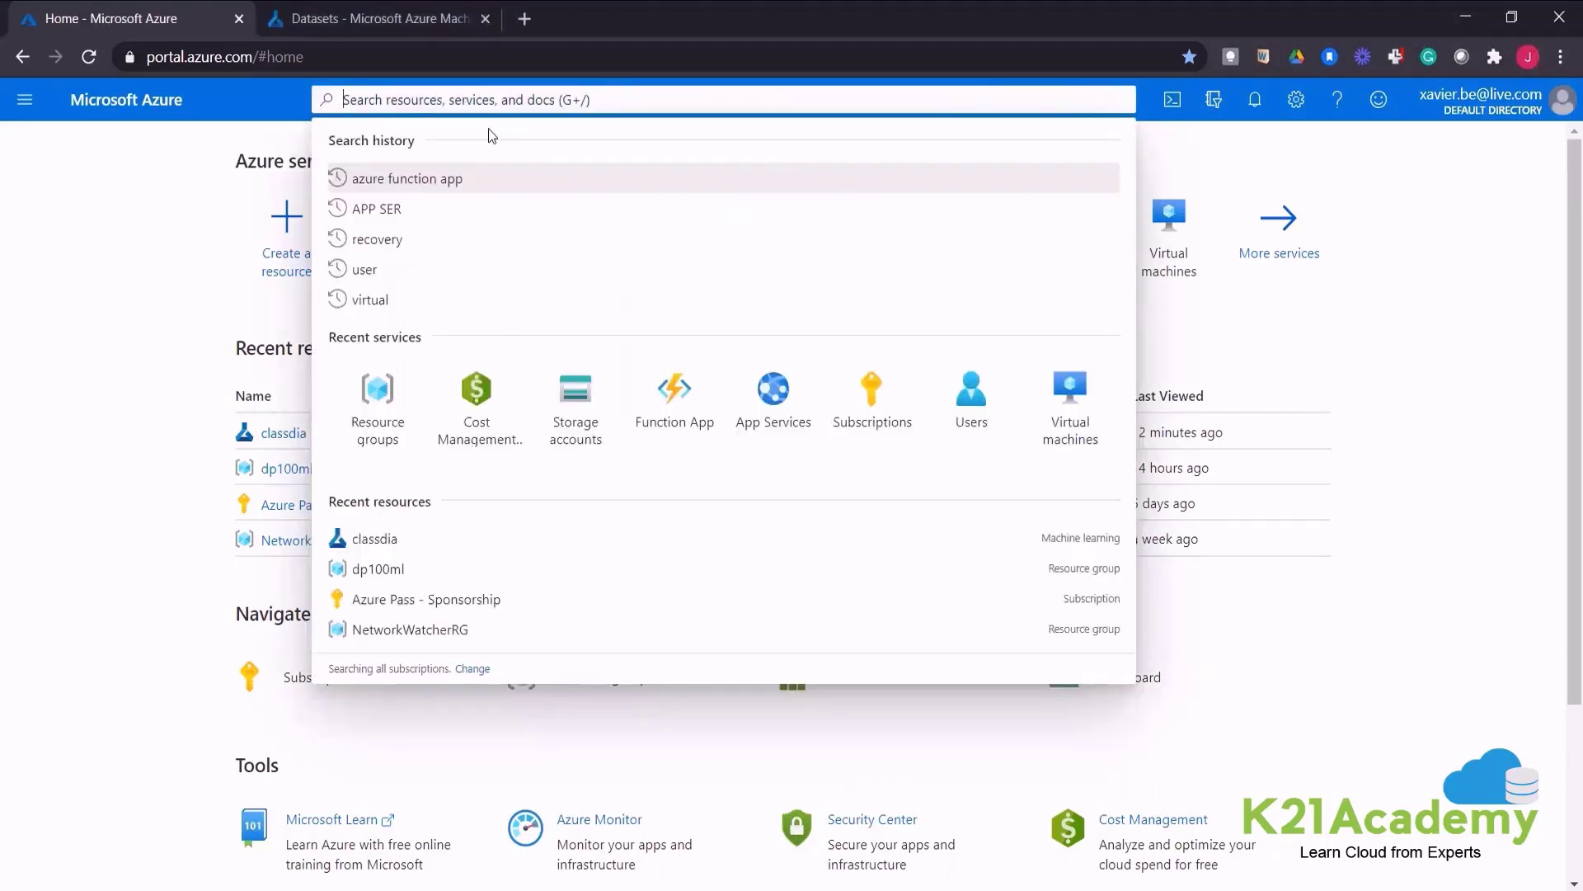
text(compute)
drag(412, 100, 303, 99)
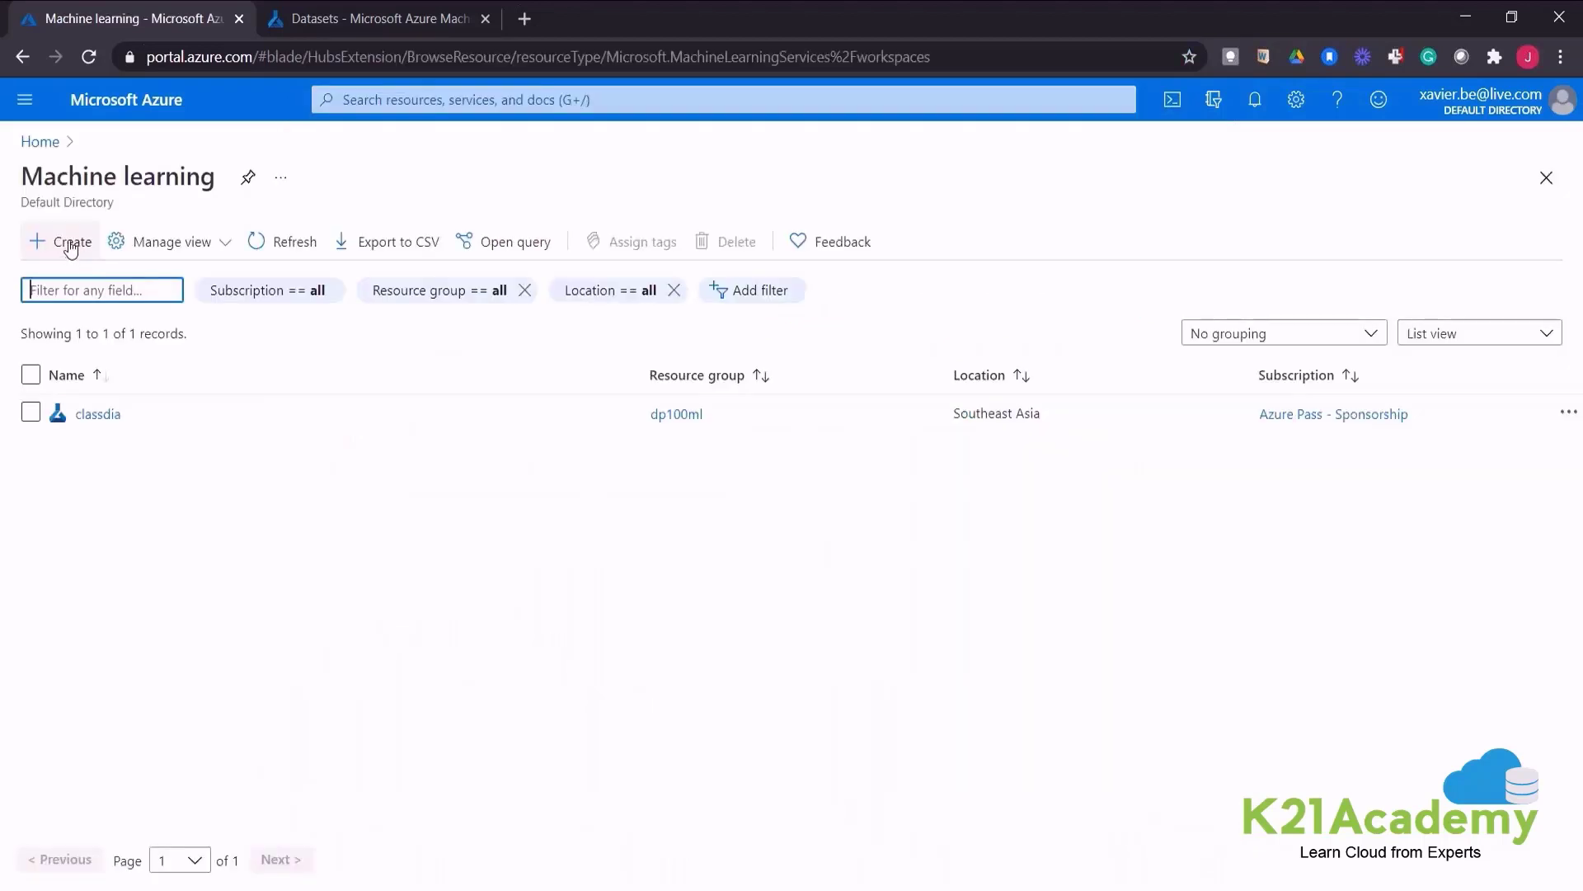
click(71, 245)
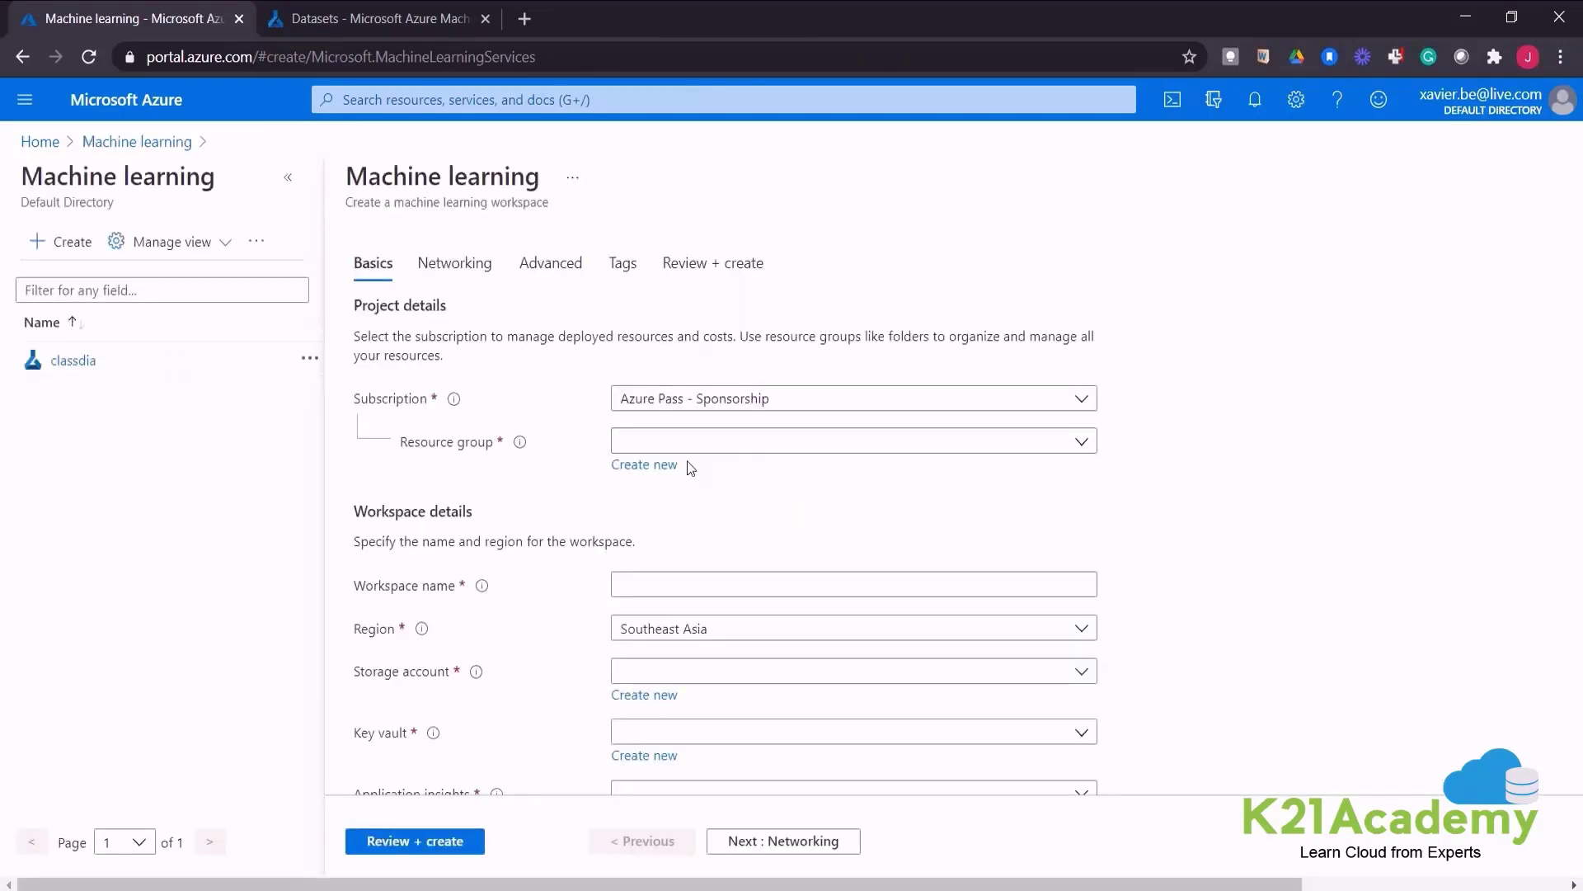
Create the machine learning workspace dp100ws in the existing resource group dp100ml
click(888, 447)
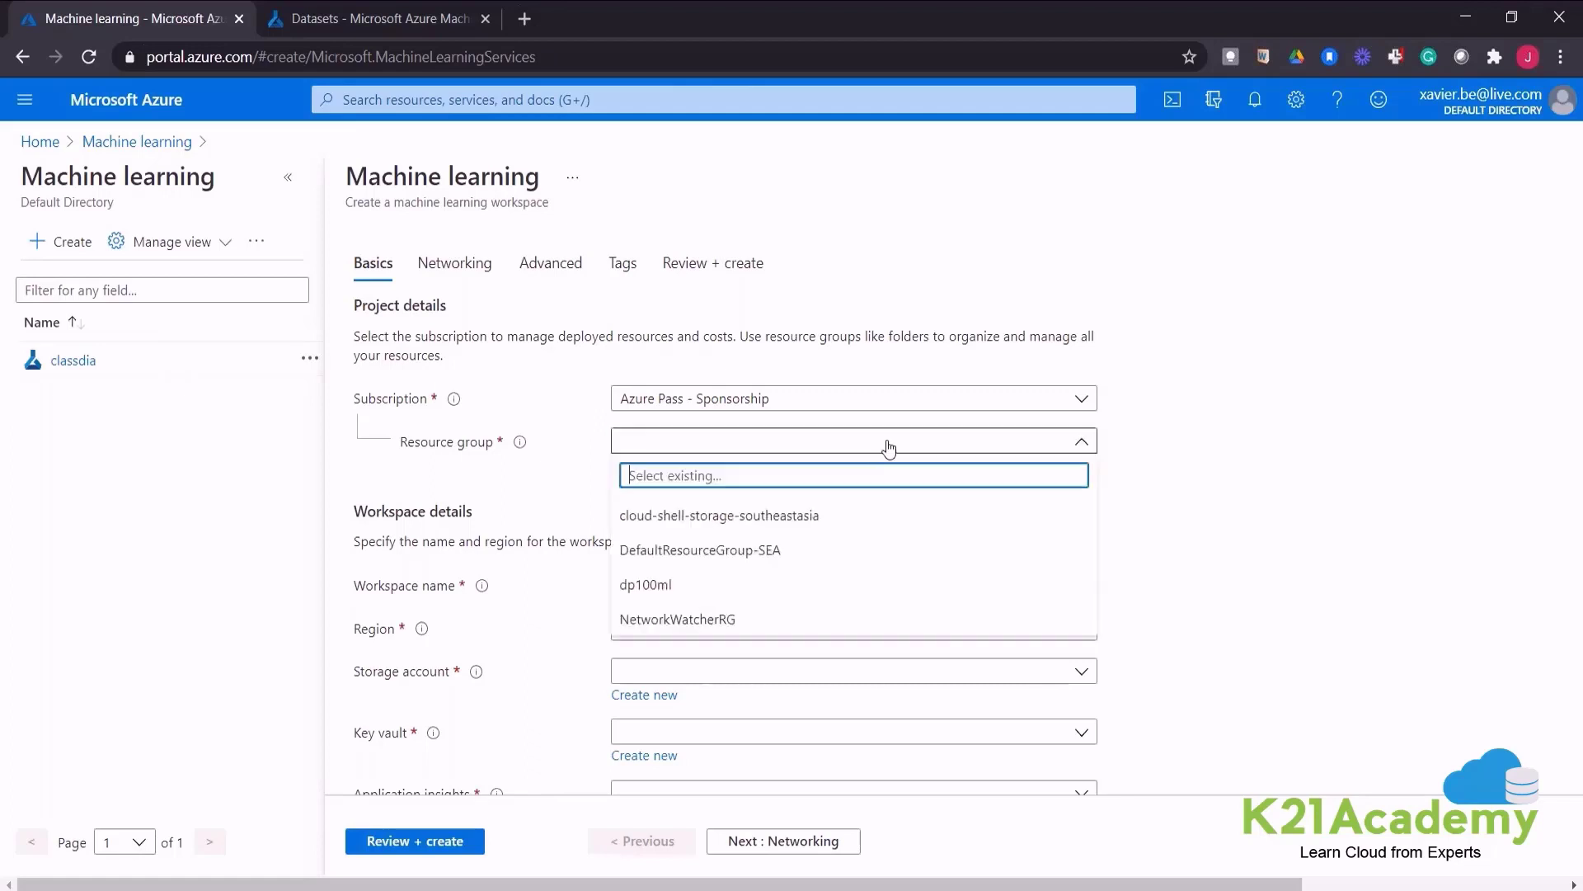
click(660, 587)
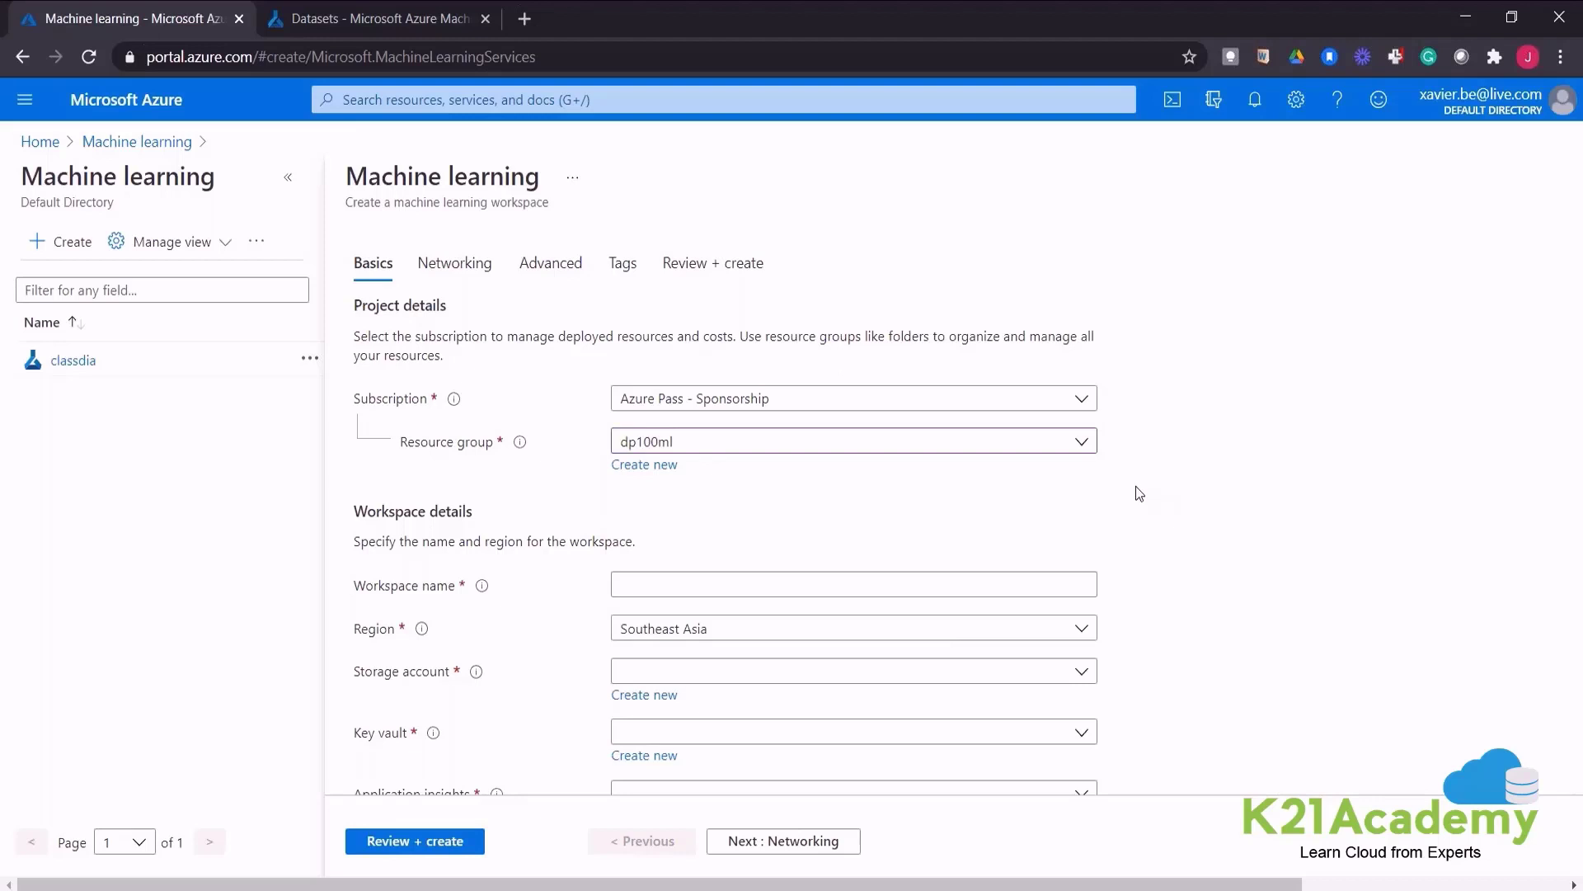
scroll(1138, 493, down, 2)
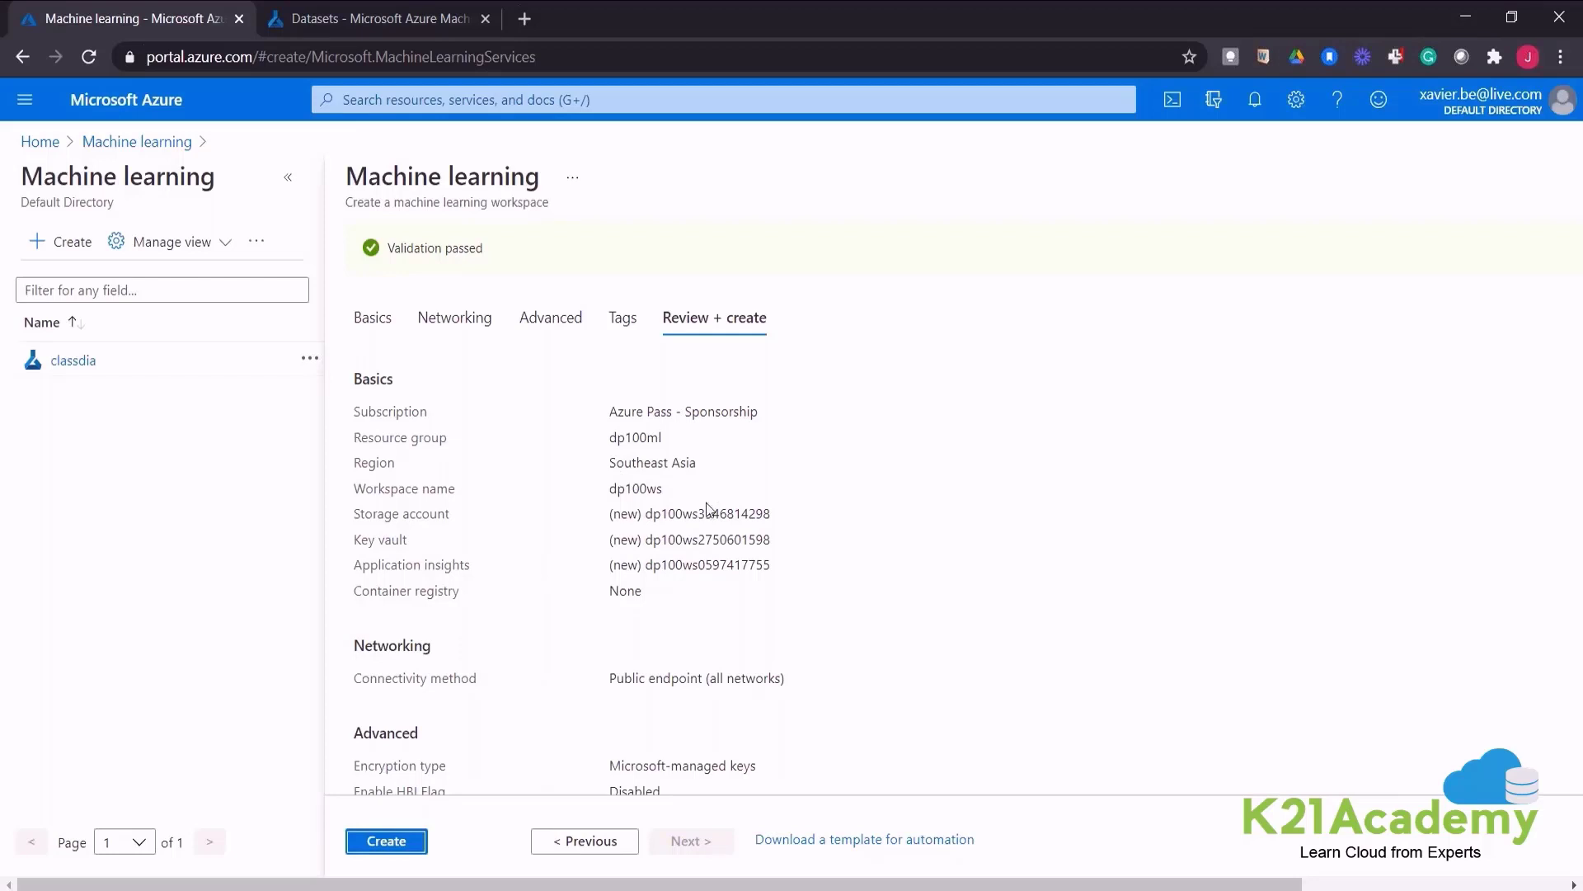
click(396, 843)
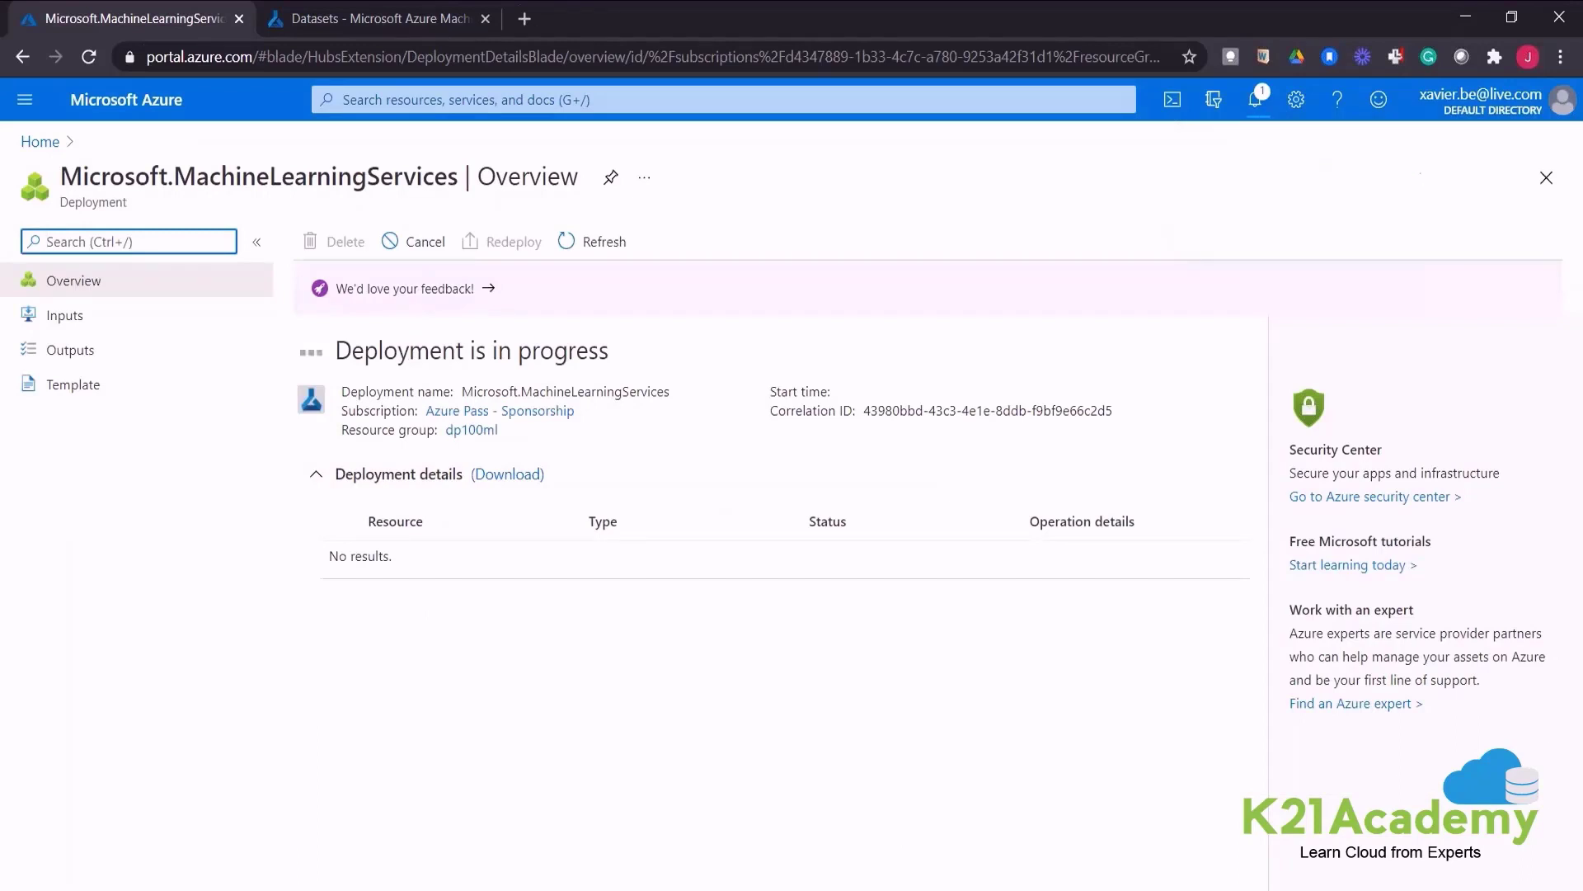
Switch to Azure Machine Learning studio and open the compute instances list of the classdia workspace
click(363, 21)
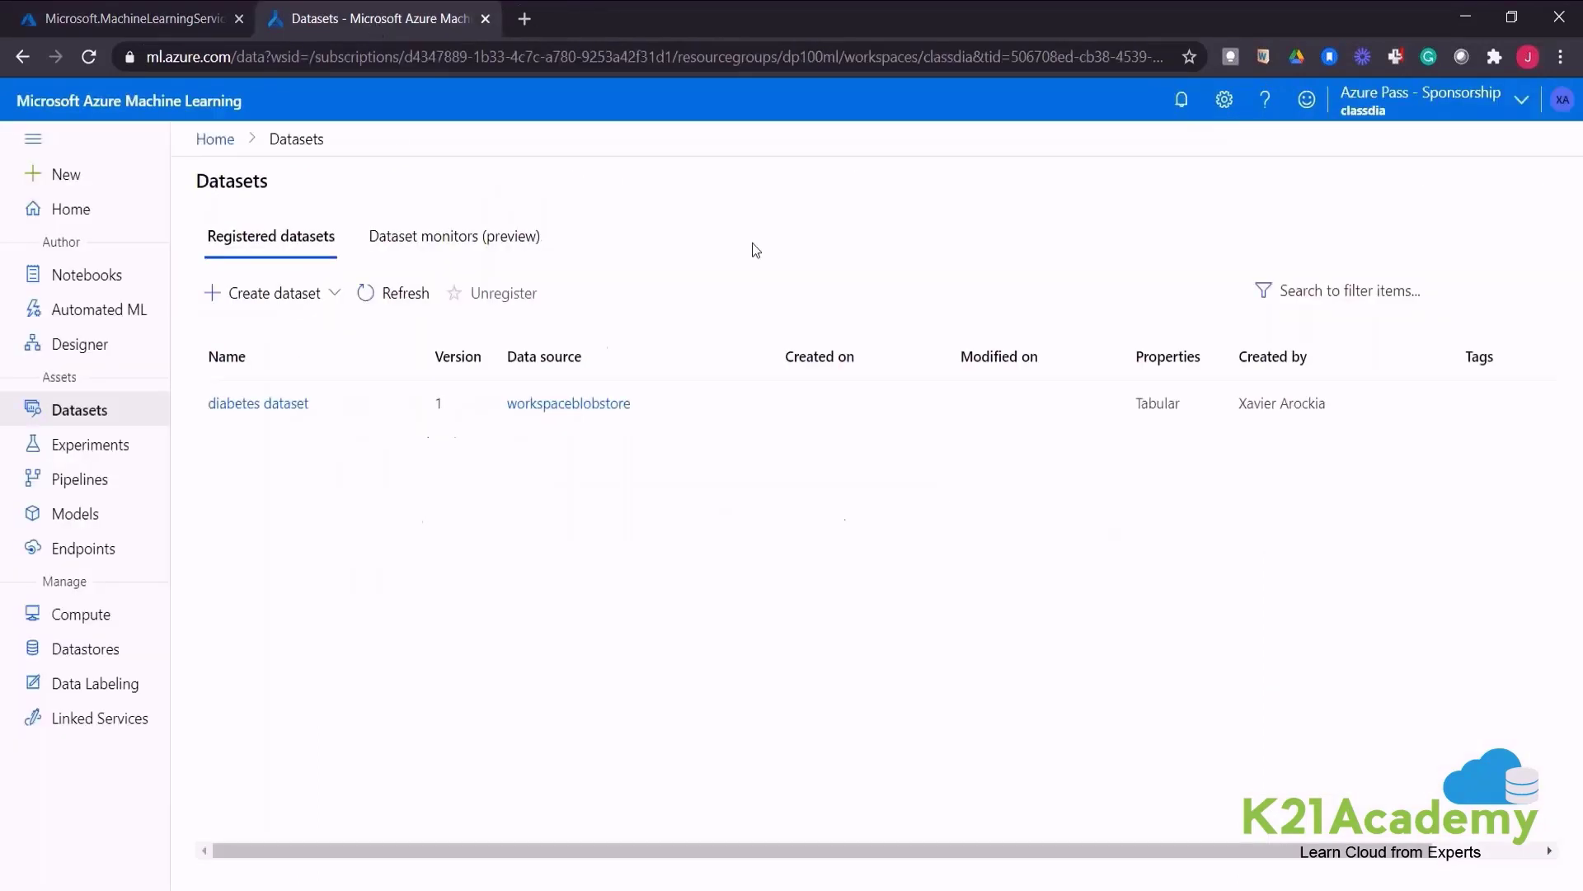
click(81, 615)
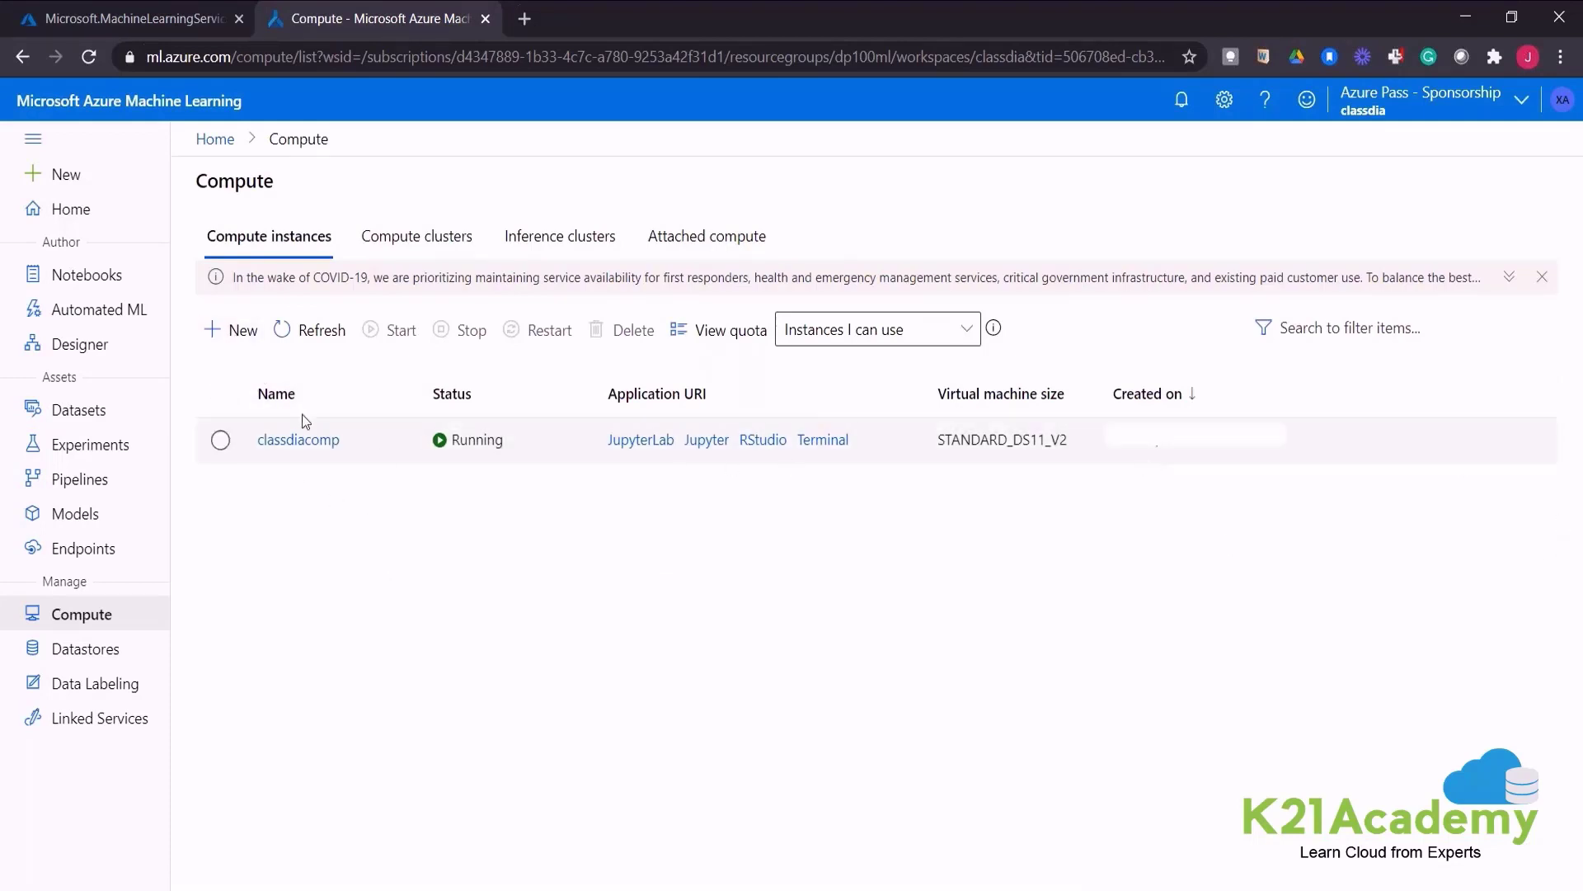
click(238, 334)
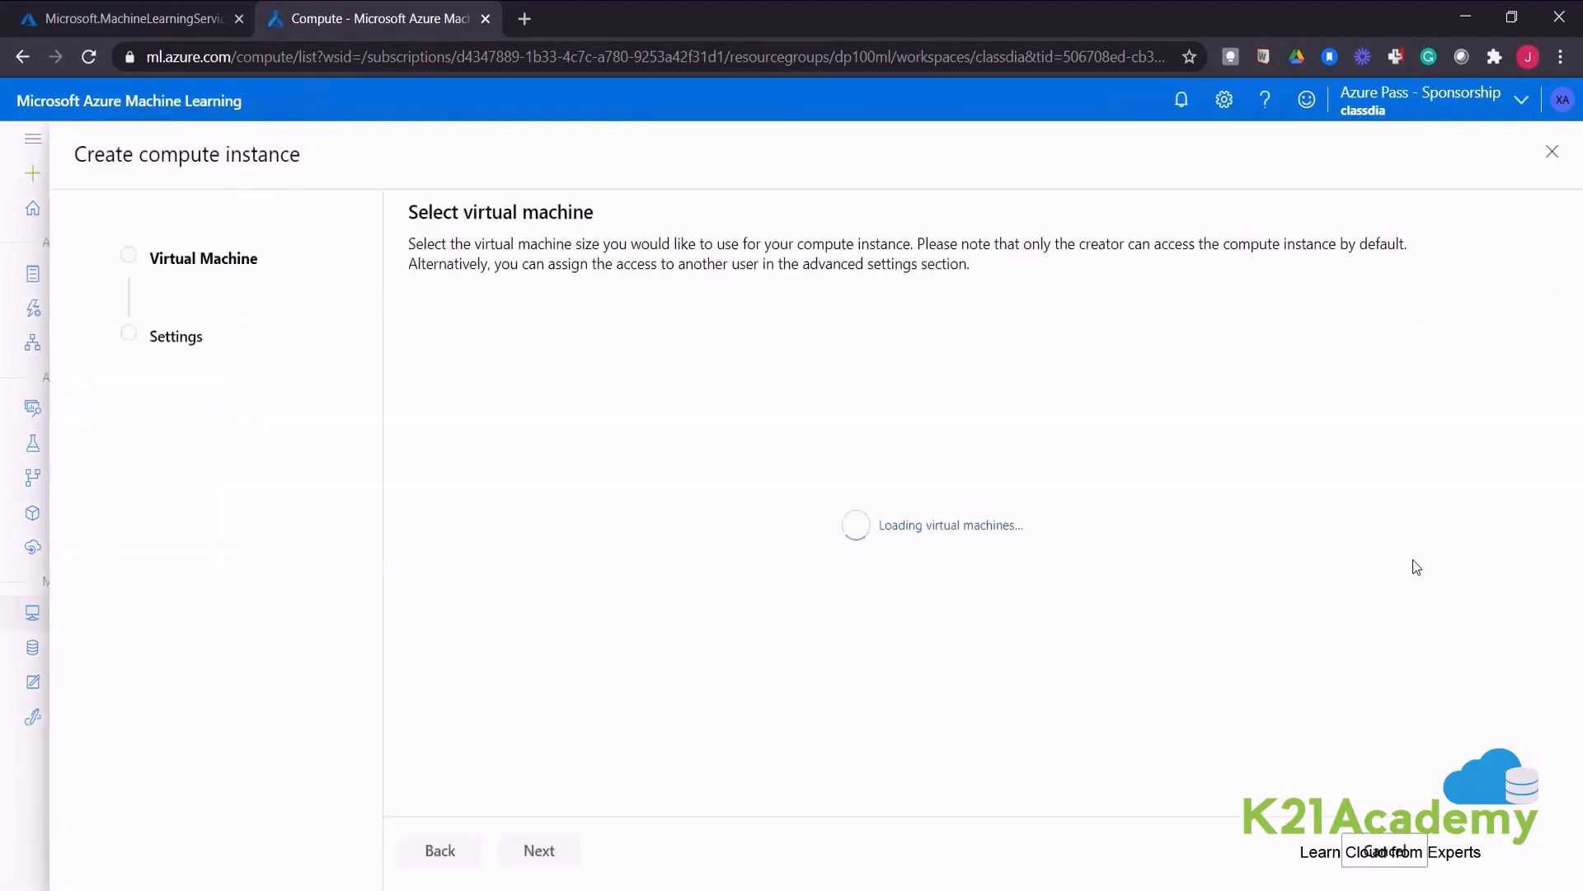
click(1552, 152)
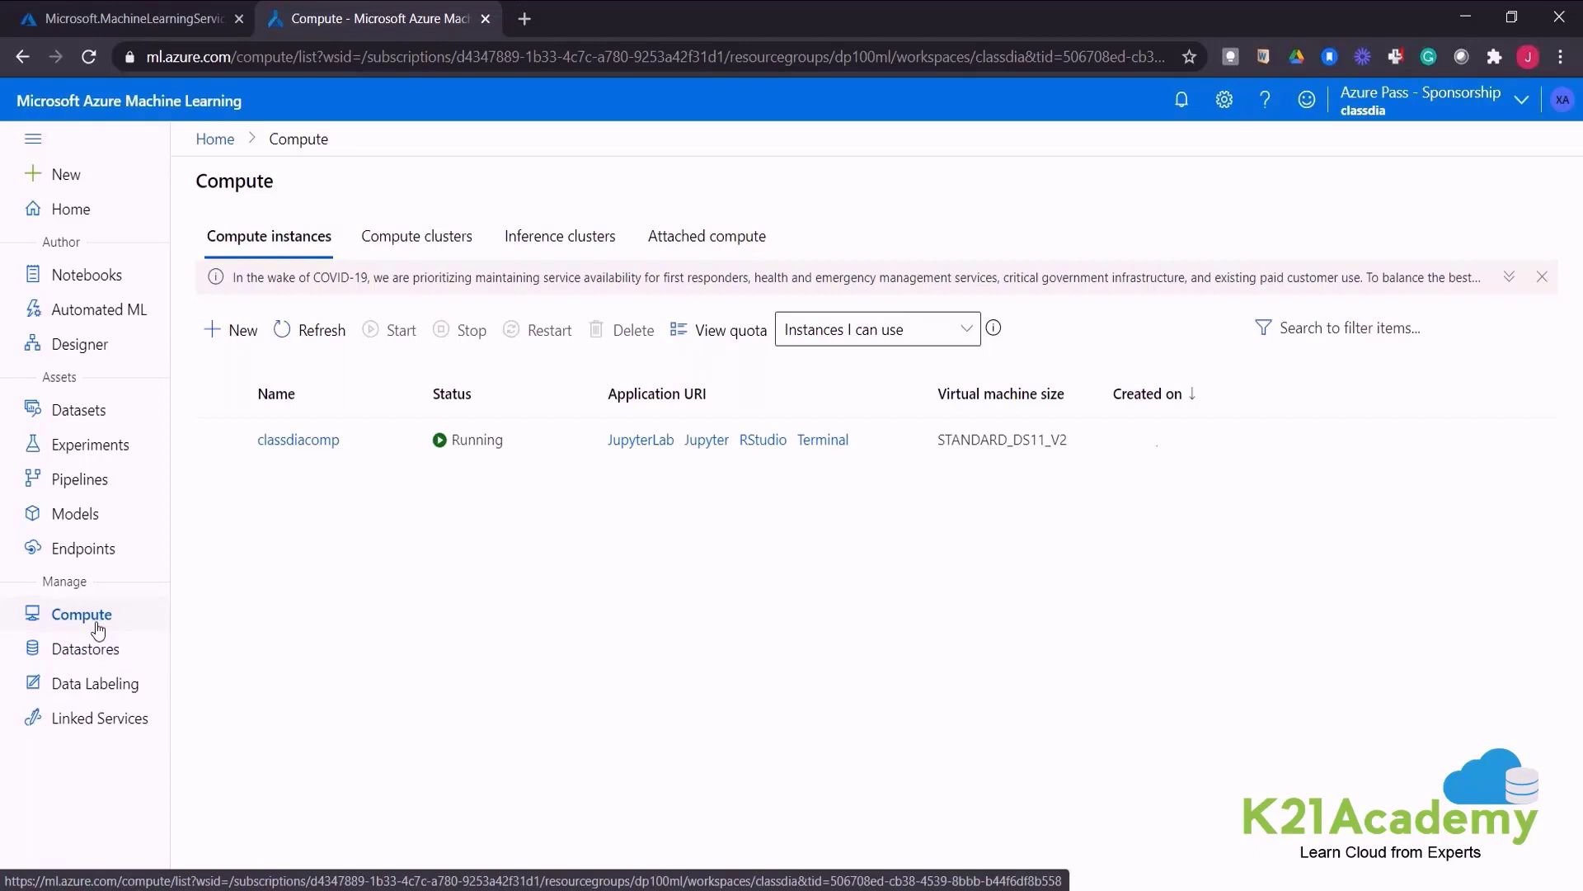
Start a new compute instance and choose the CPU virtual machine size Standard_DS11_v2 from all options
click(241, 334)
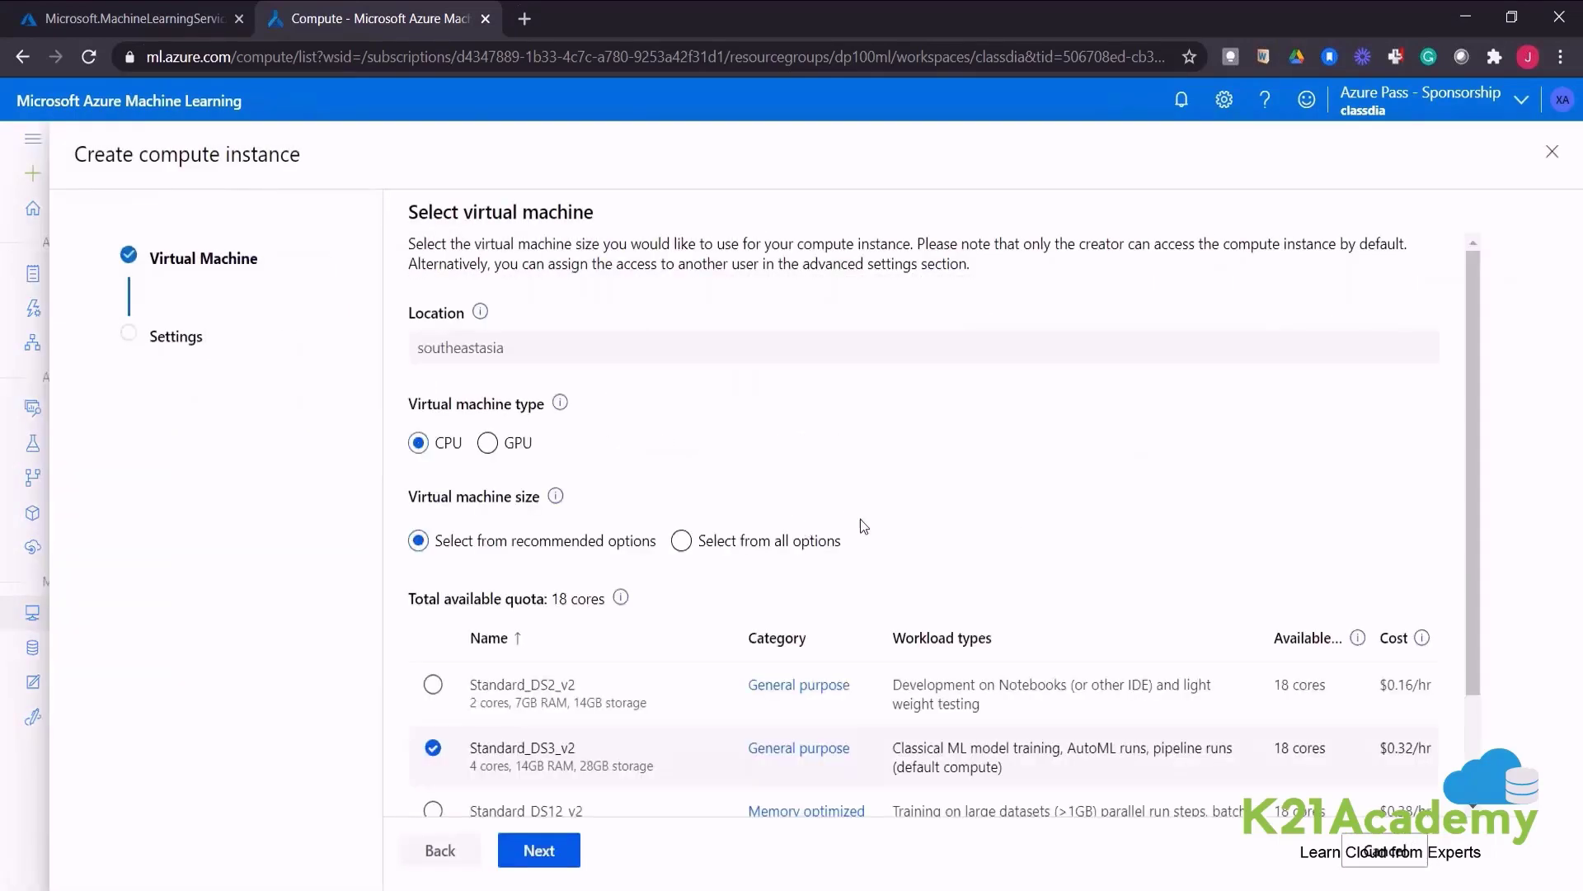
scroll(1476, 456, down, 1)
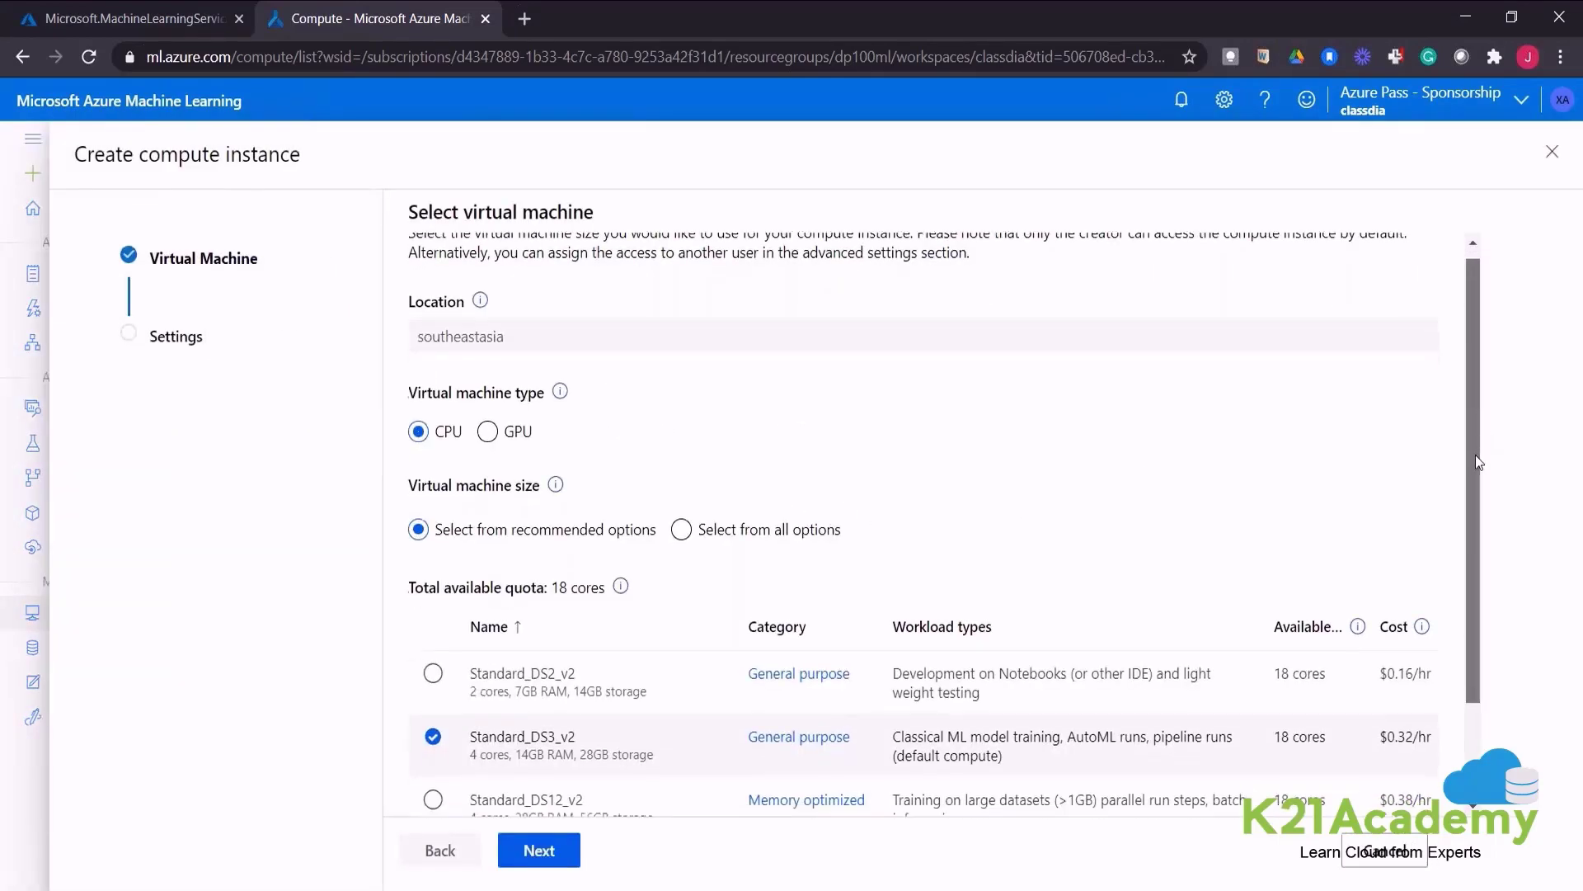
drag(1476, 461, 1480, 560)
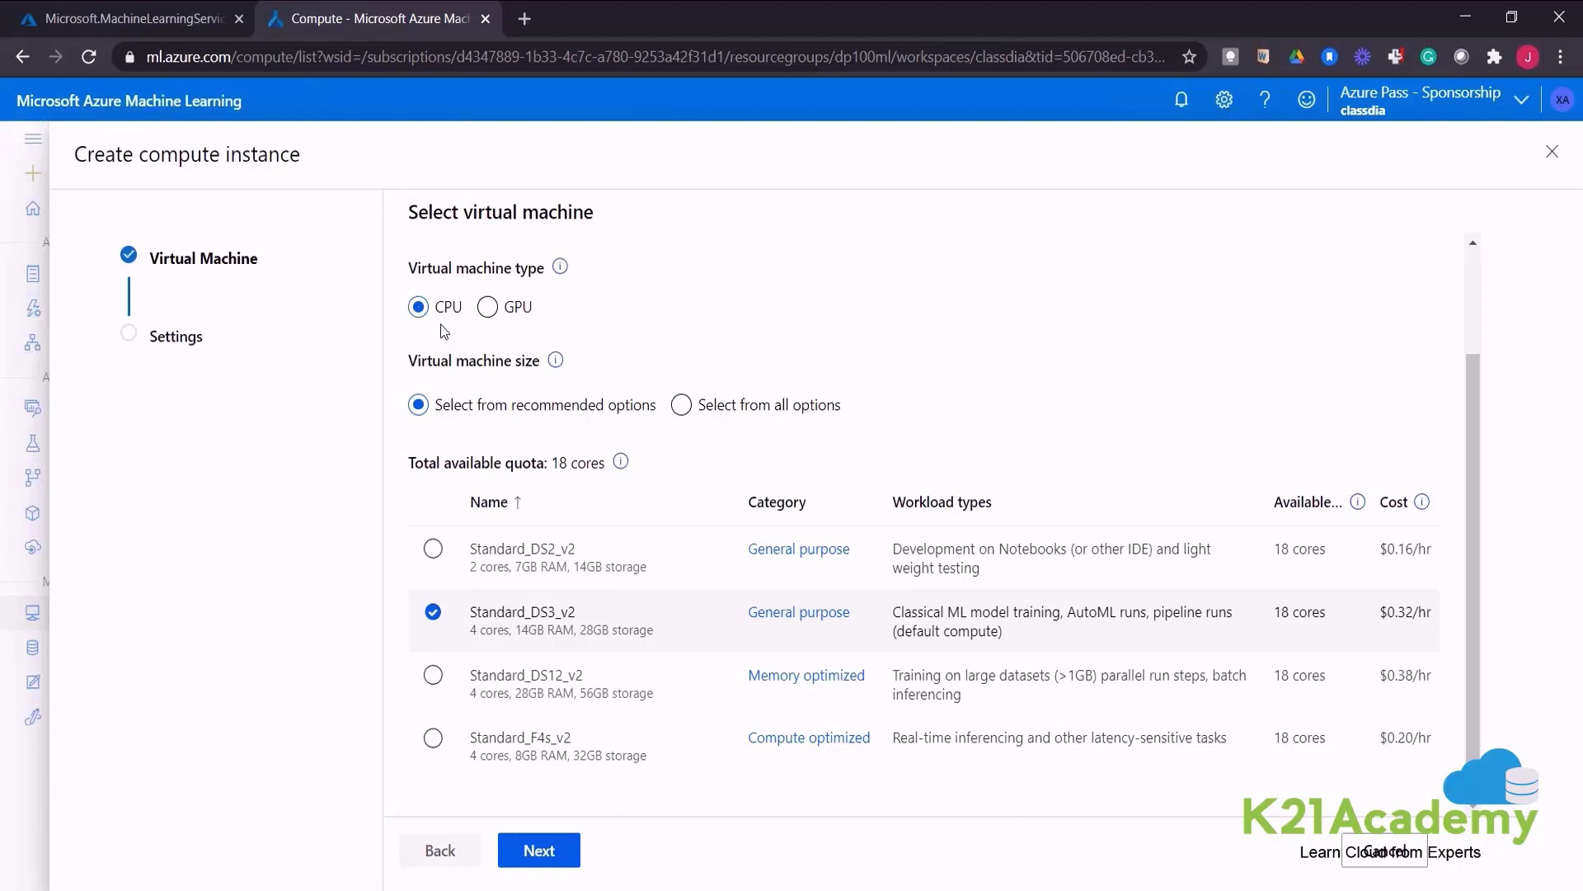
click(748, 413)
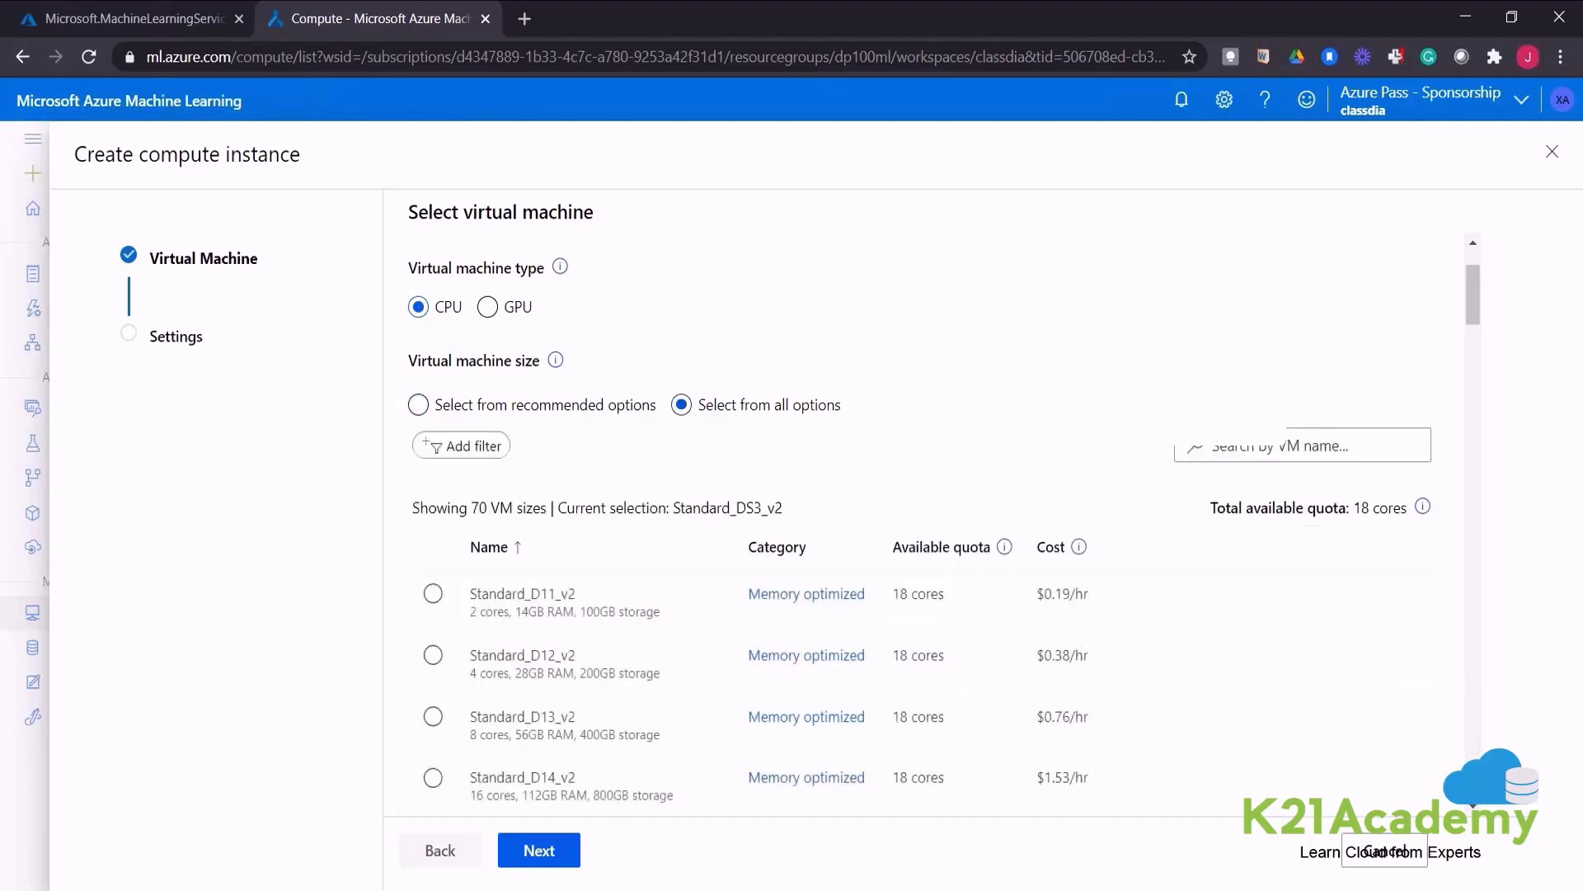
click(1327, 445)
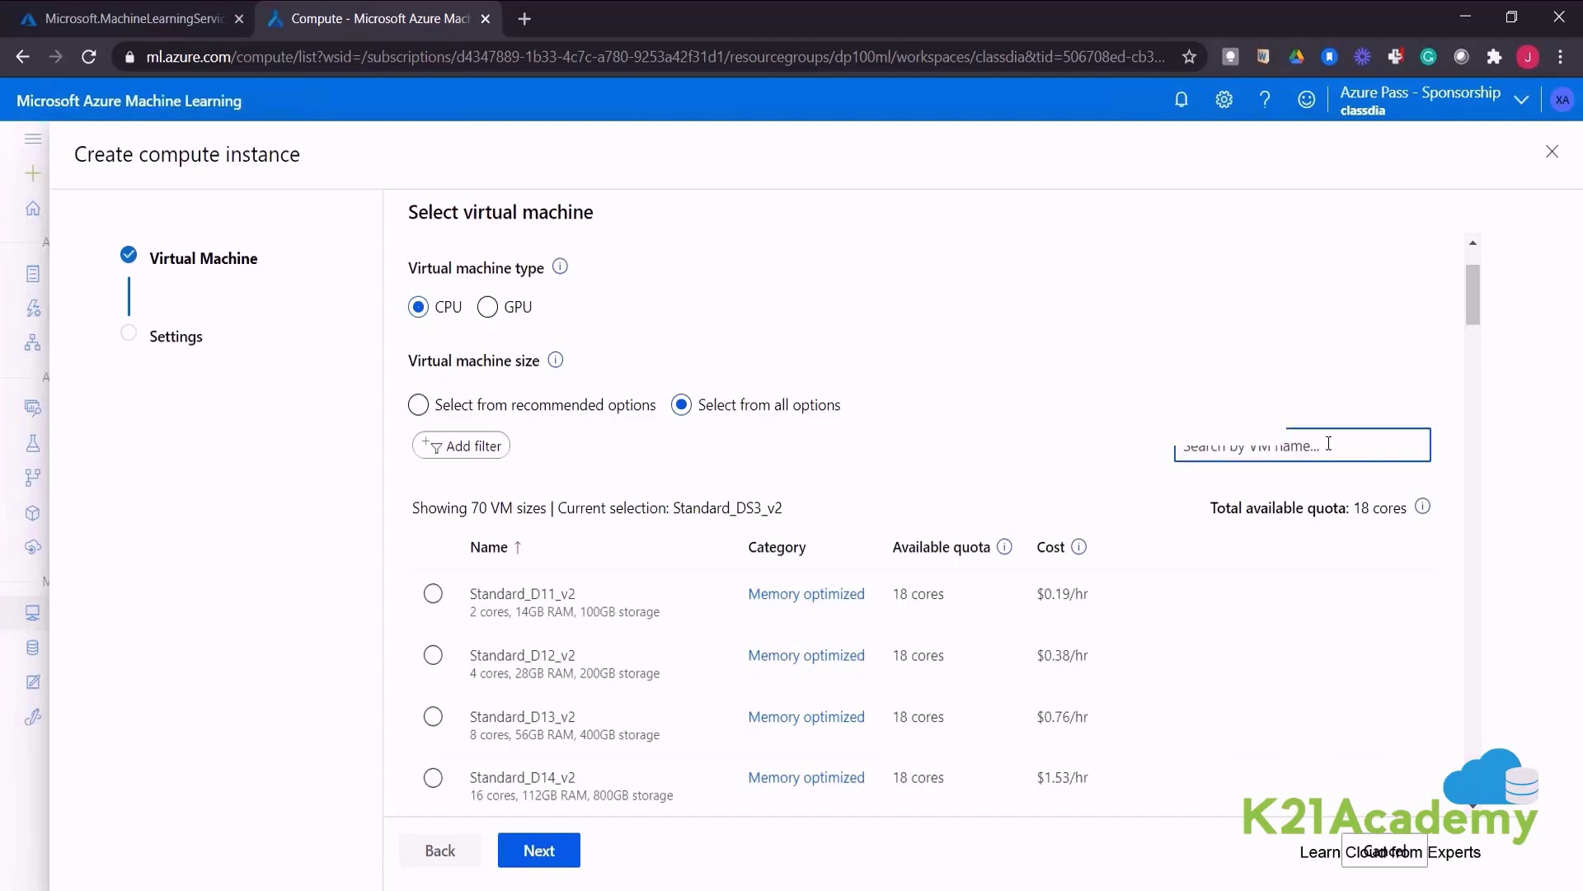
text(ds11)
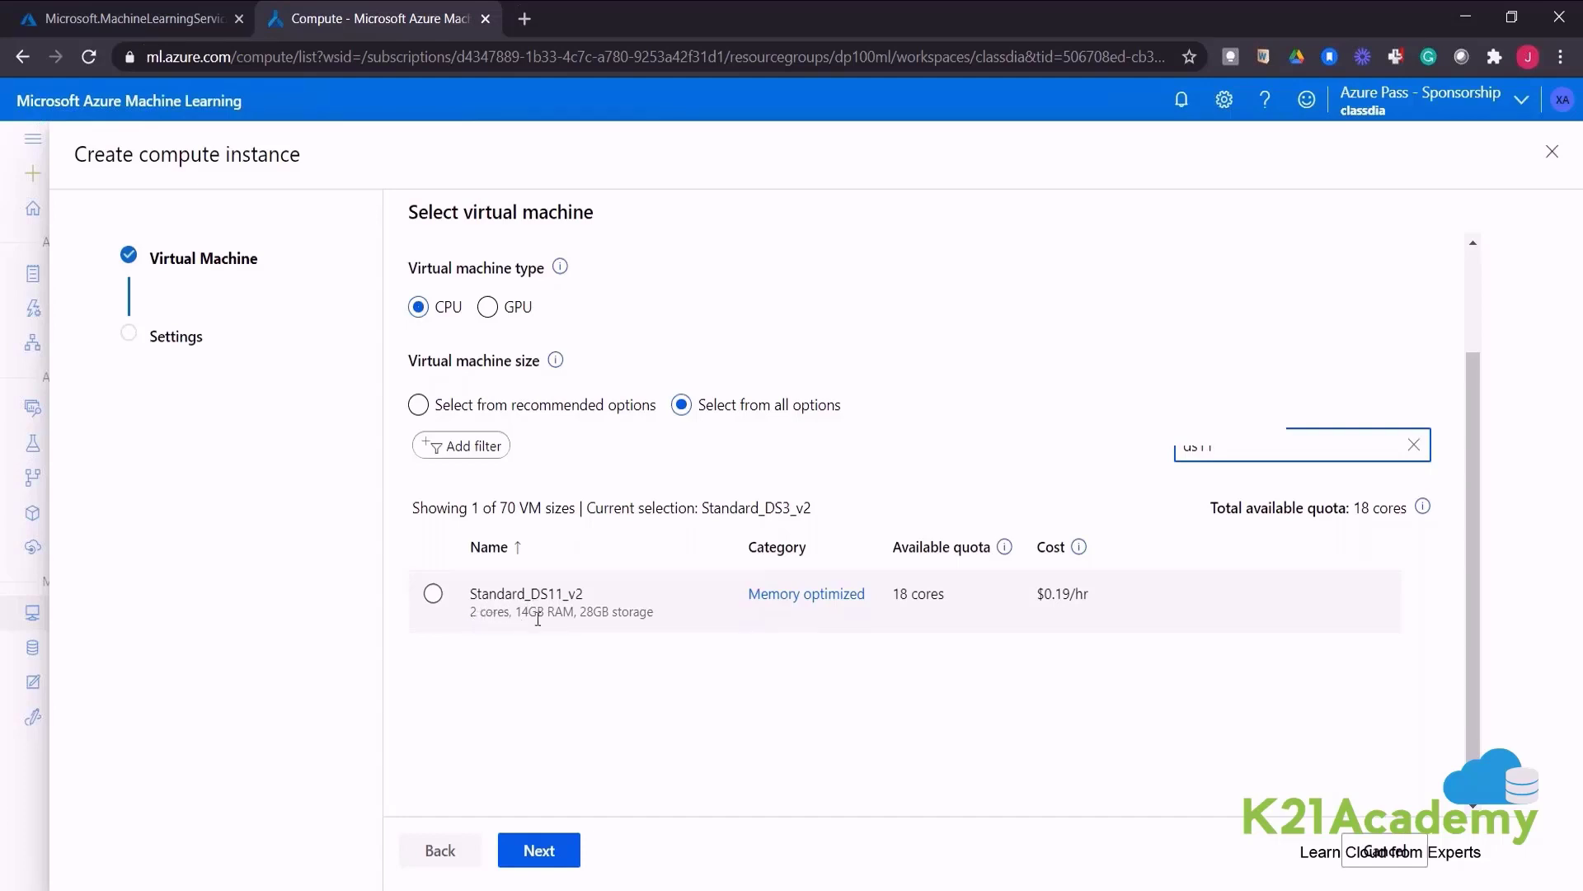
click(432, 595)
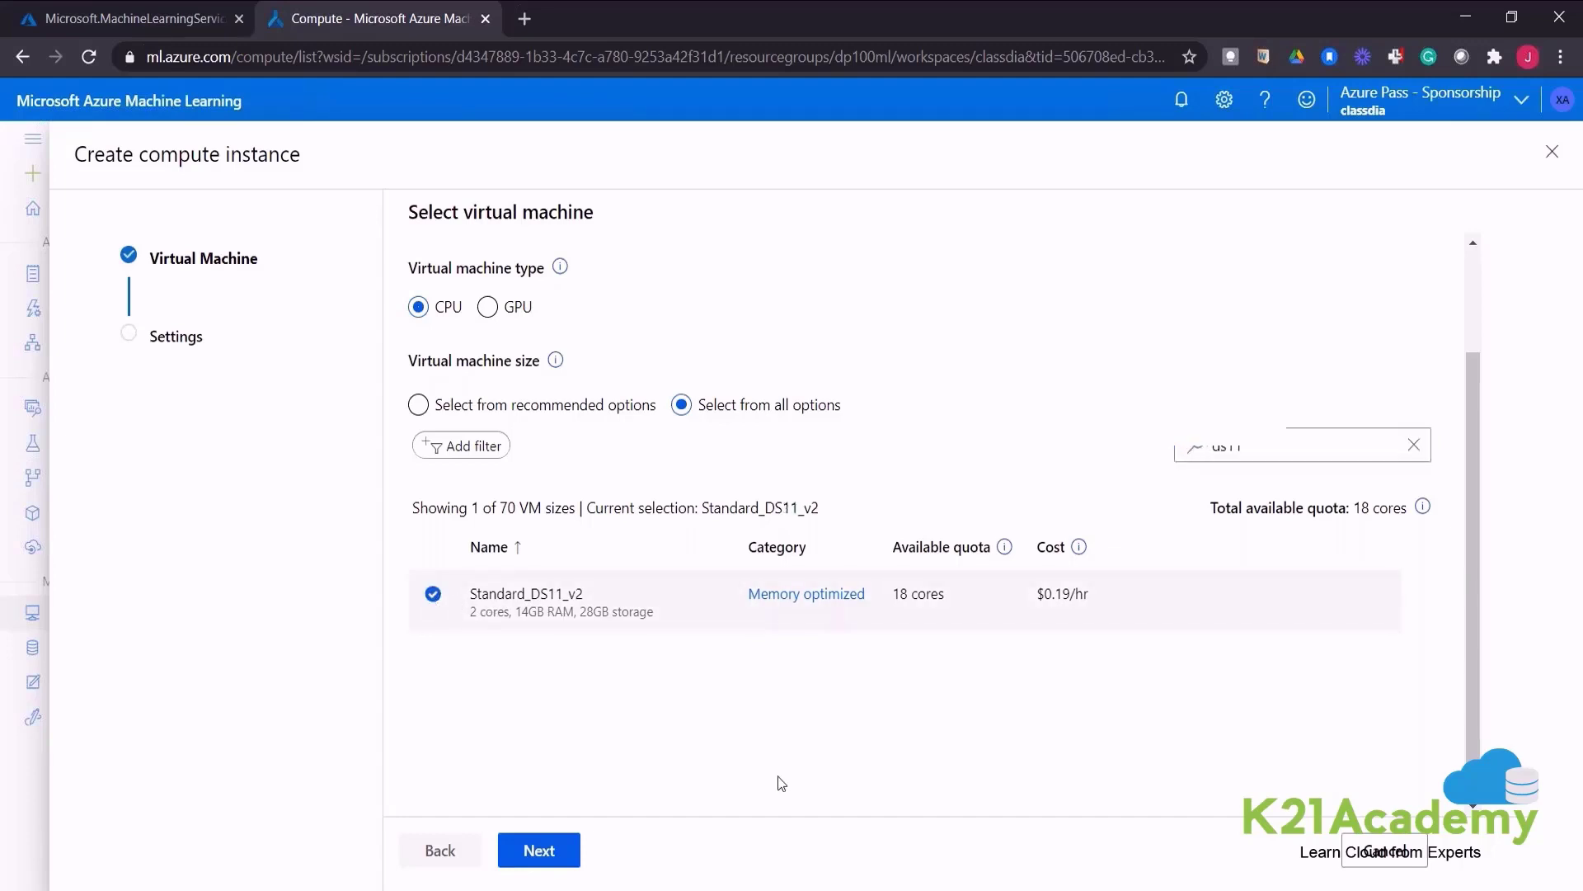
click(540, 852)
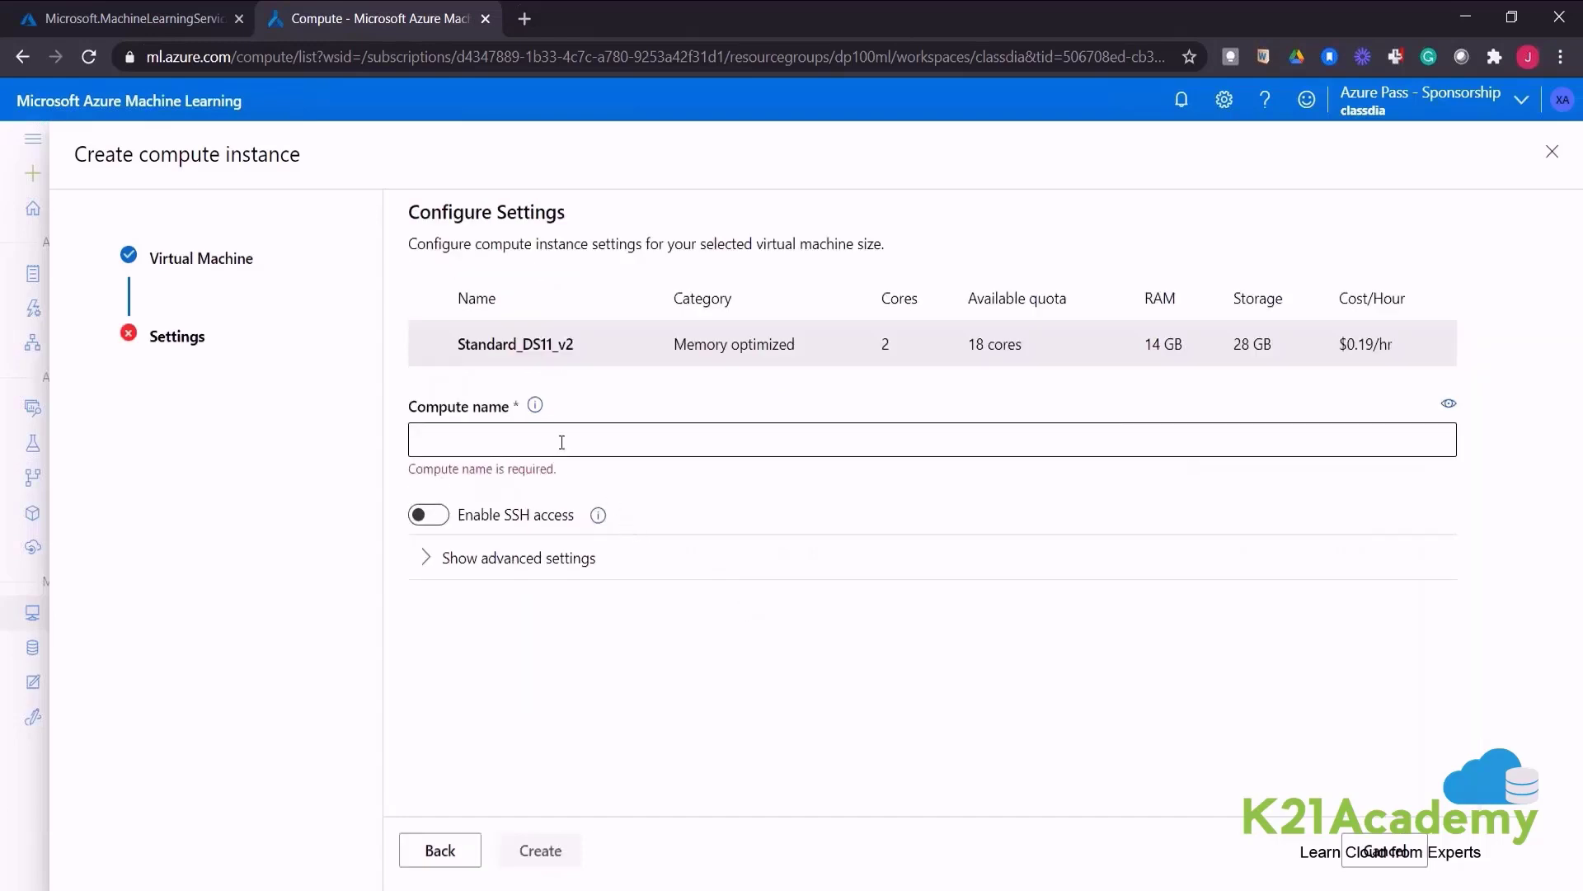
Name the compute instance dp100-comname and create it
click(563, 440)
text(dp)
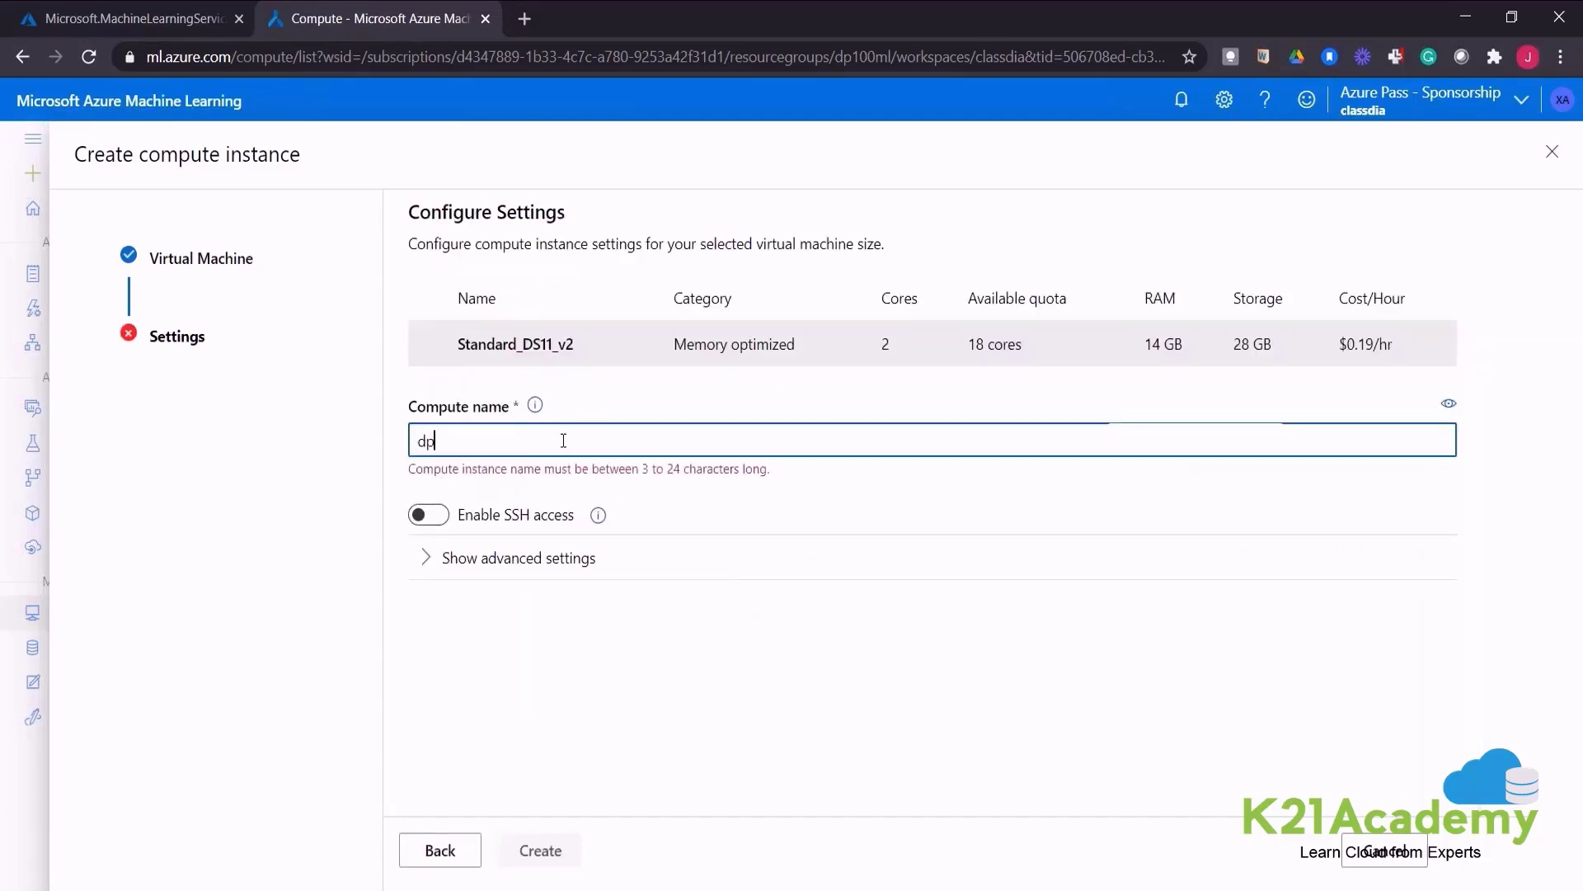
text(100-com)
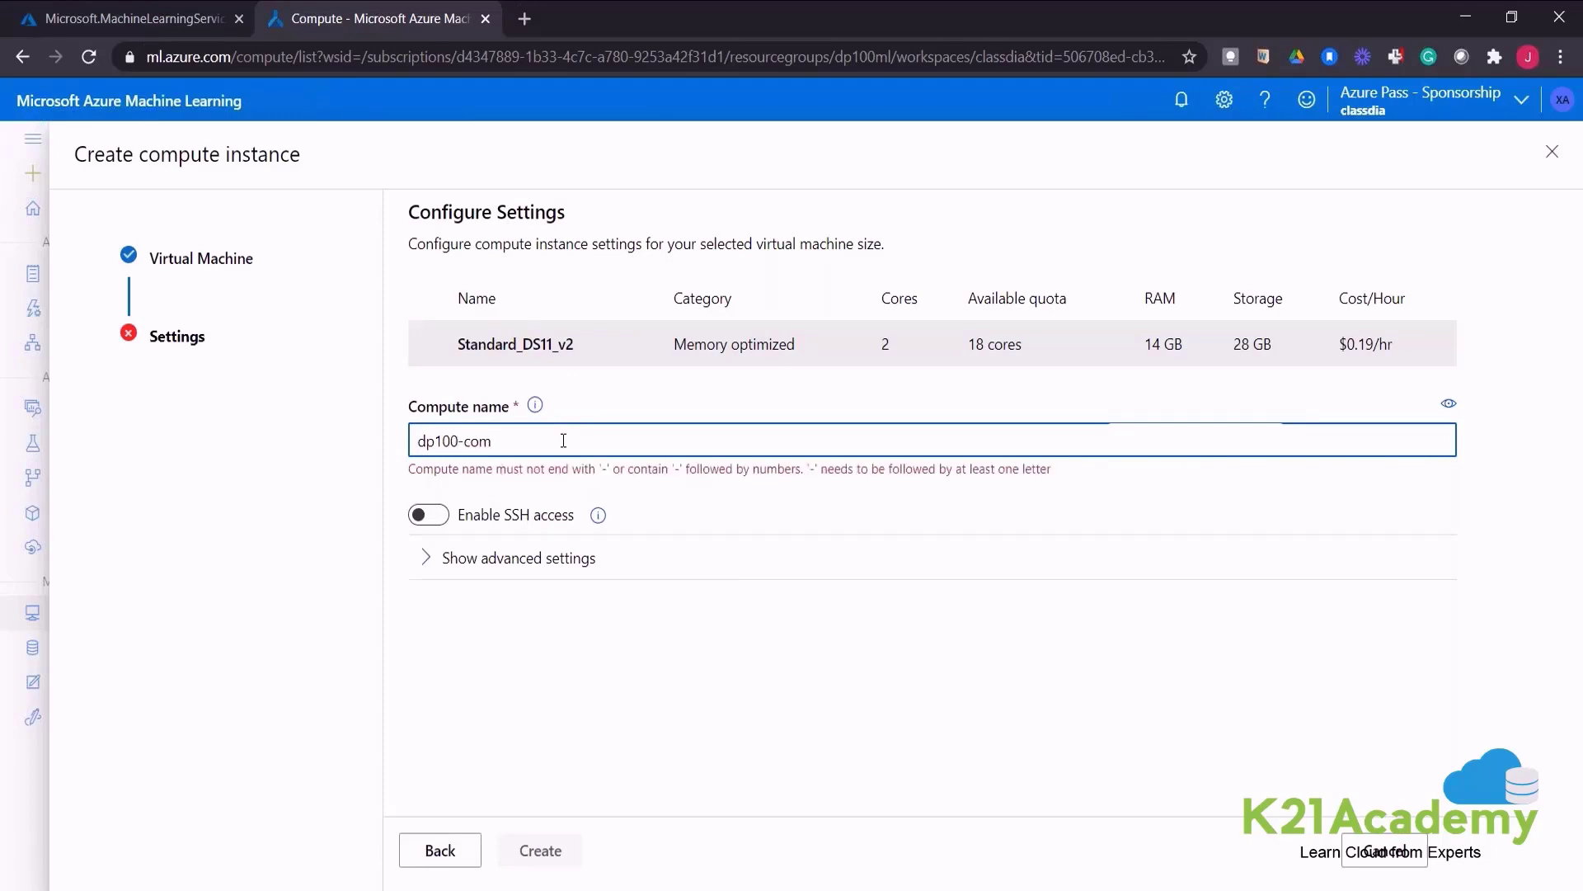
text(name)
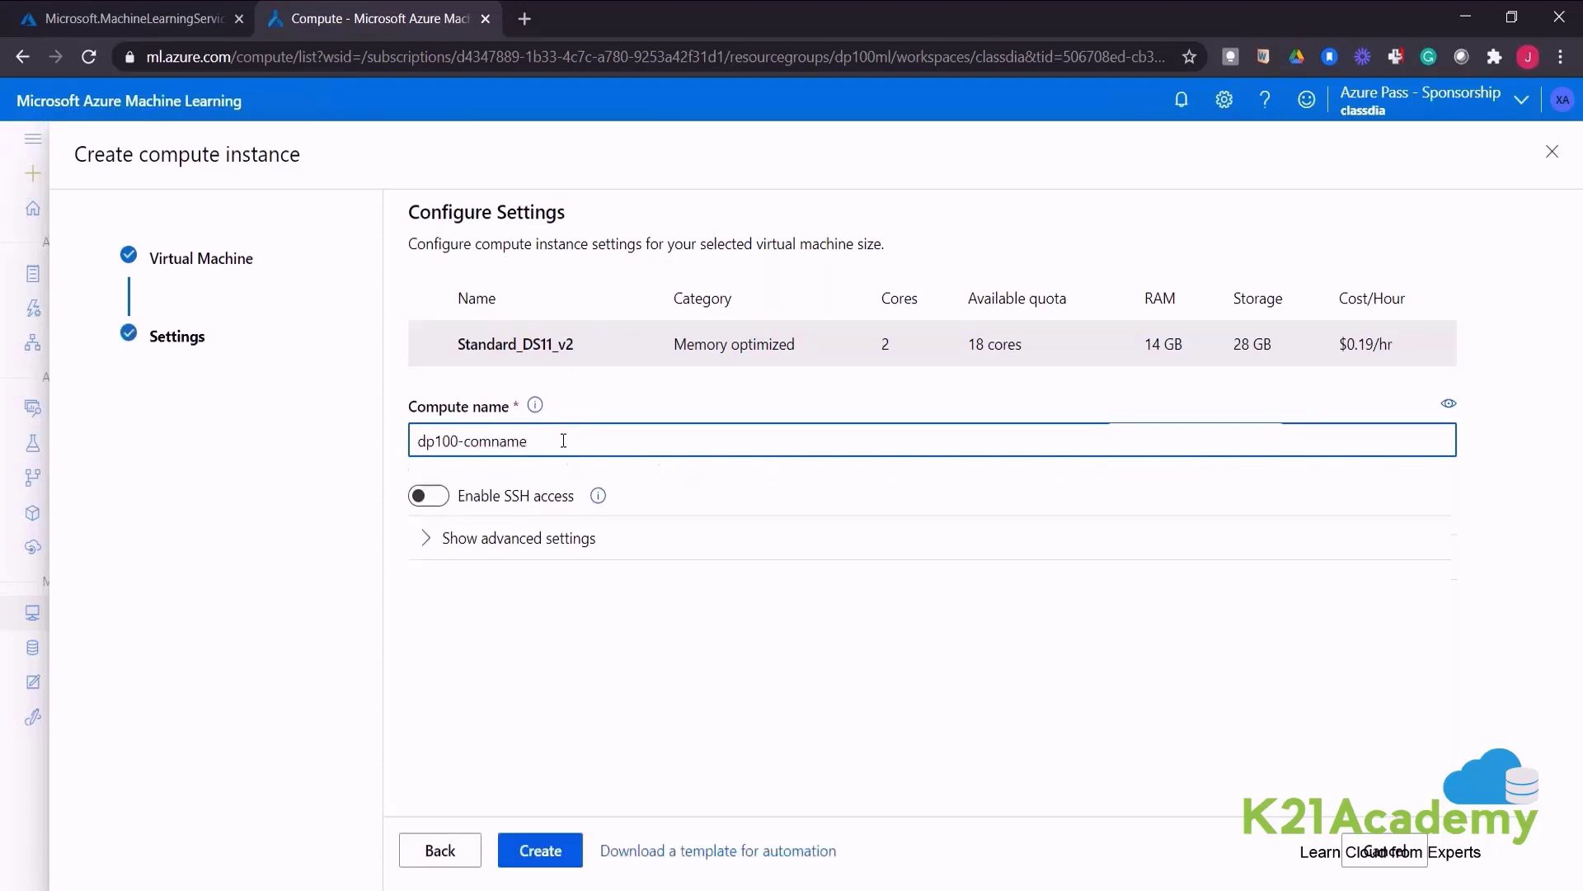
click(541, 850)
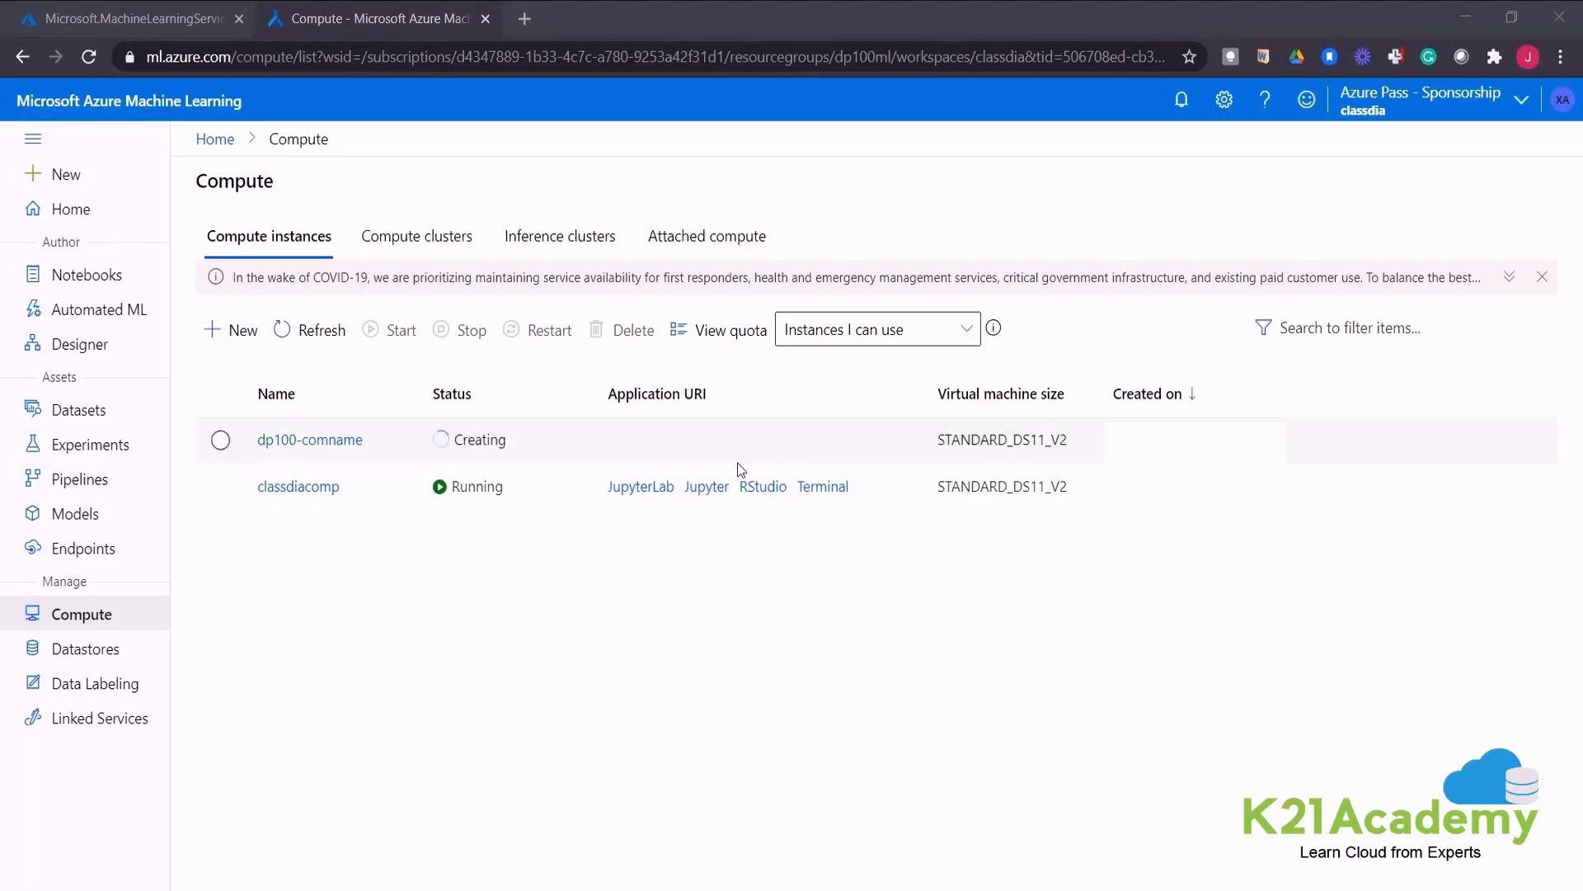
Start a tabular dataset from local files and select diabetes.csv for upload to the default workspaceblobstore datastore
click(118, 422)
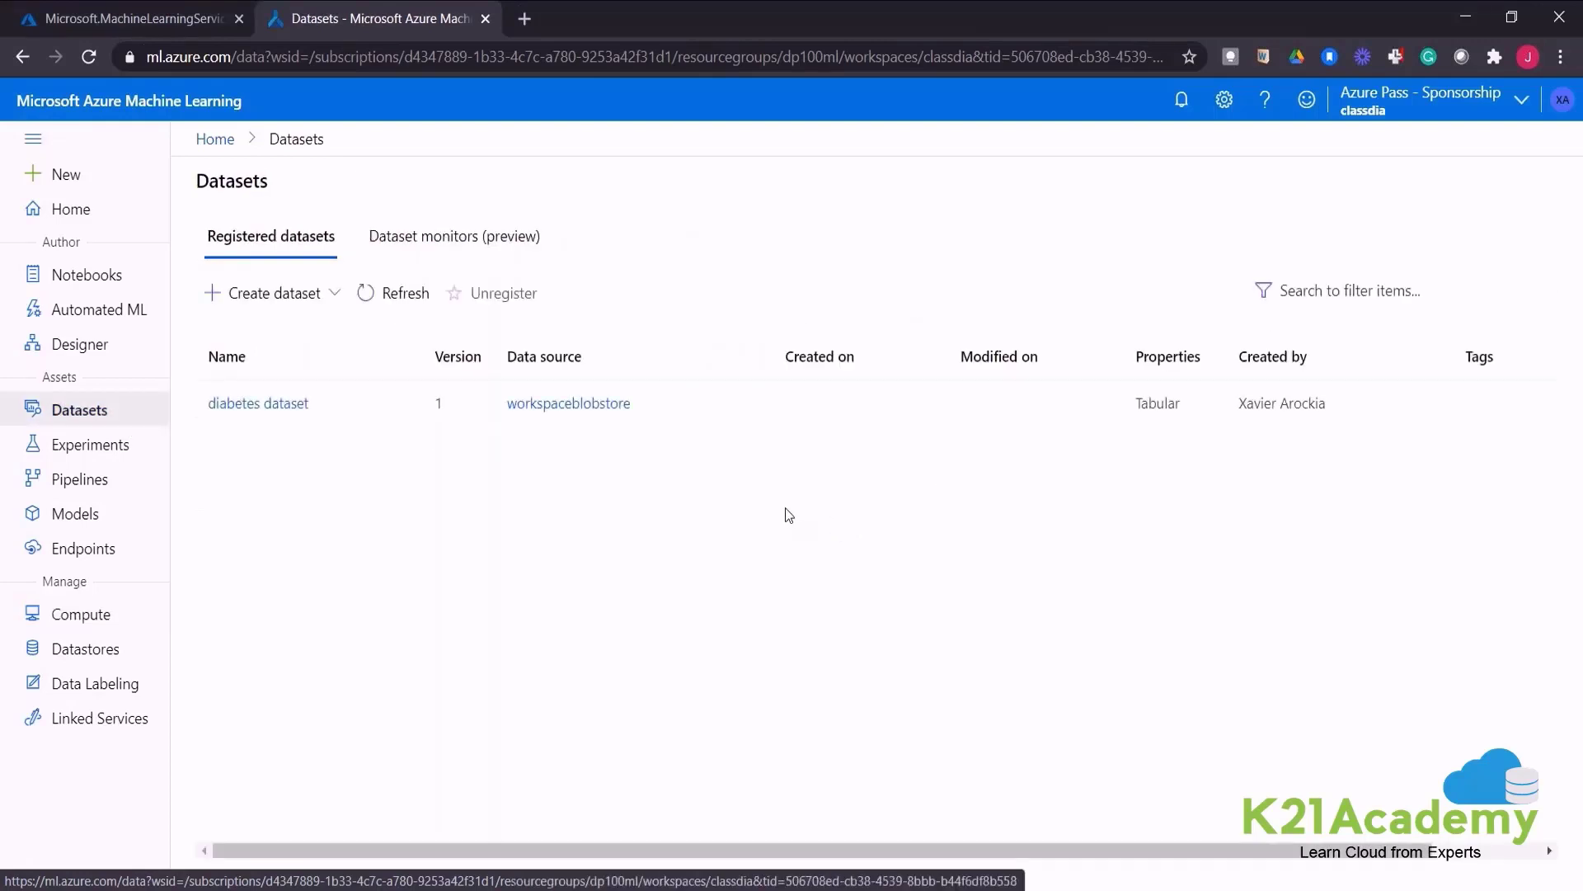
click(221, 294)
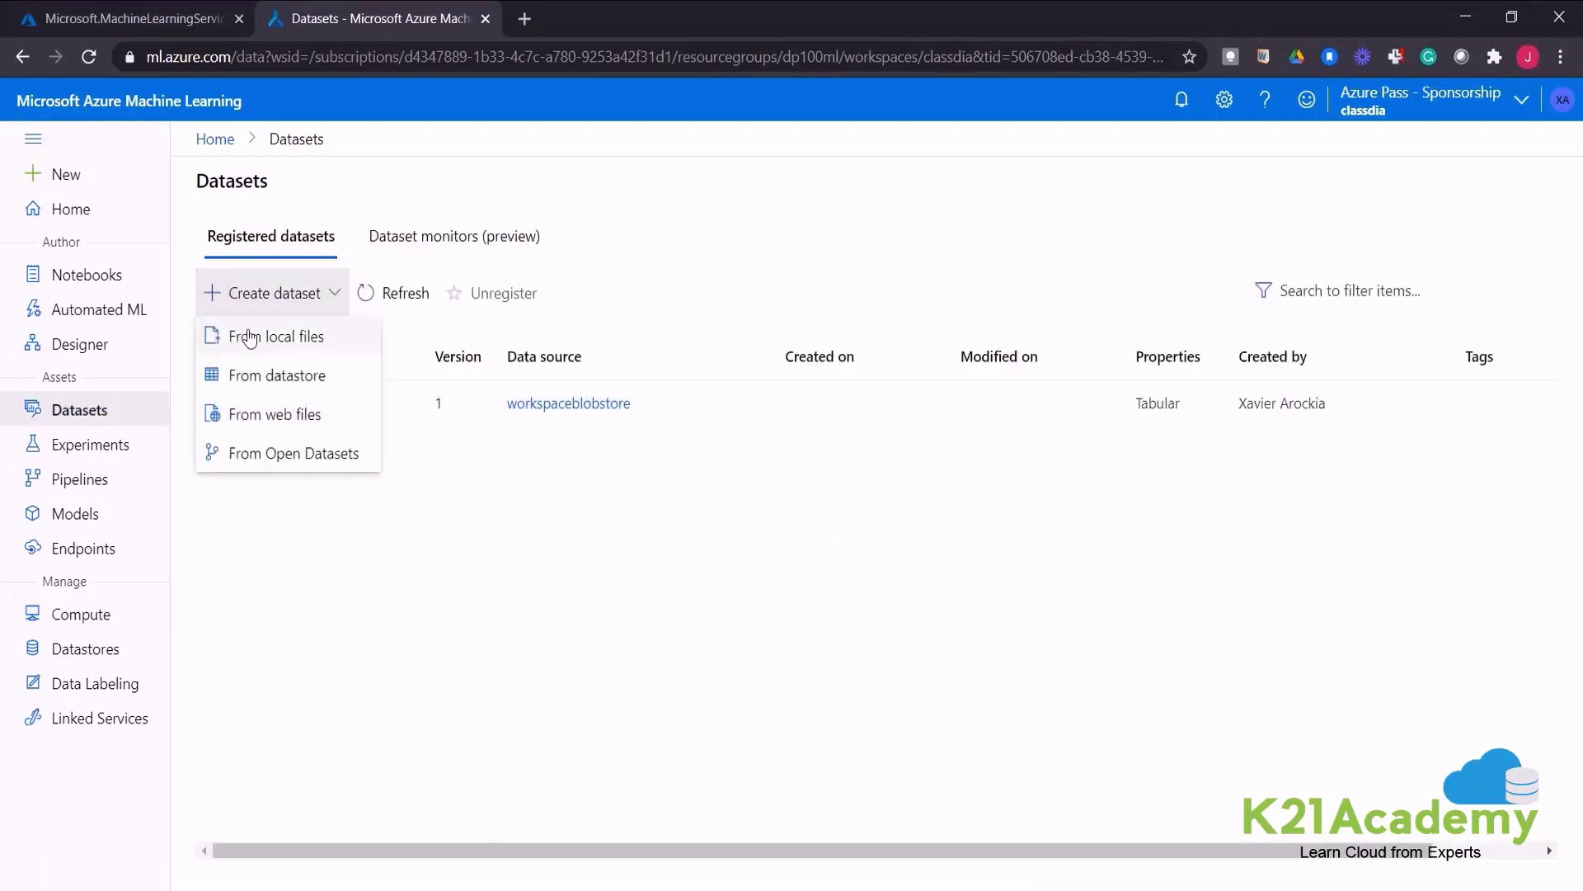
click(250, 338)
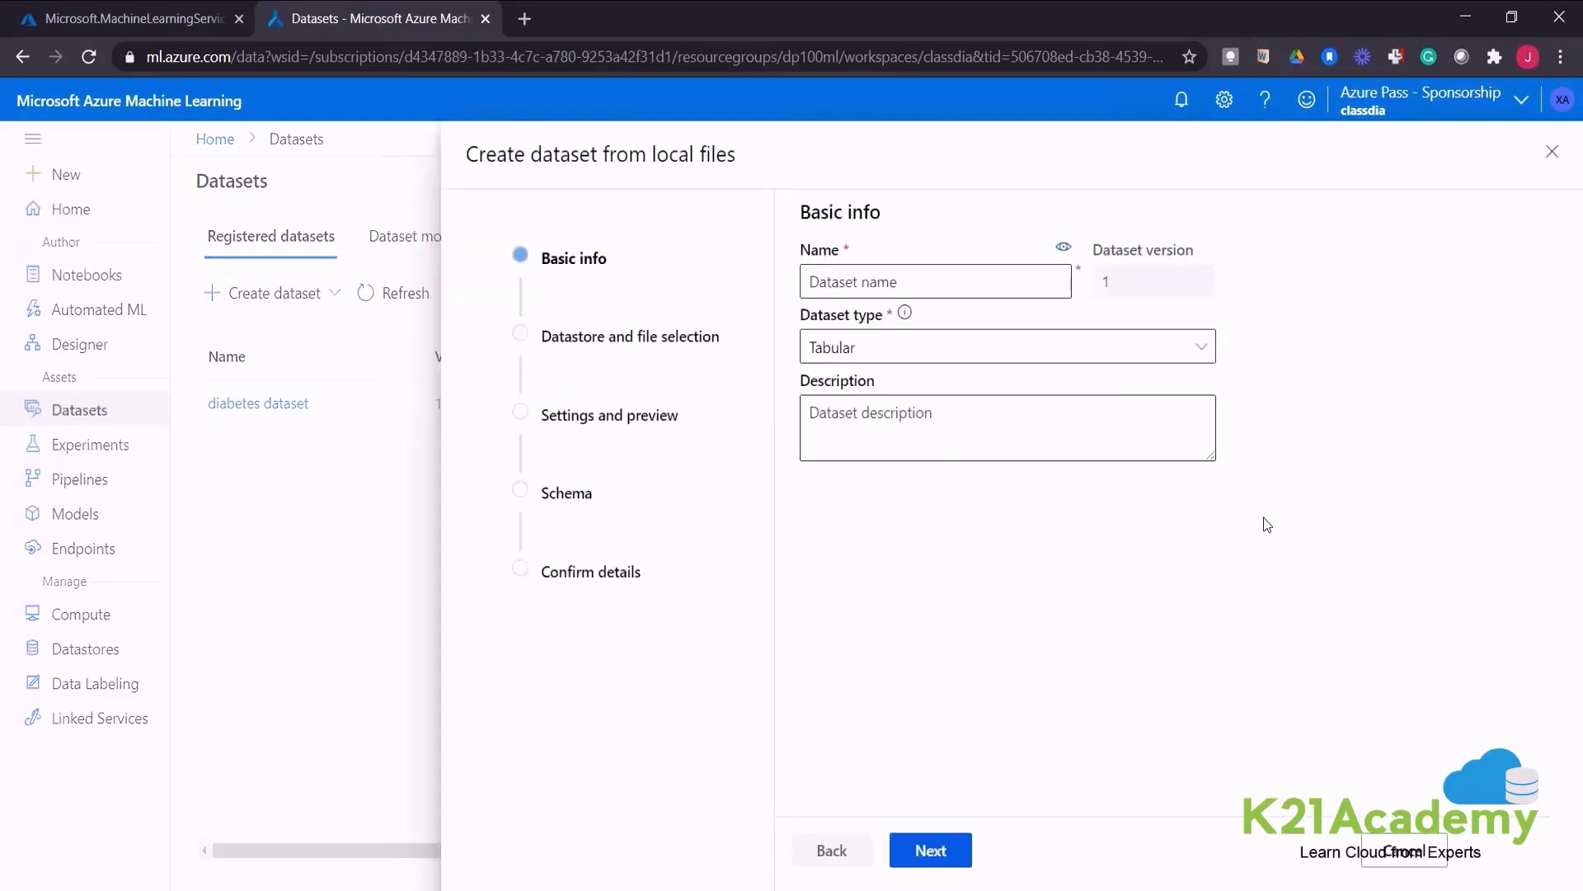
click(965, 281)
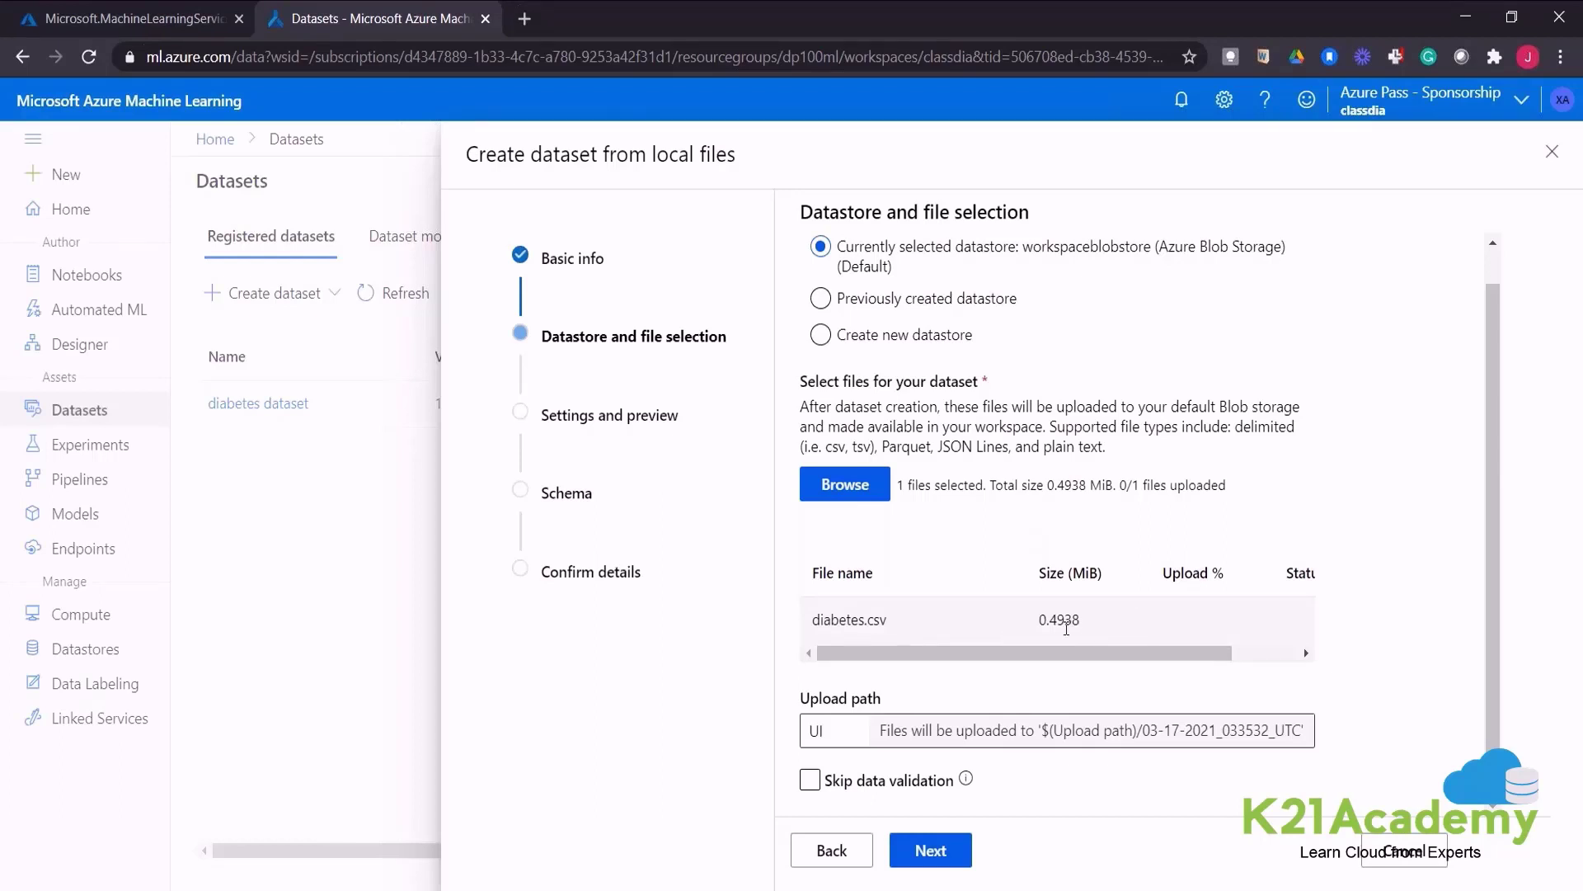
click(938, 854)
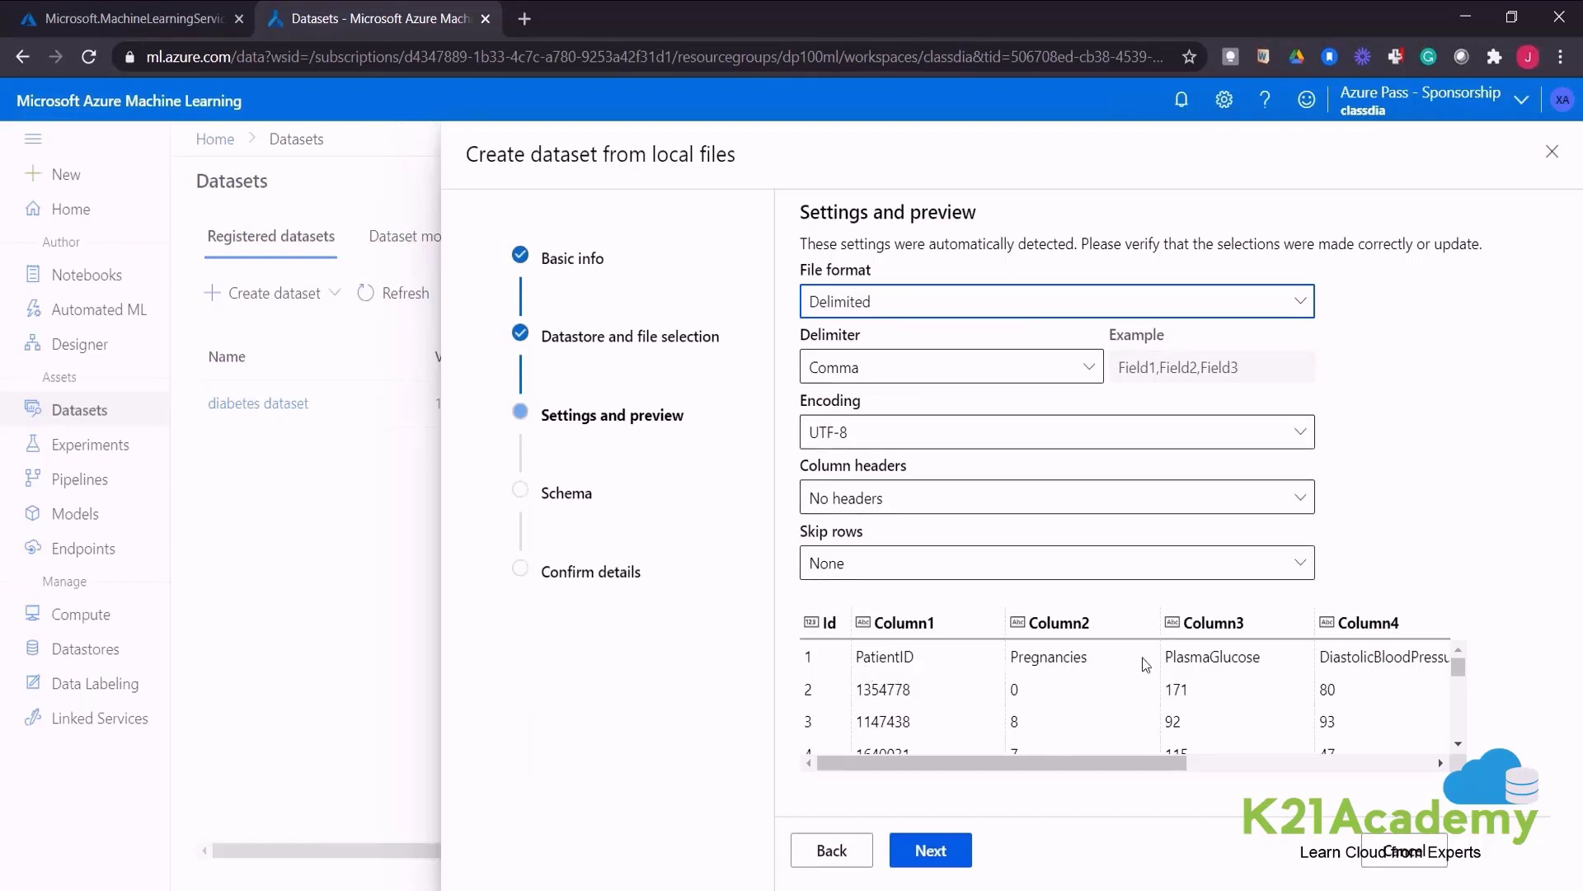
Take the column headers from the first file, check the data preview, and accept the detected schema
click(1062, 500)
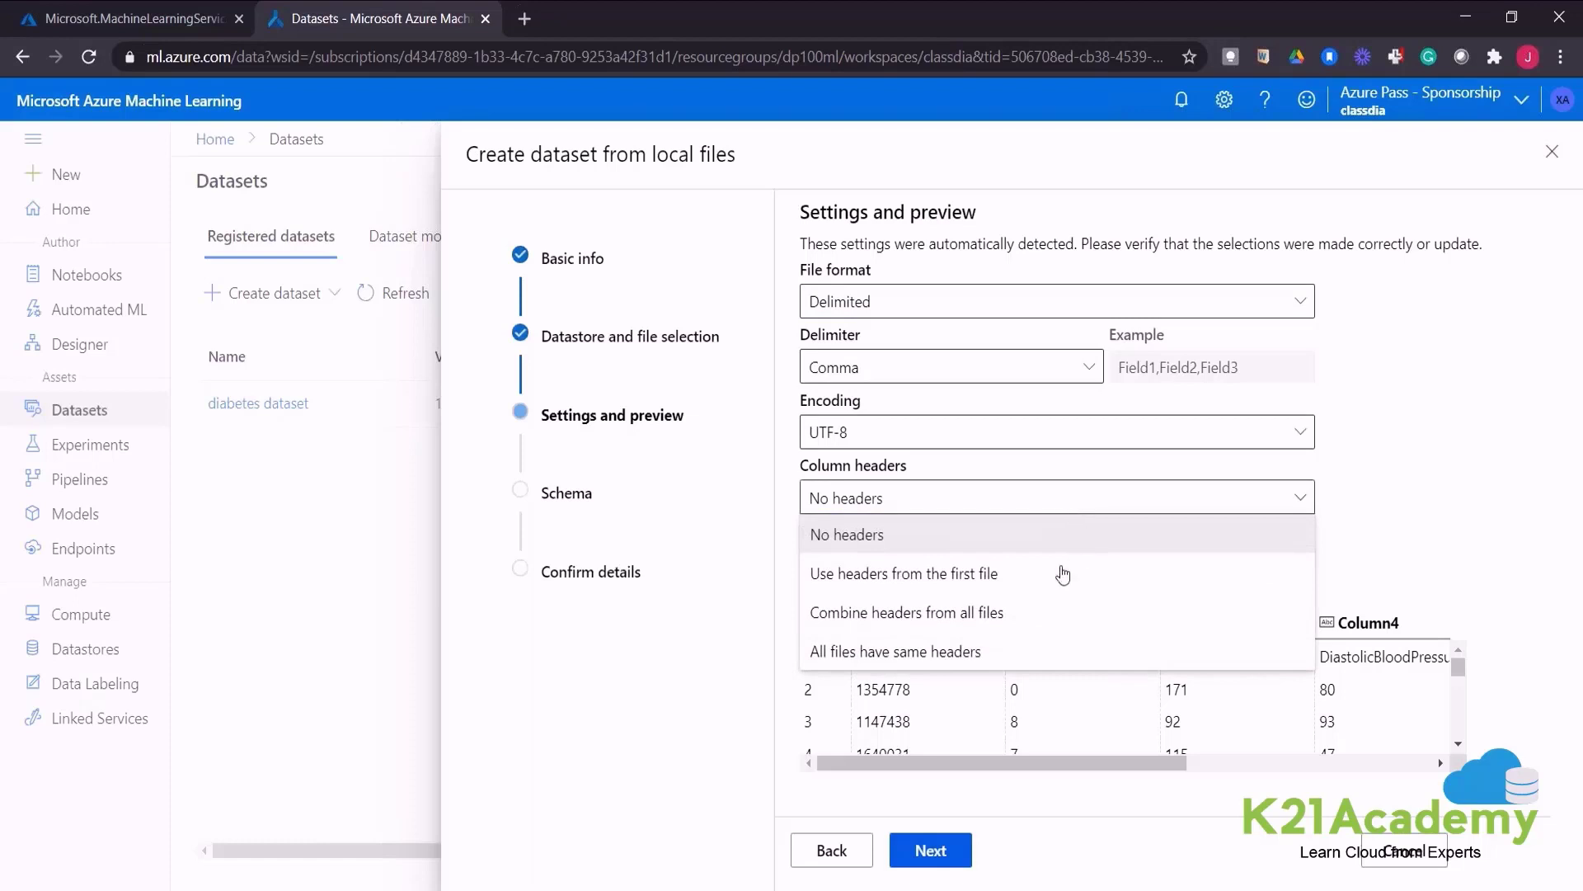
click(1000, 587)
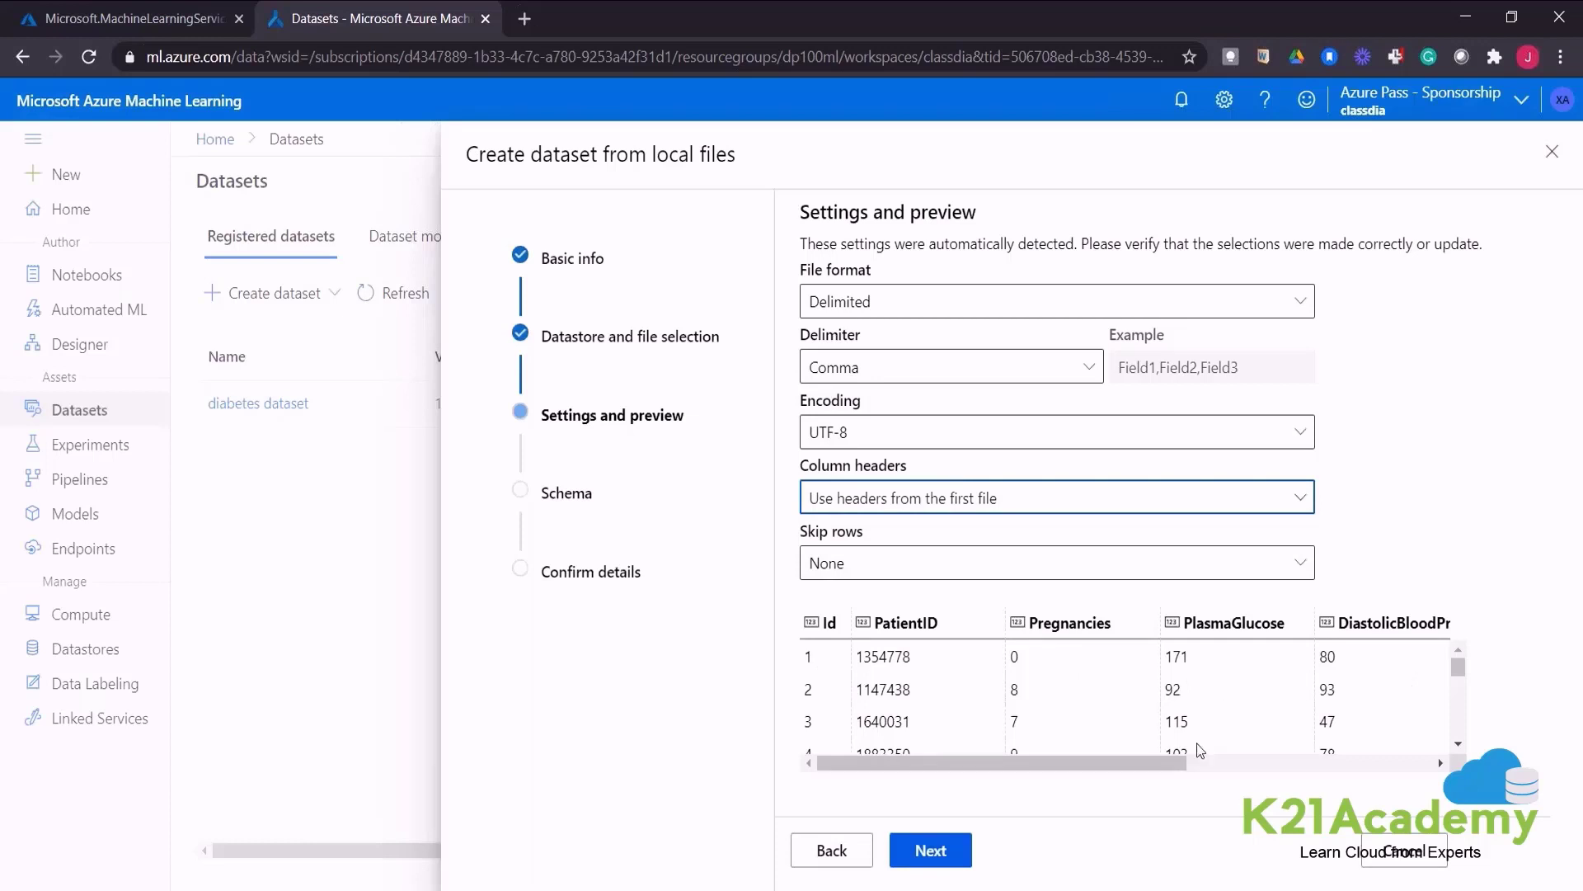
drag(1146, 763, 1439, 764)
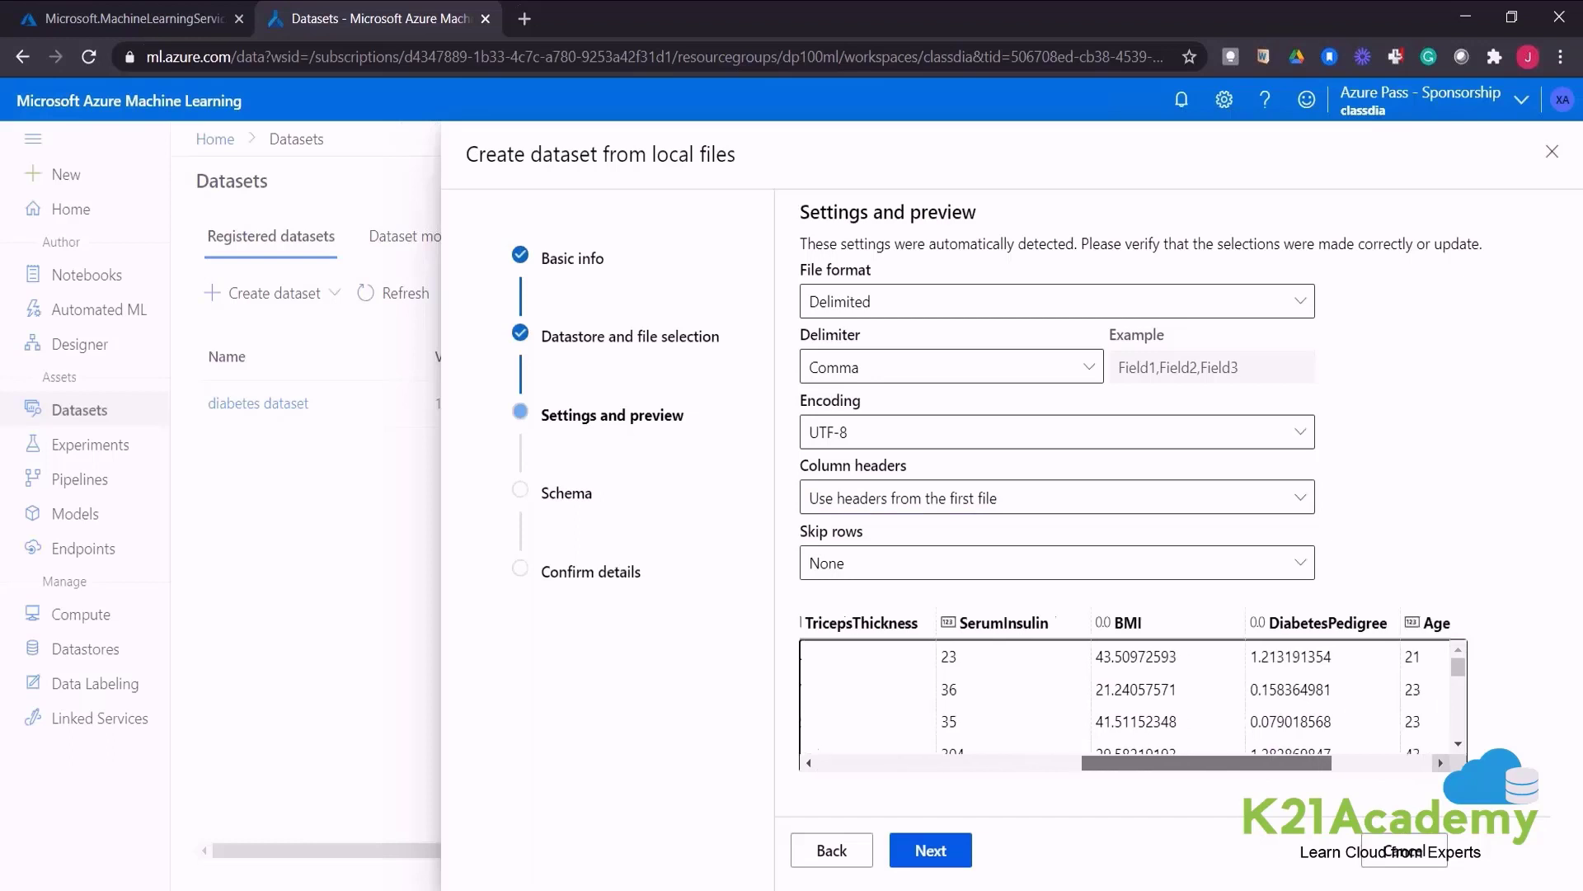
drag(1196, 763, 864, 765)
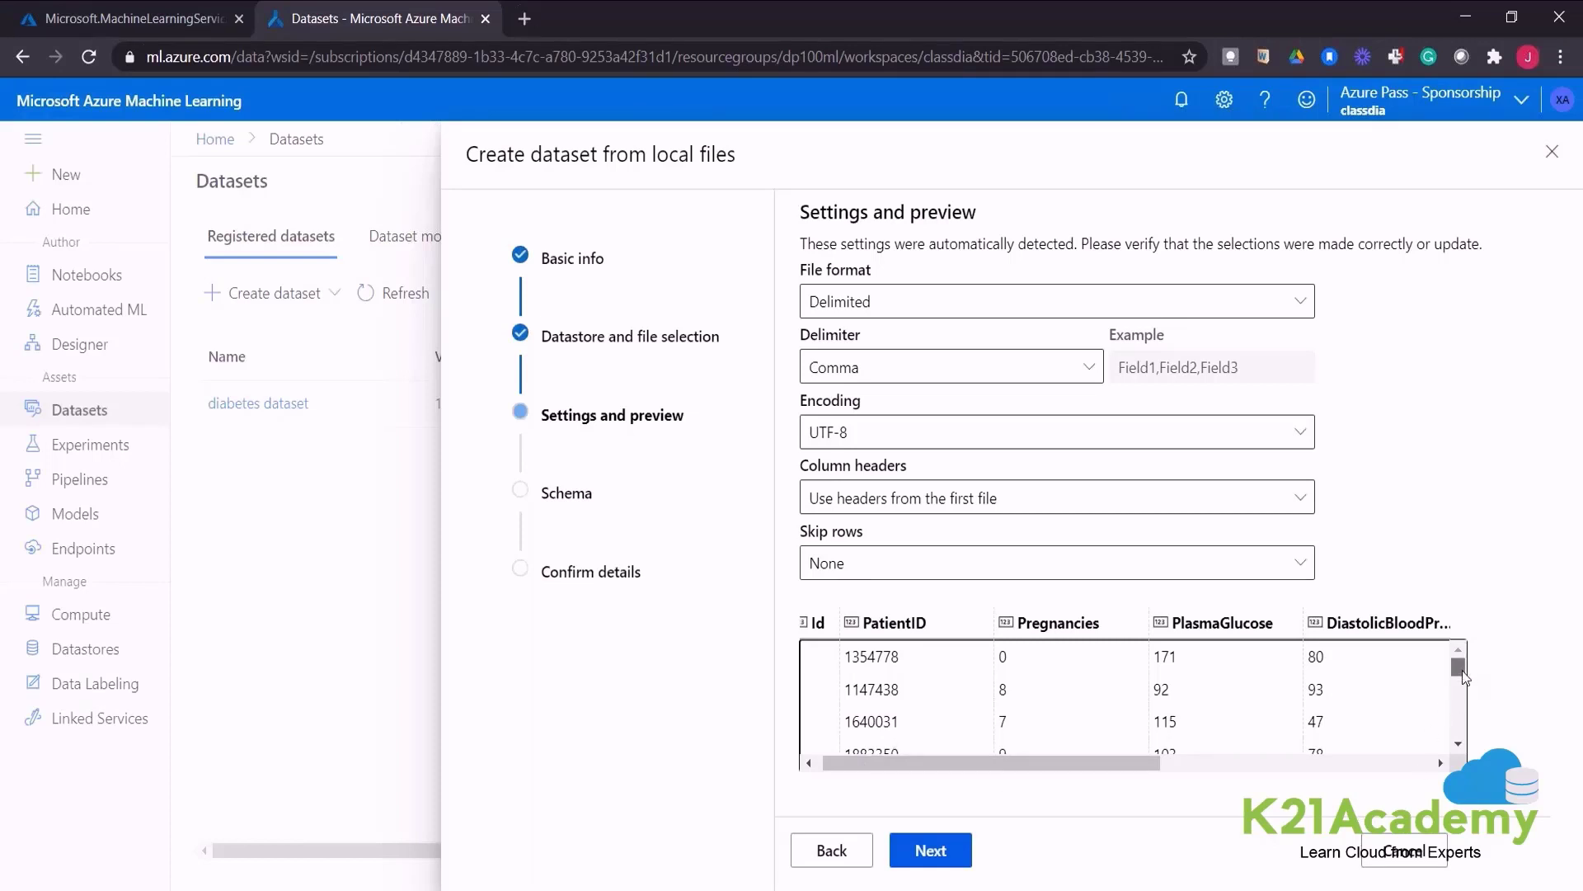
drag(1465, 676, 1461, 734)
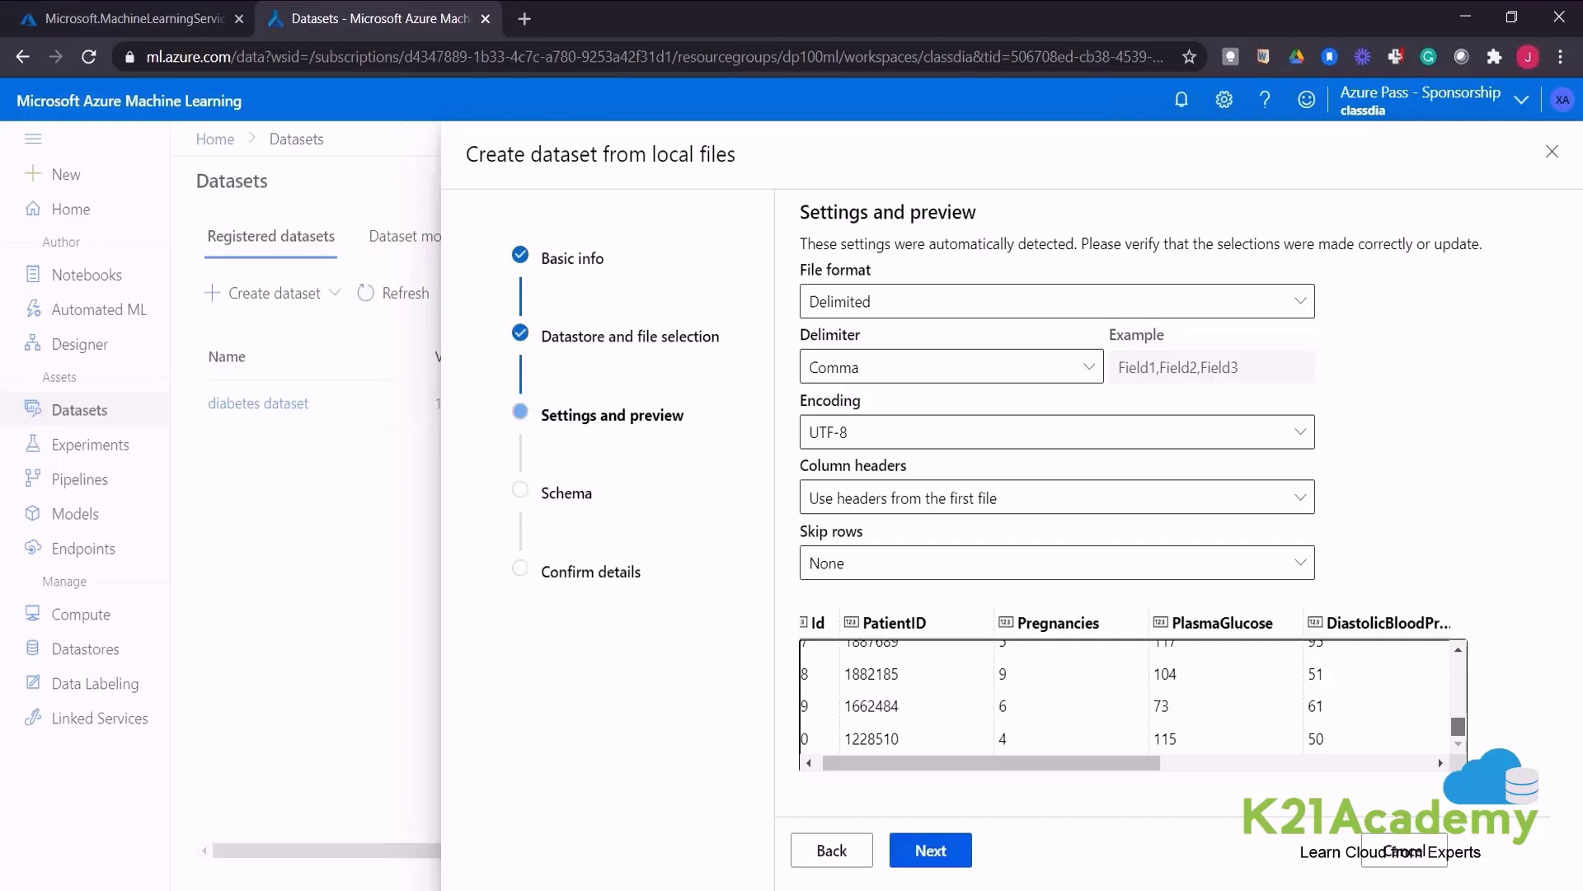
click(938, 858)
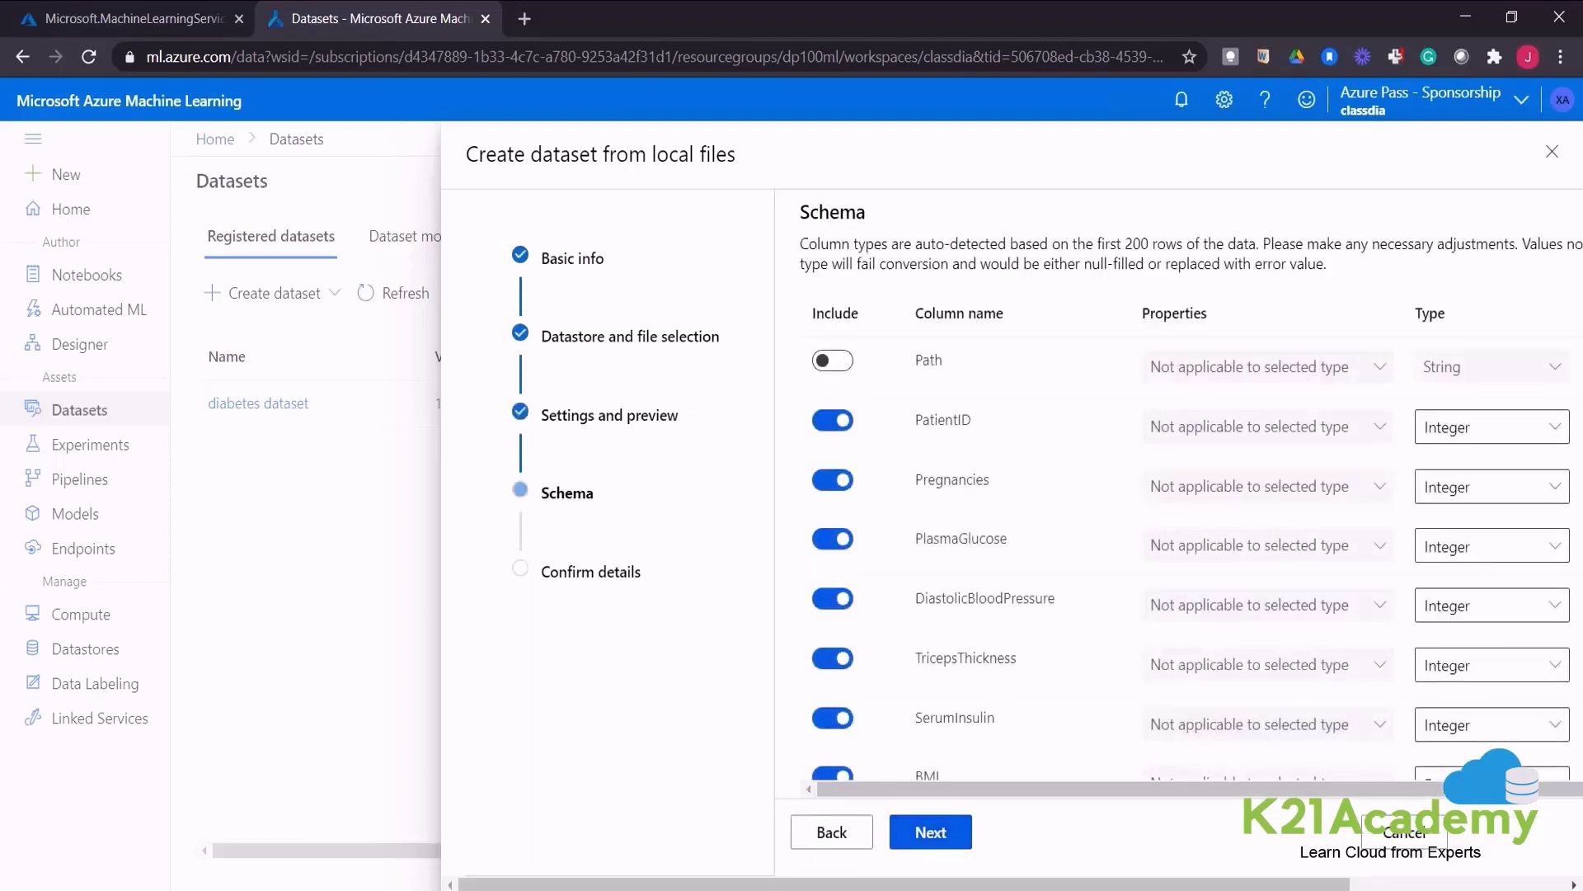
click(940, 839)
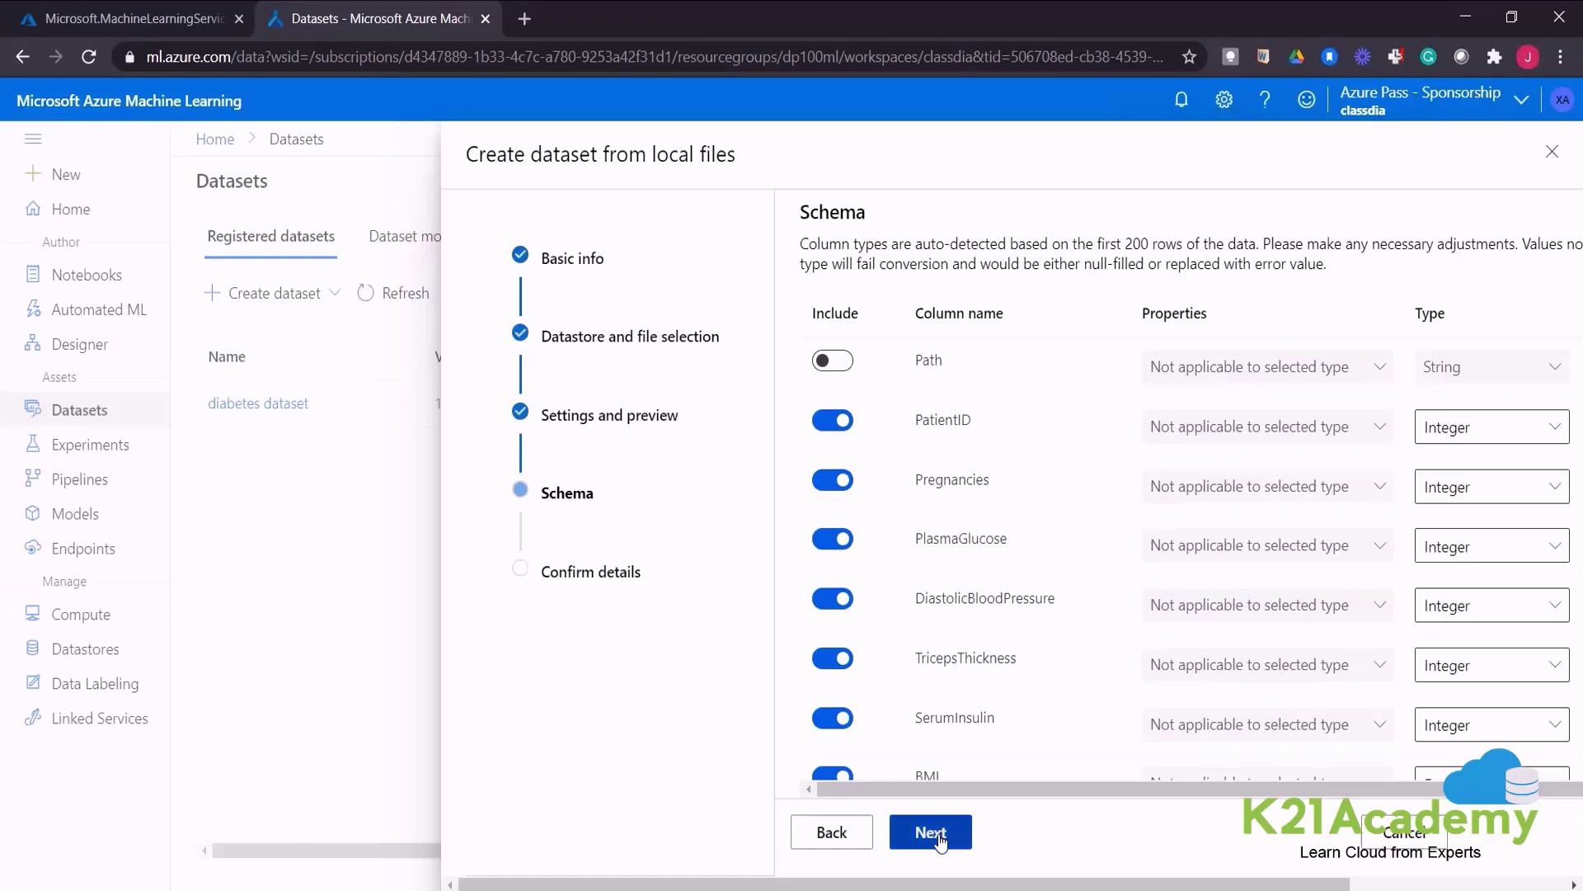
Review the confirmation details of the diabetes-set tabular dataset and create it
scroll(1172, 615, down, 3)
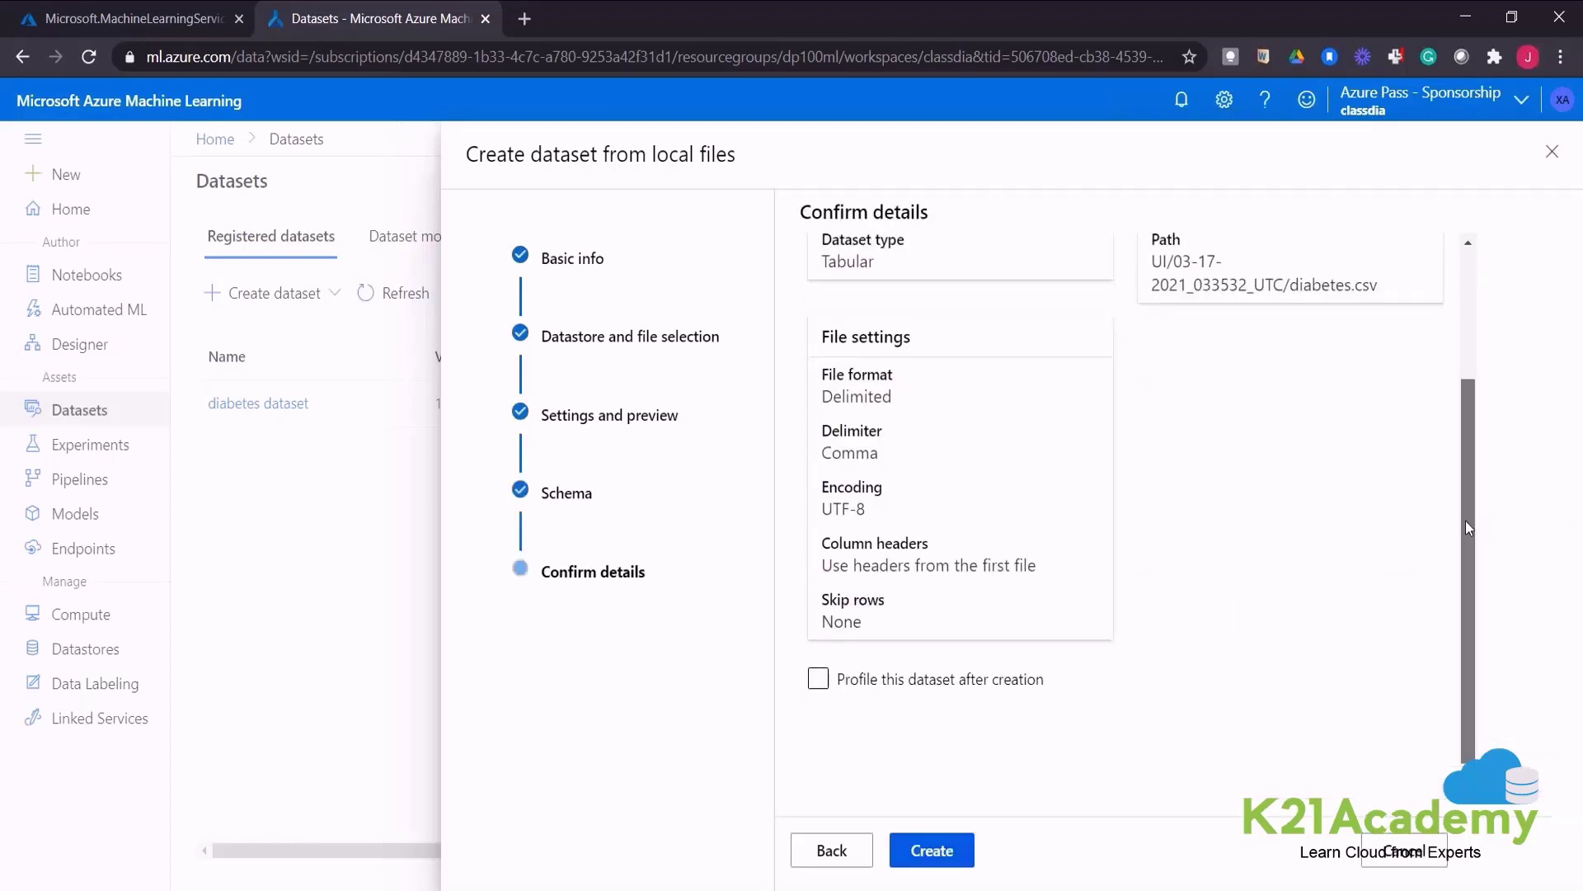
drag(1466, 521, 1471, 357)
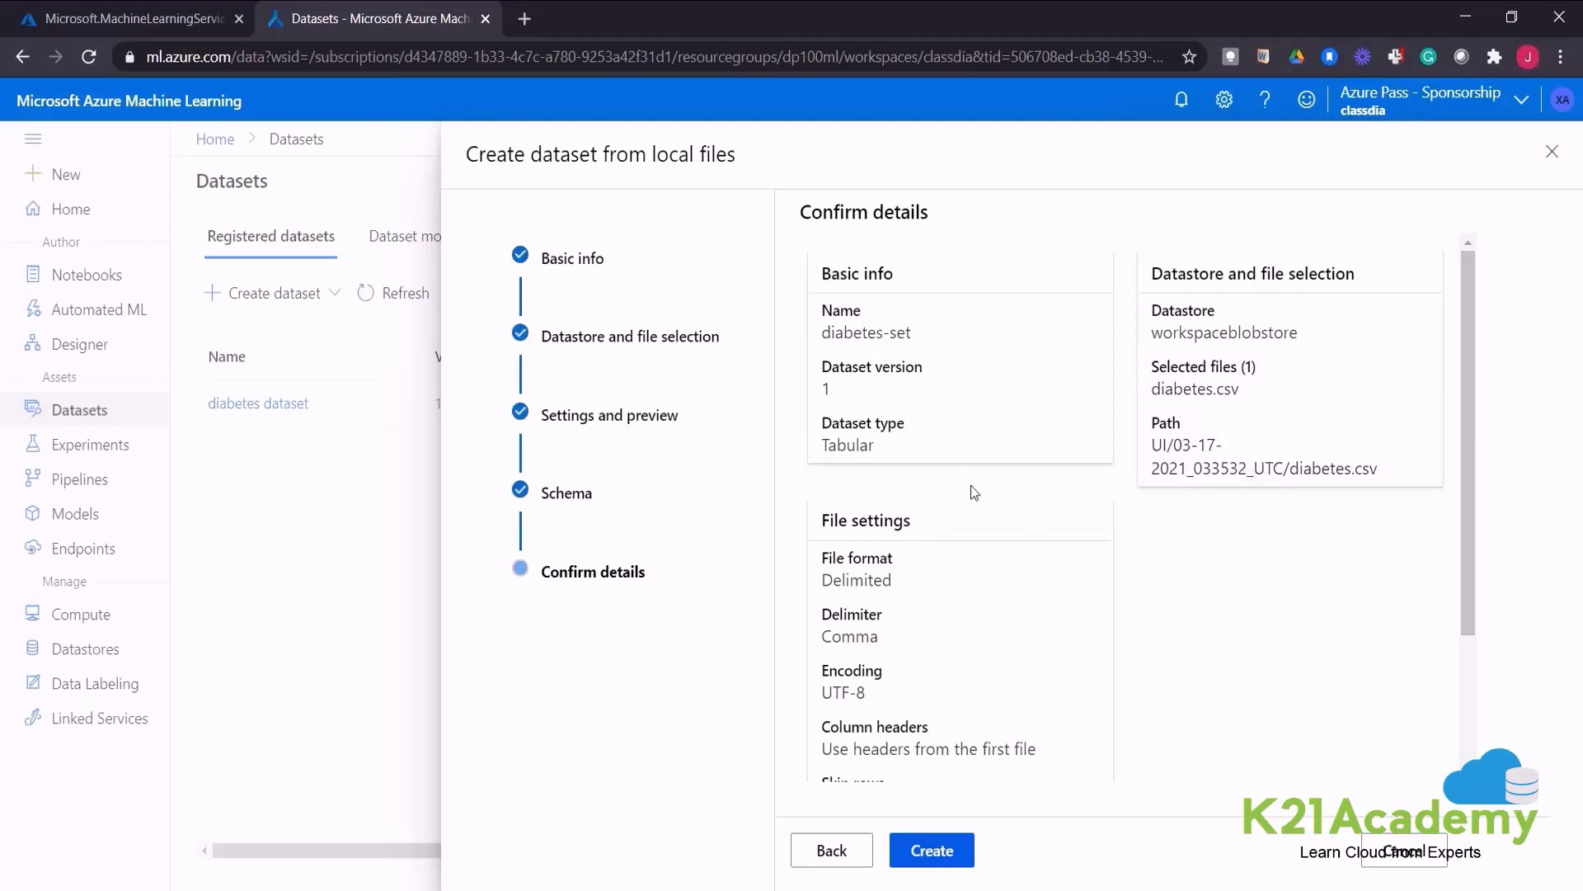
click(945, 854)
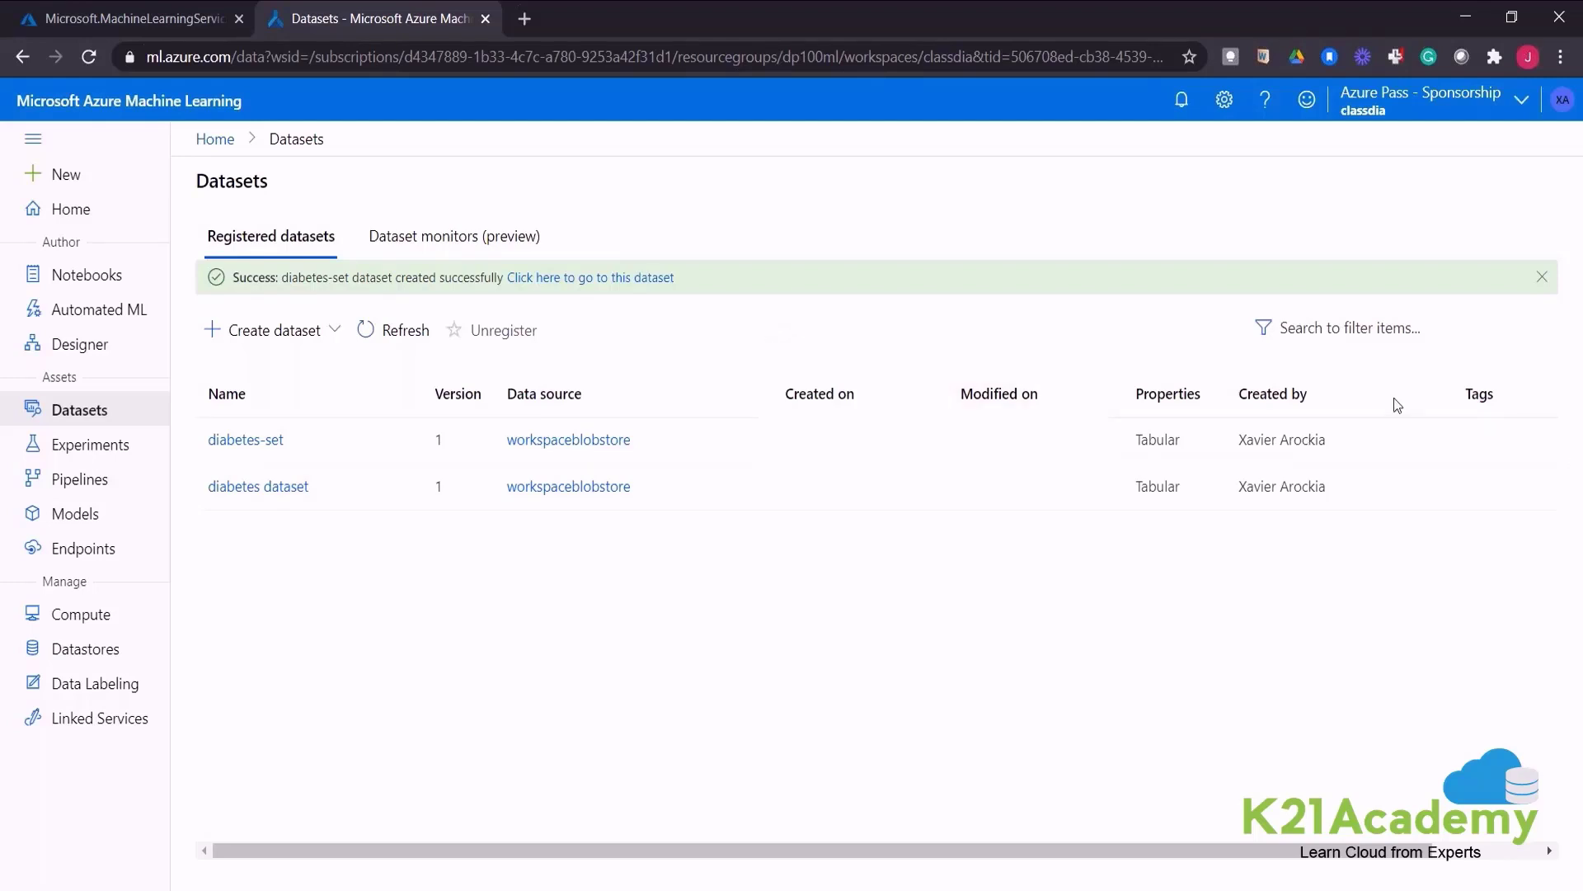
Start a new Automated ML run that uses the diabetes-set dataset
click(97, 312)
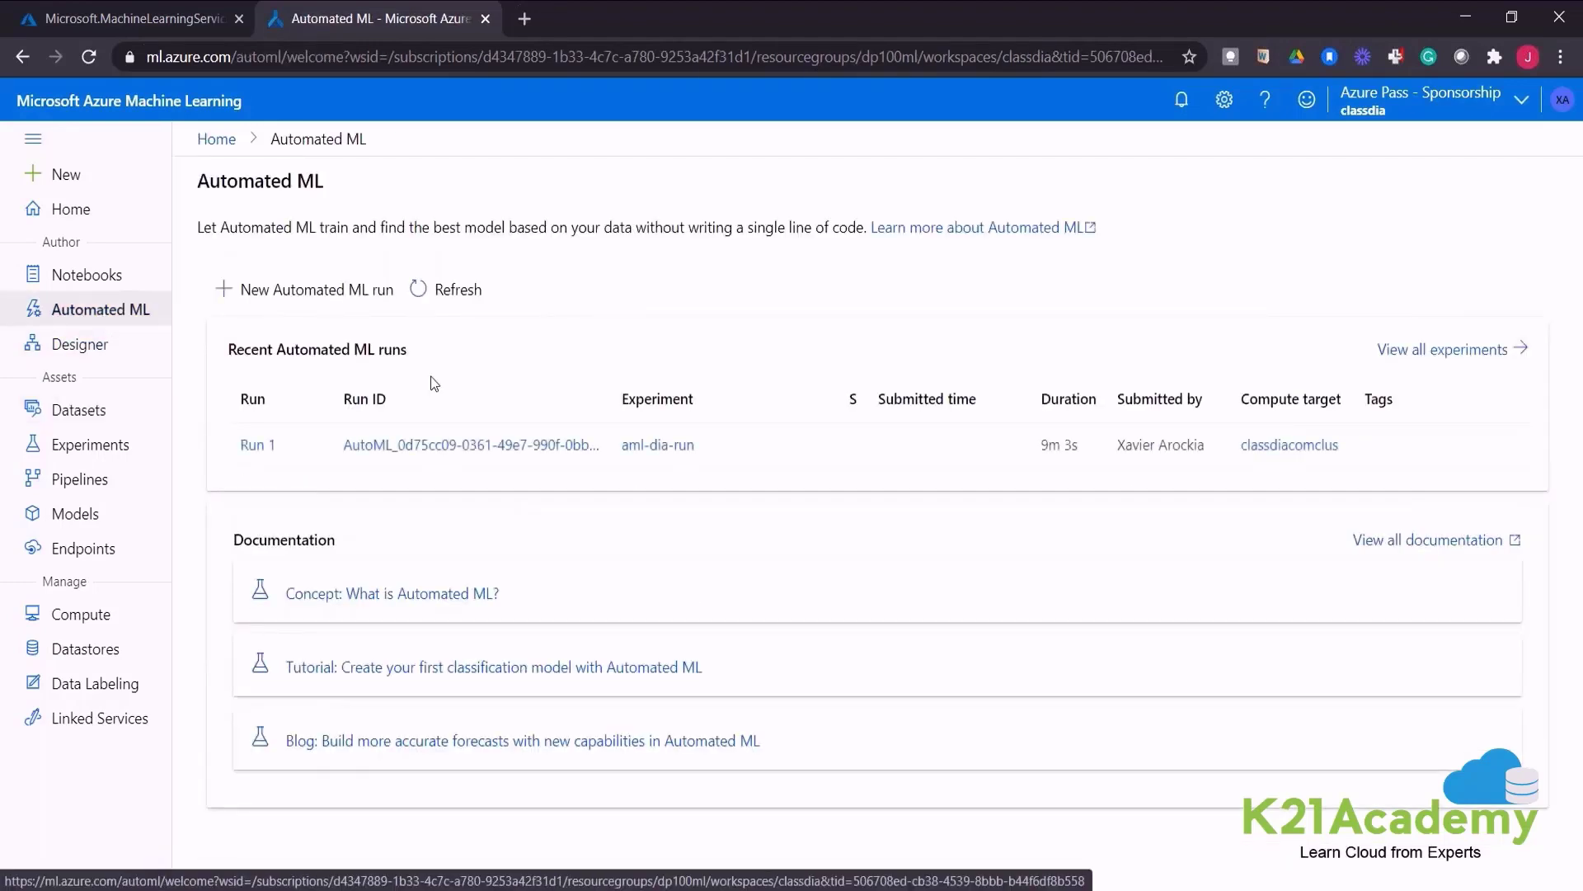
click(254, 292)
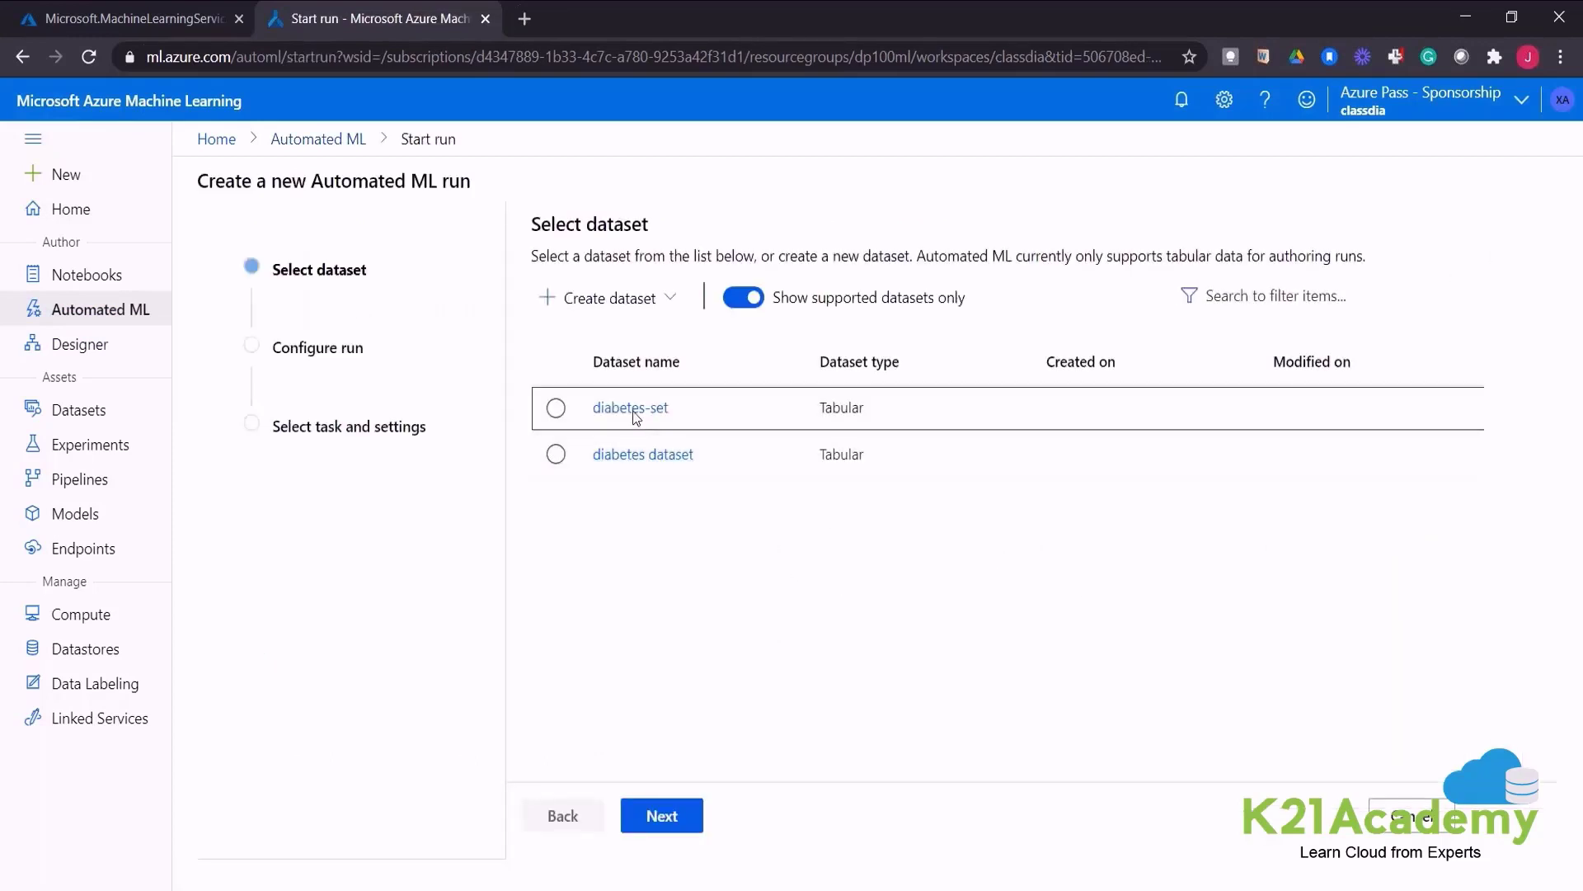
click(558, 409)
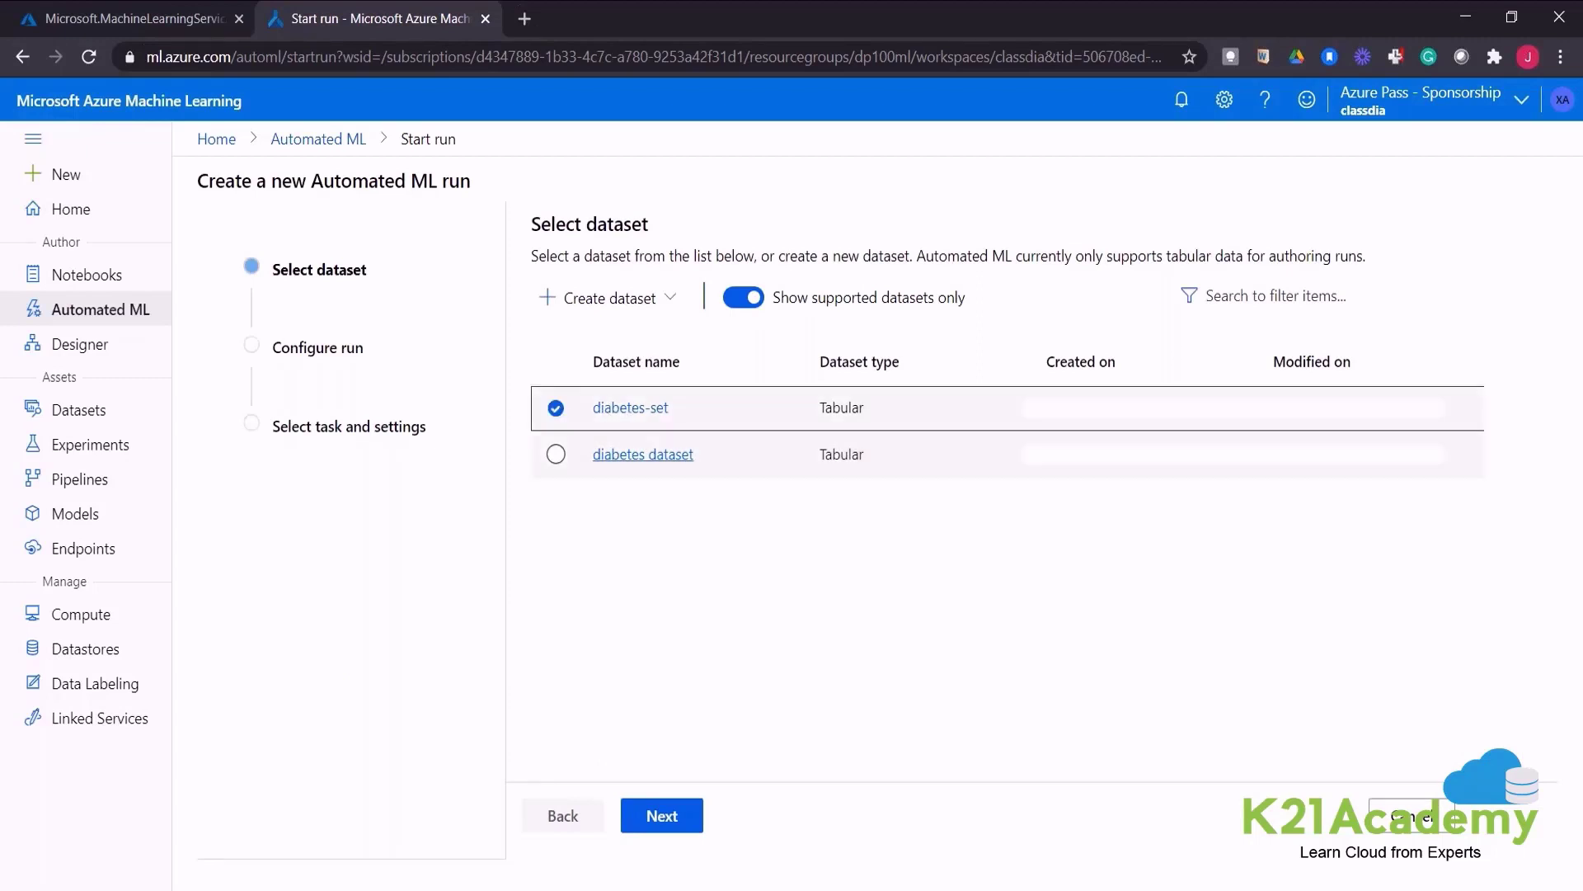
click(670, 817)
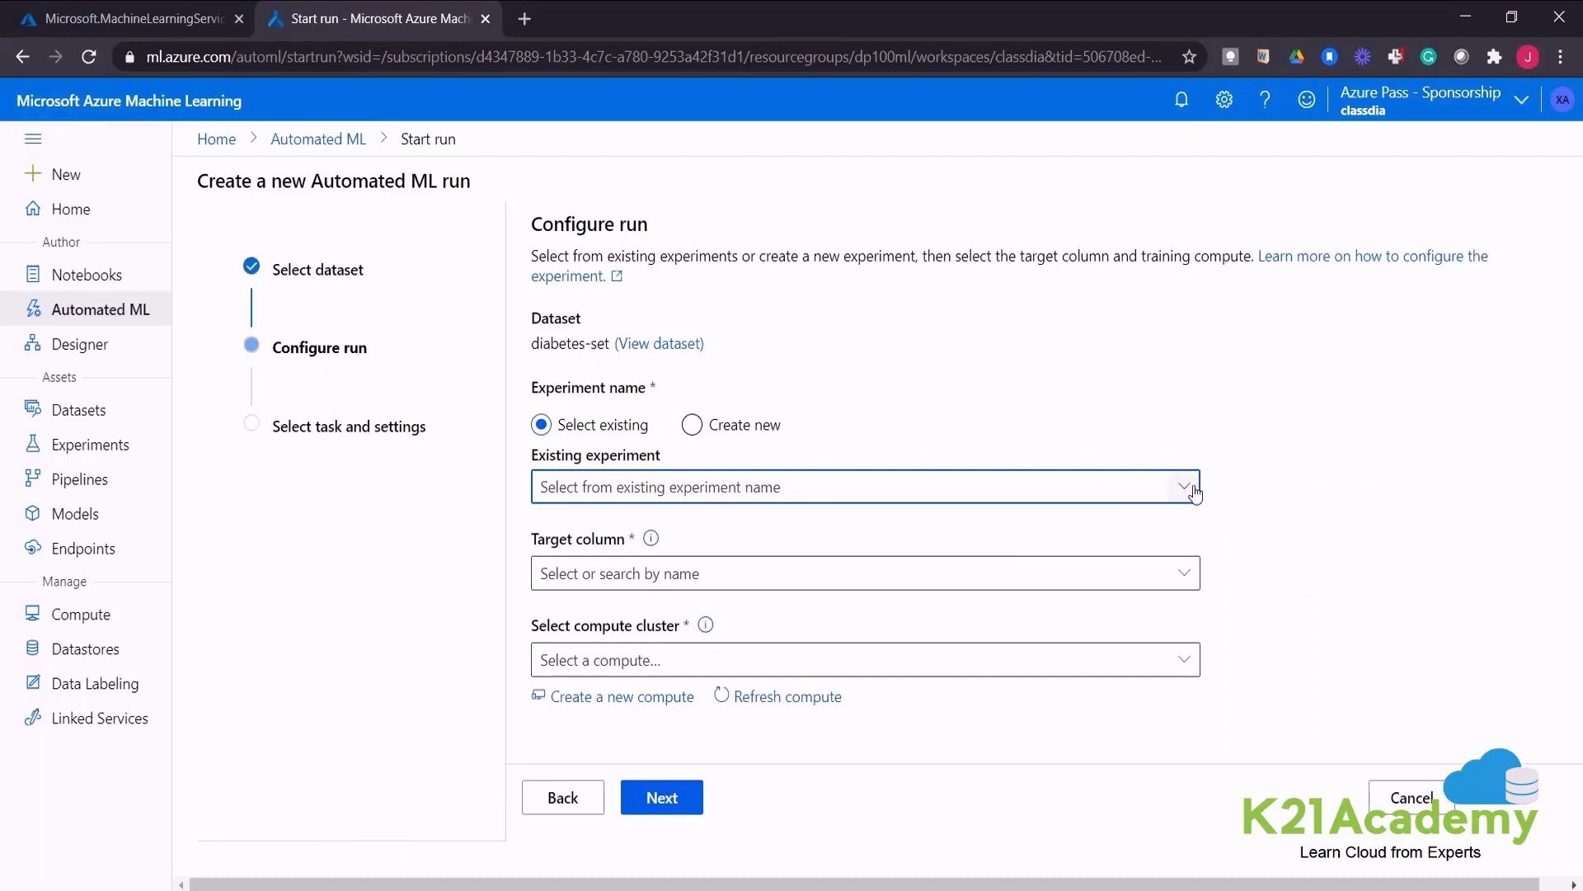
Create a new experiment named diabetes-run for the run and set its target column to Diabetic
click(723, 429)
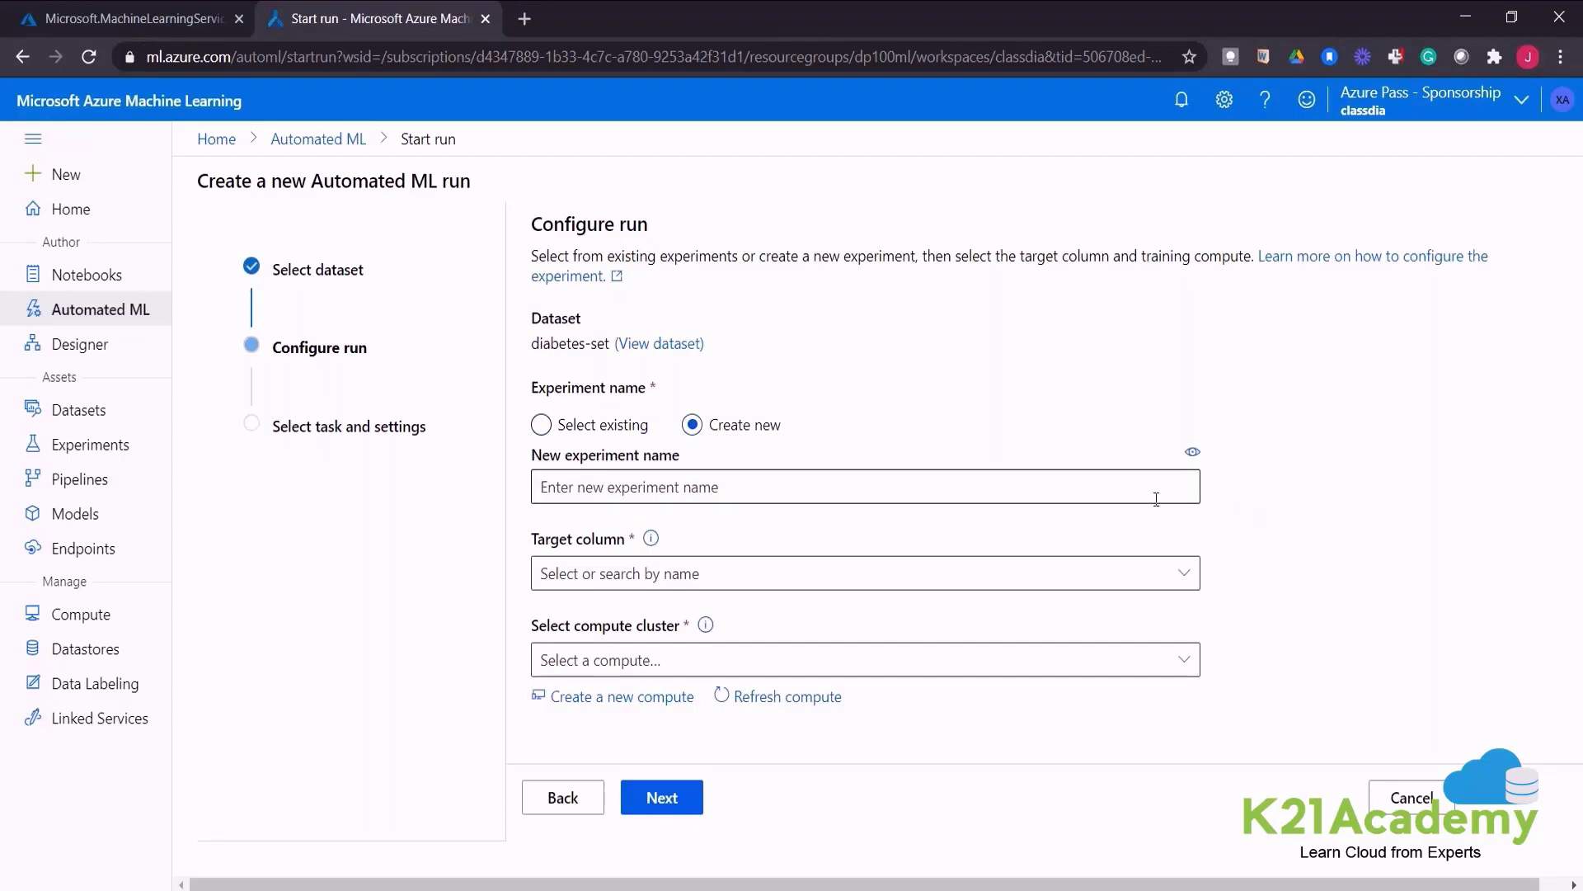
click(541, 424)
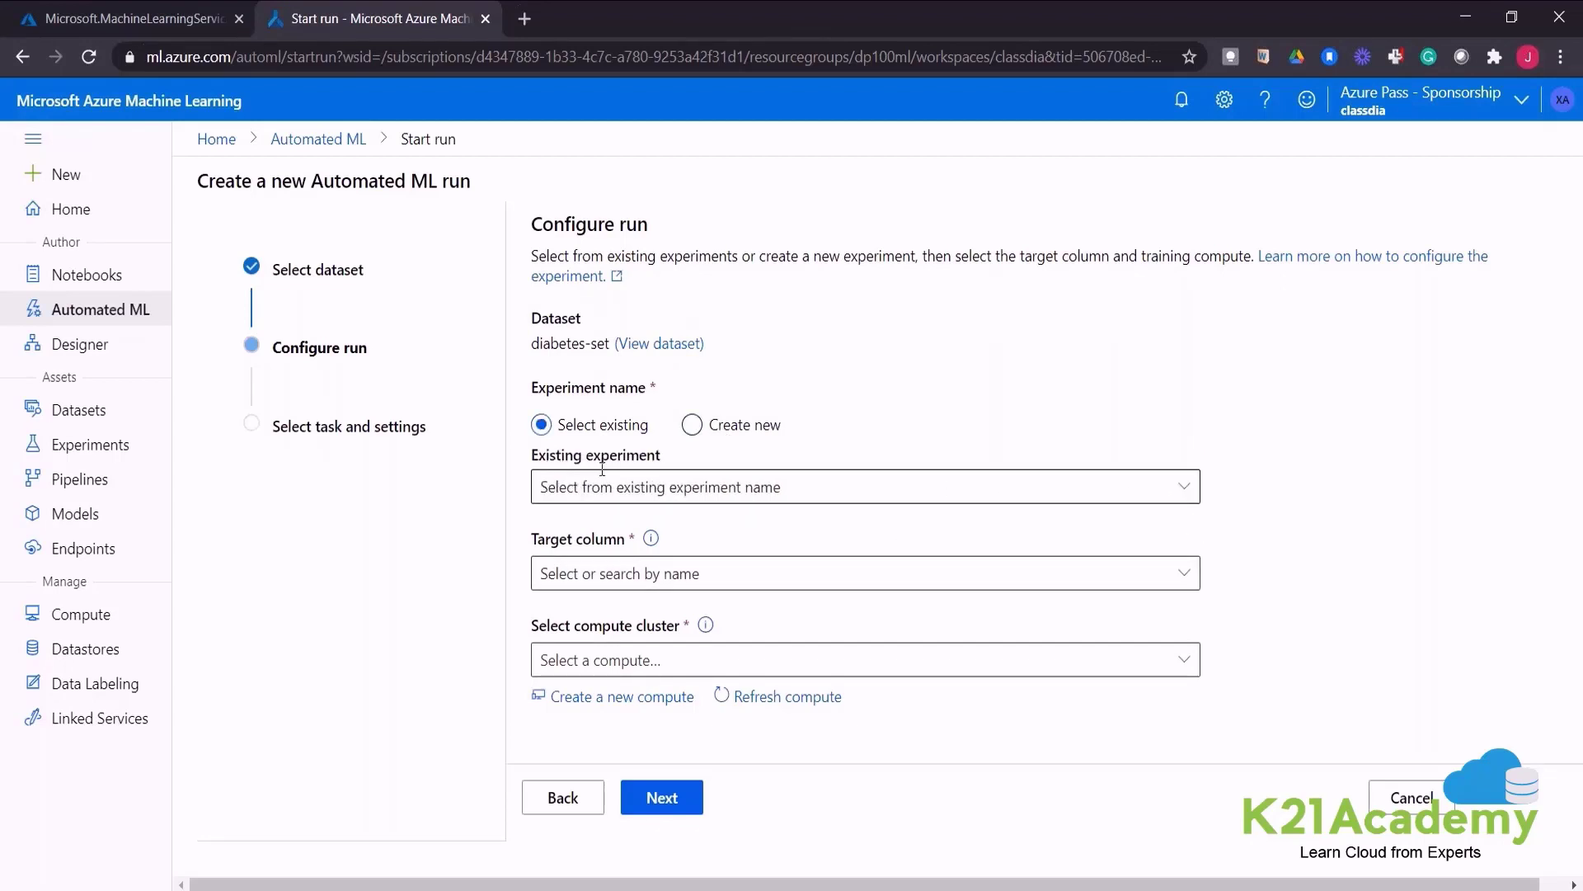
click(808, 495)
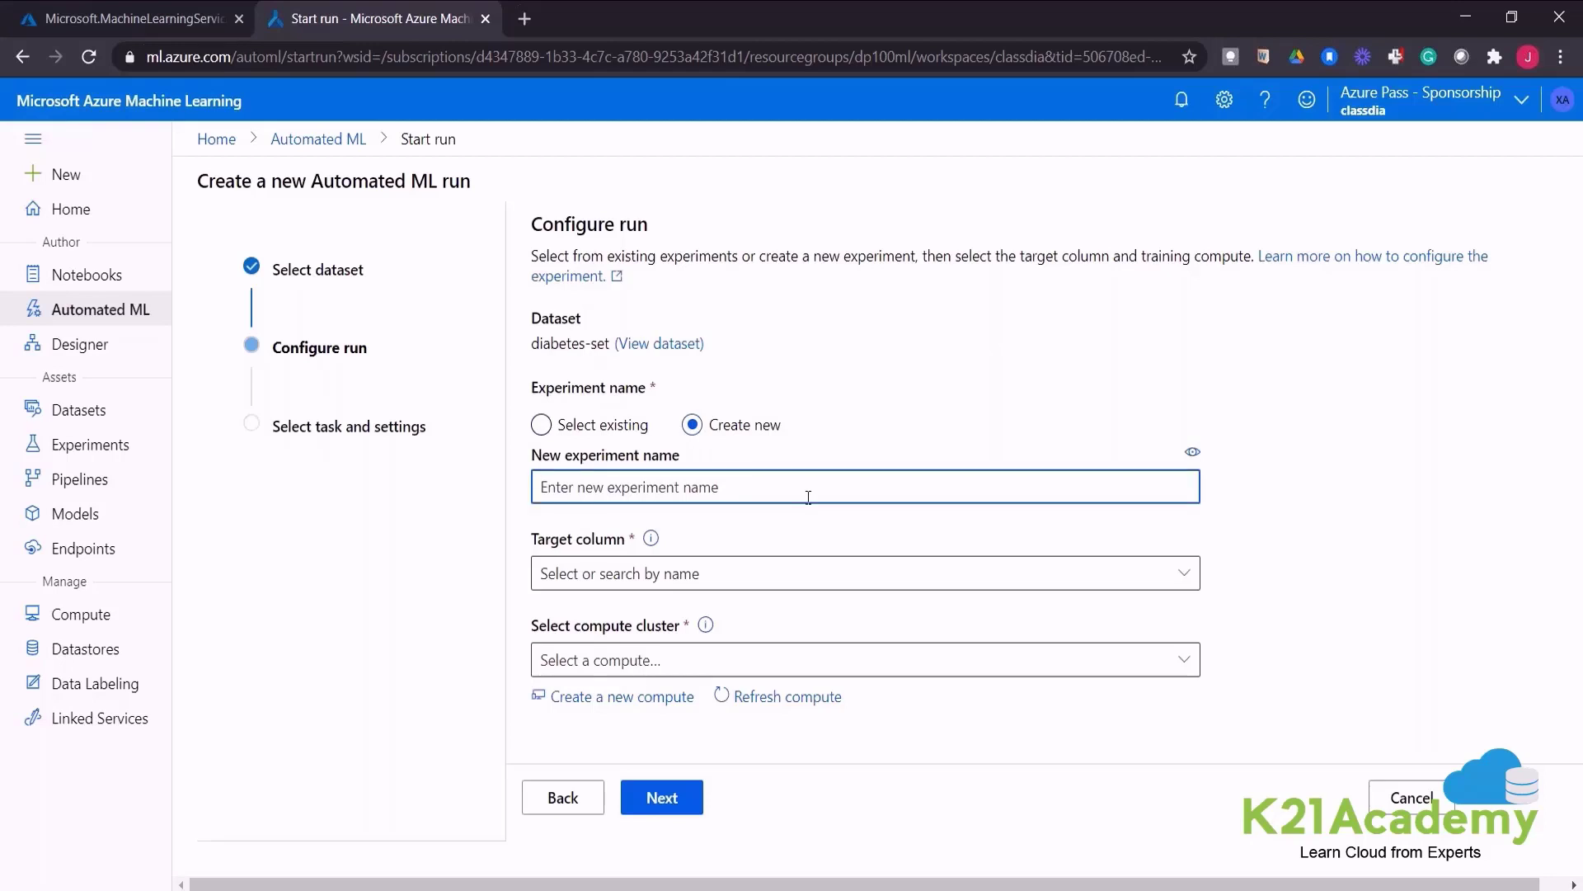
text(diab)
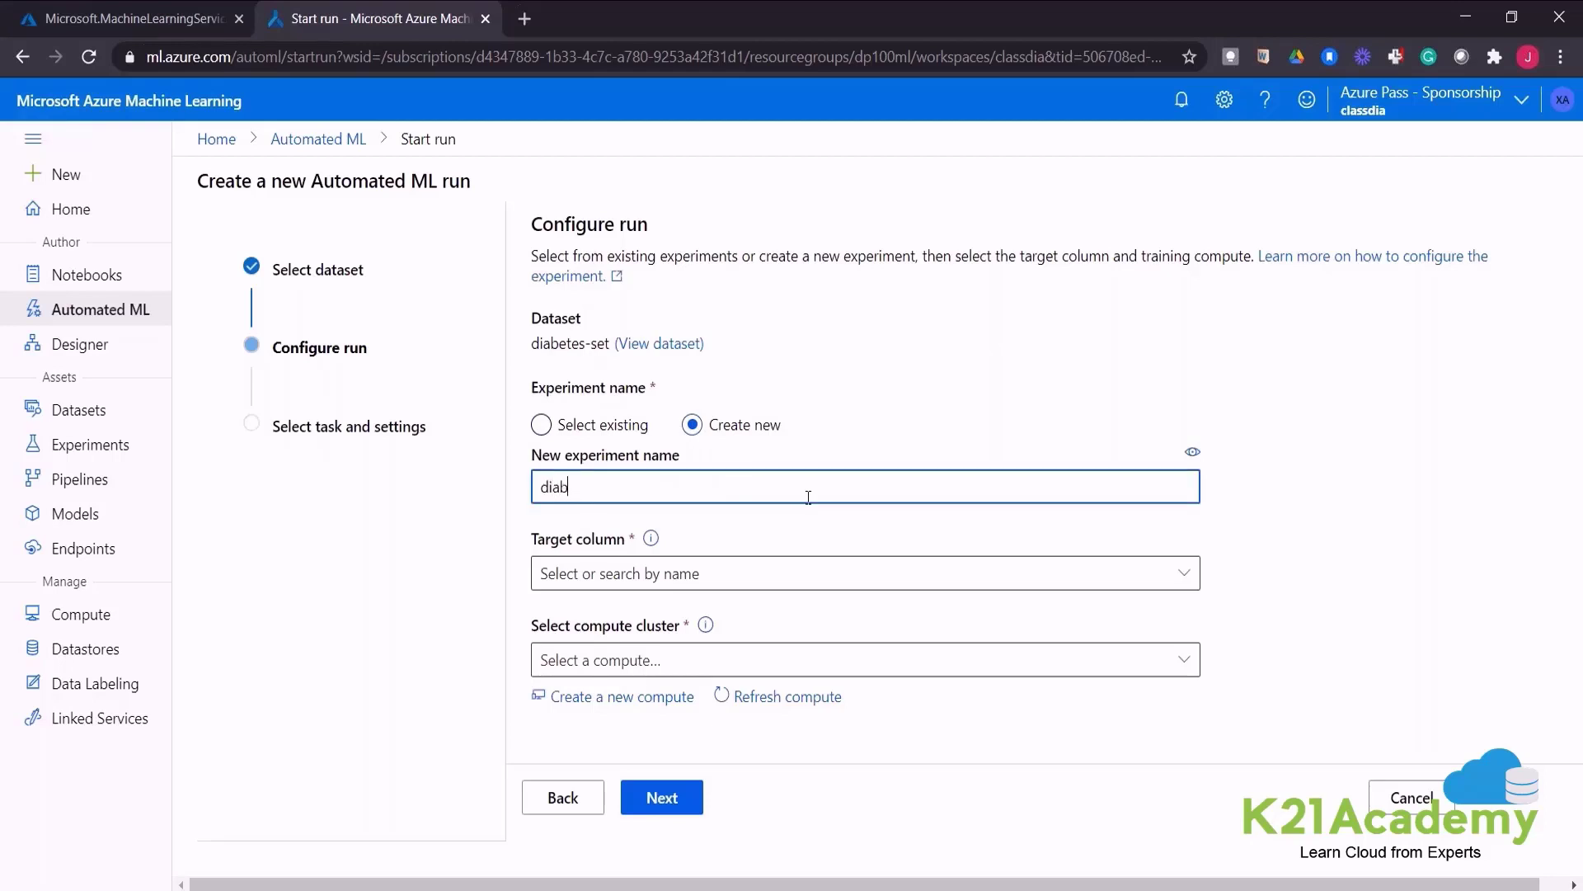
text(etes-run)
click(727, 572)
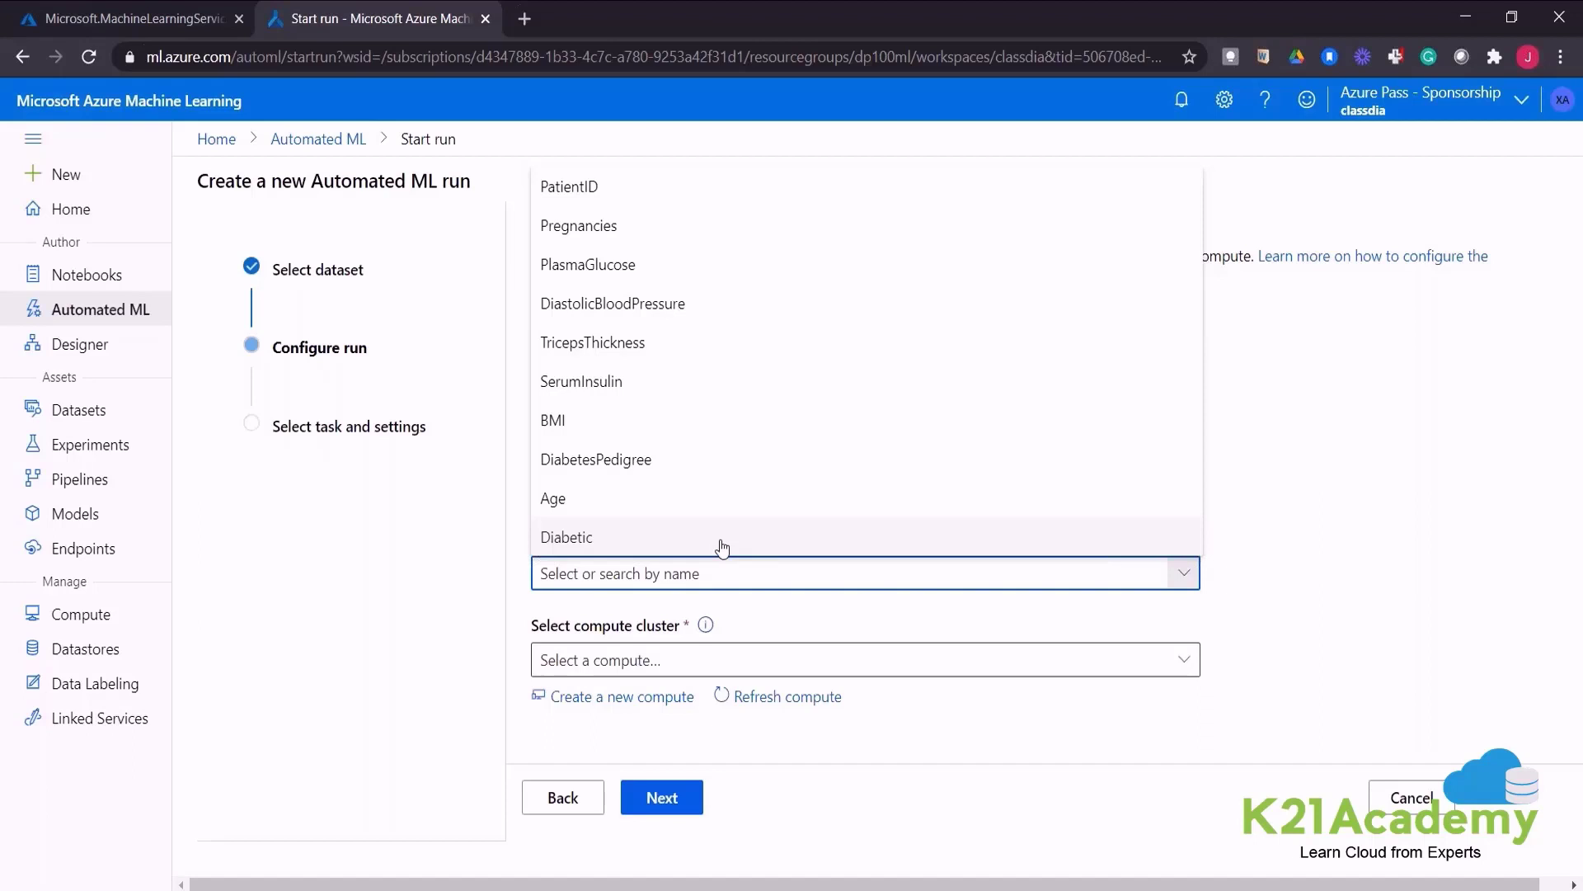
click(722, 545)
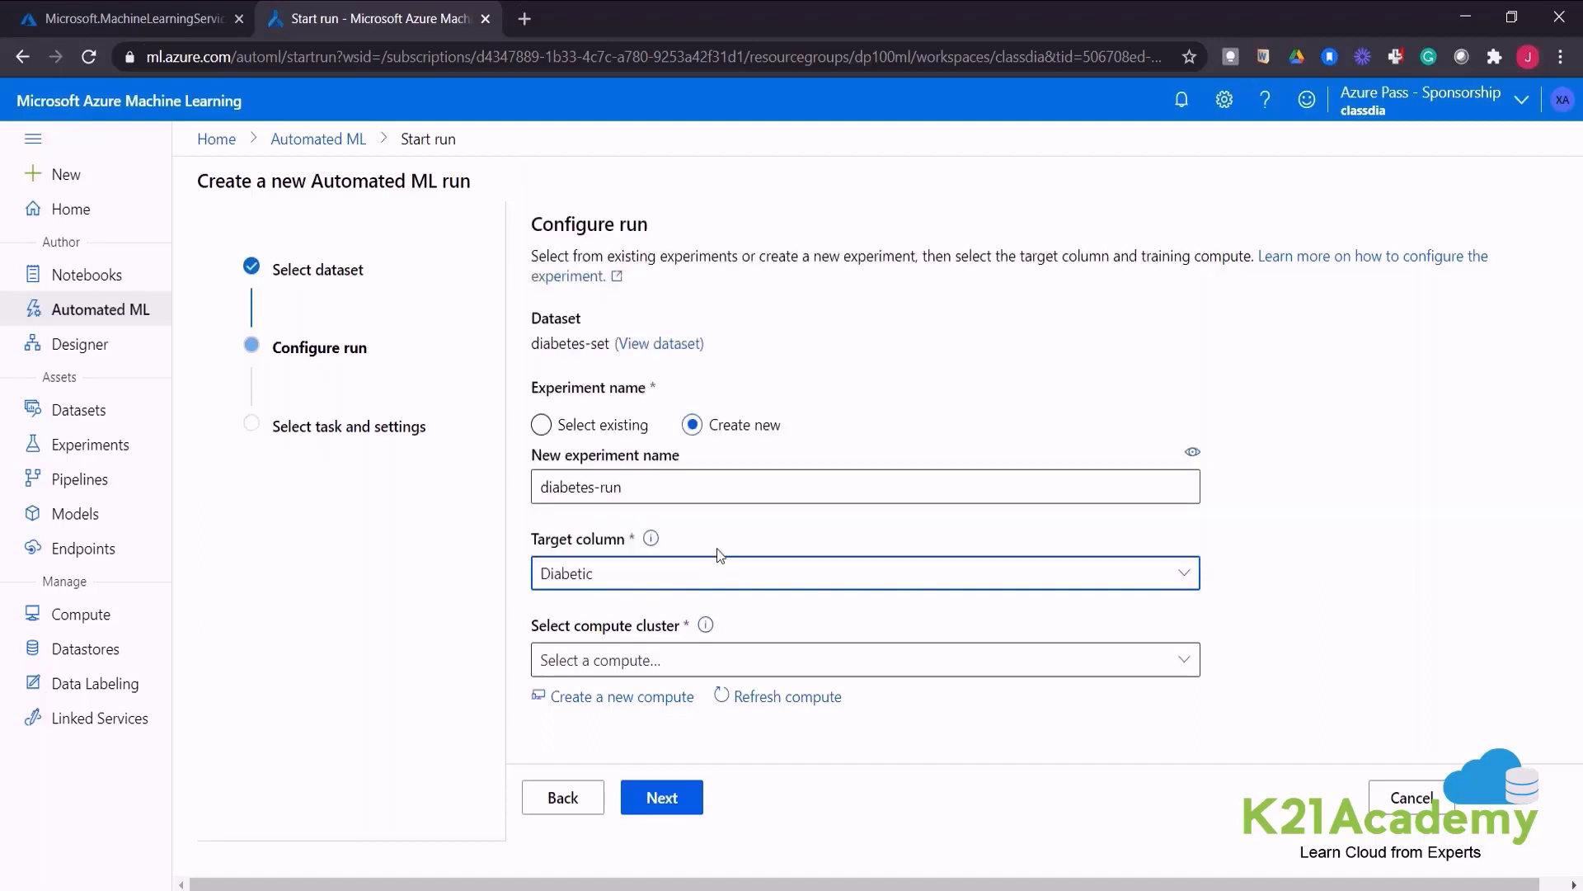
Choose the classdiacomclus compute cluster and submit the Automated ML run as a Classification task without deep learning
click(1194, 667)
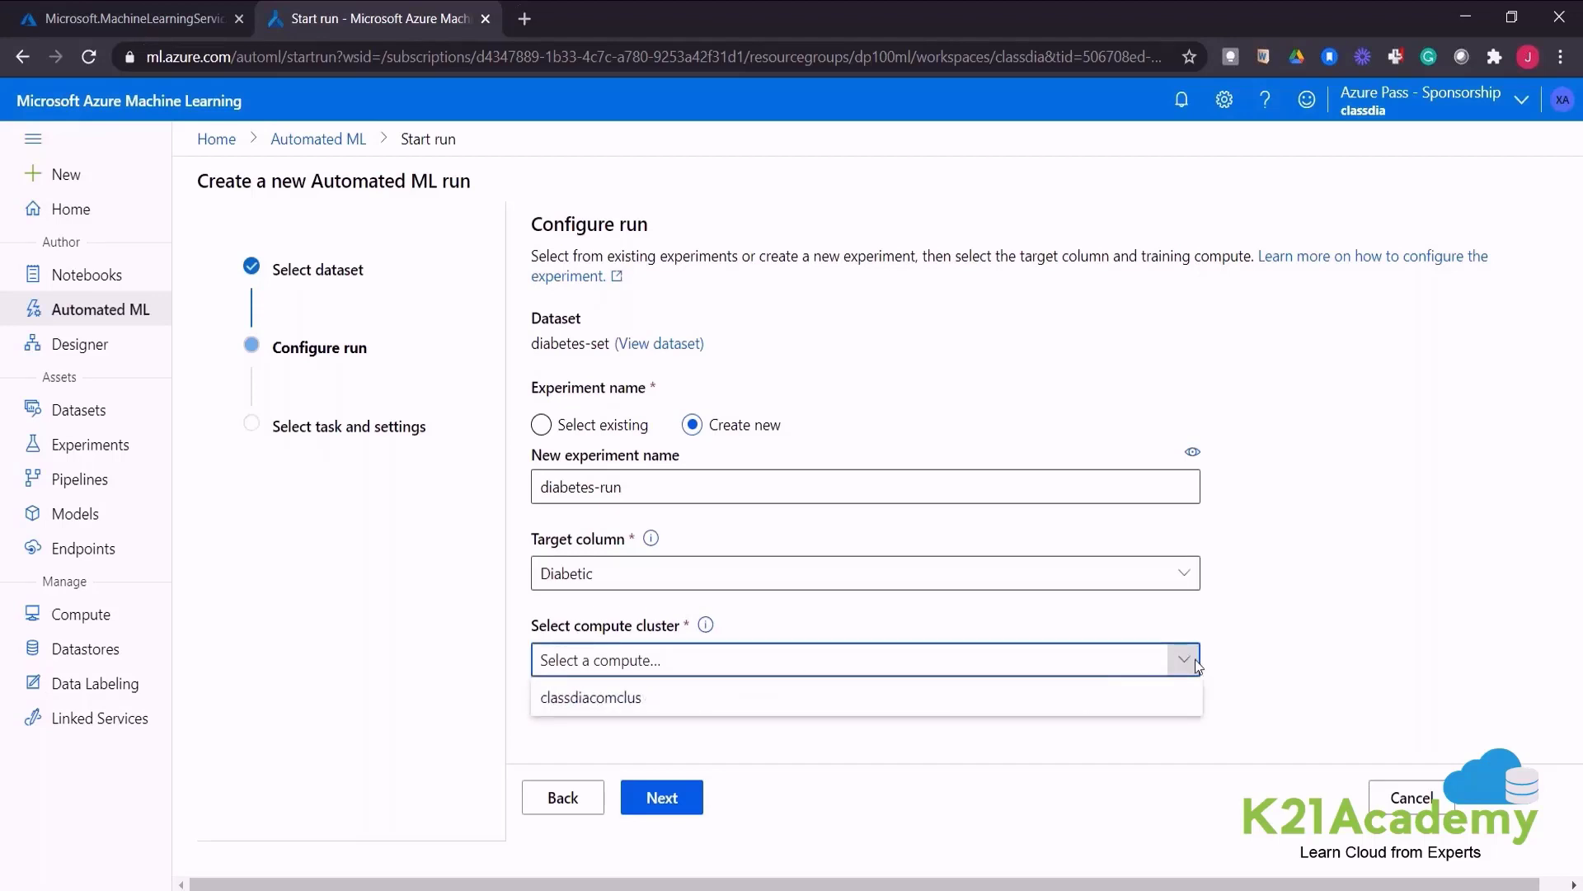
click(666, 702)
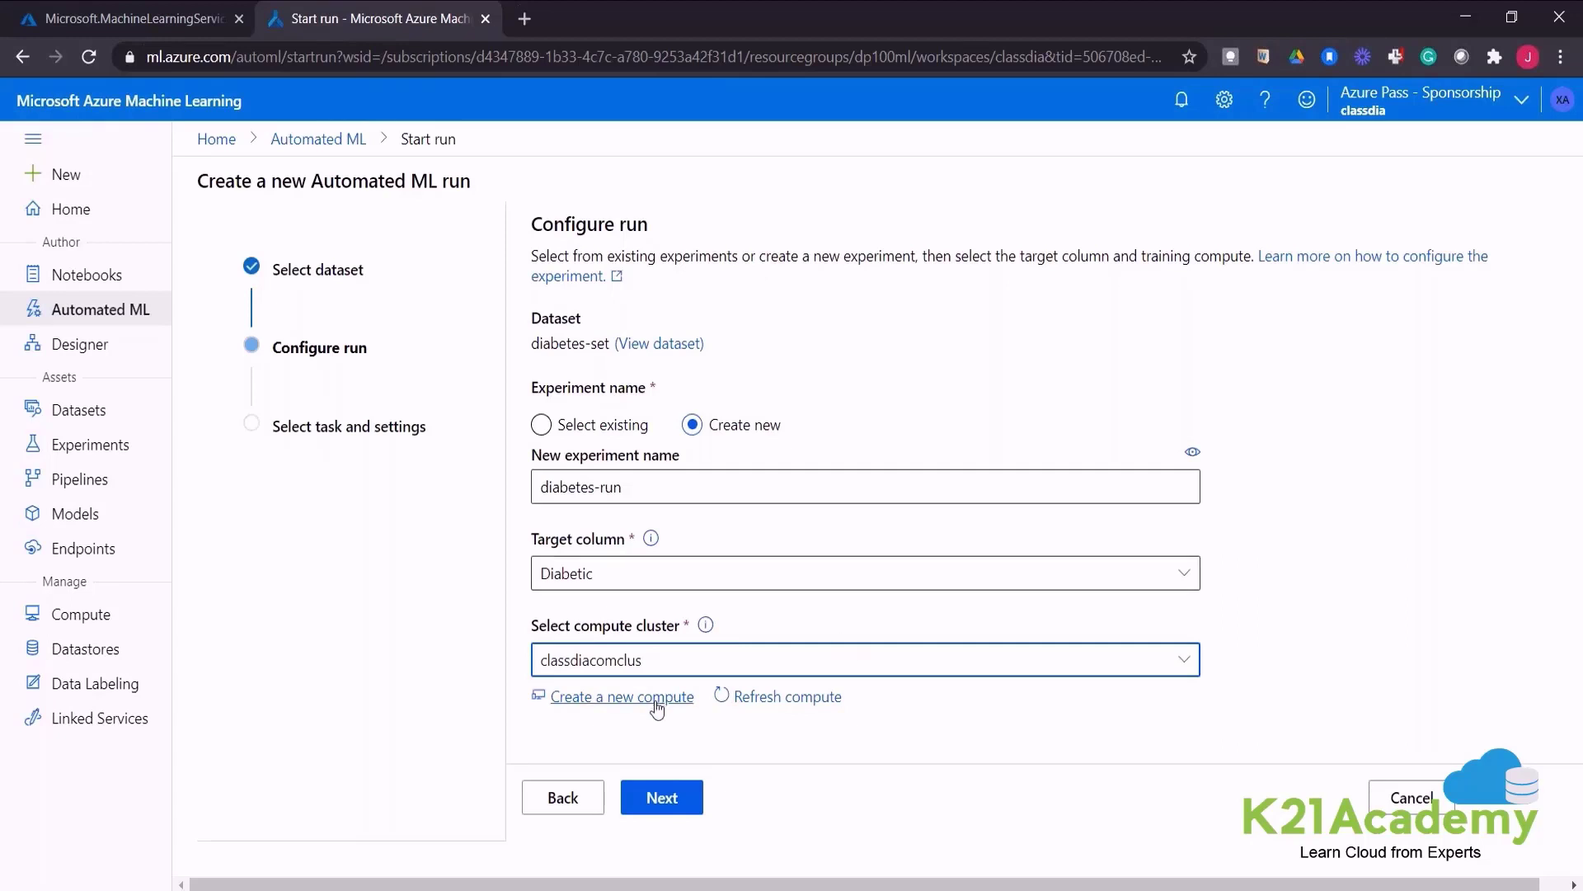
click(659, 807)
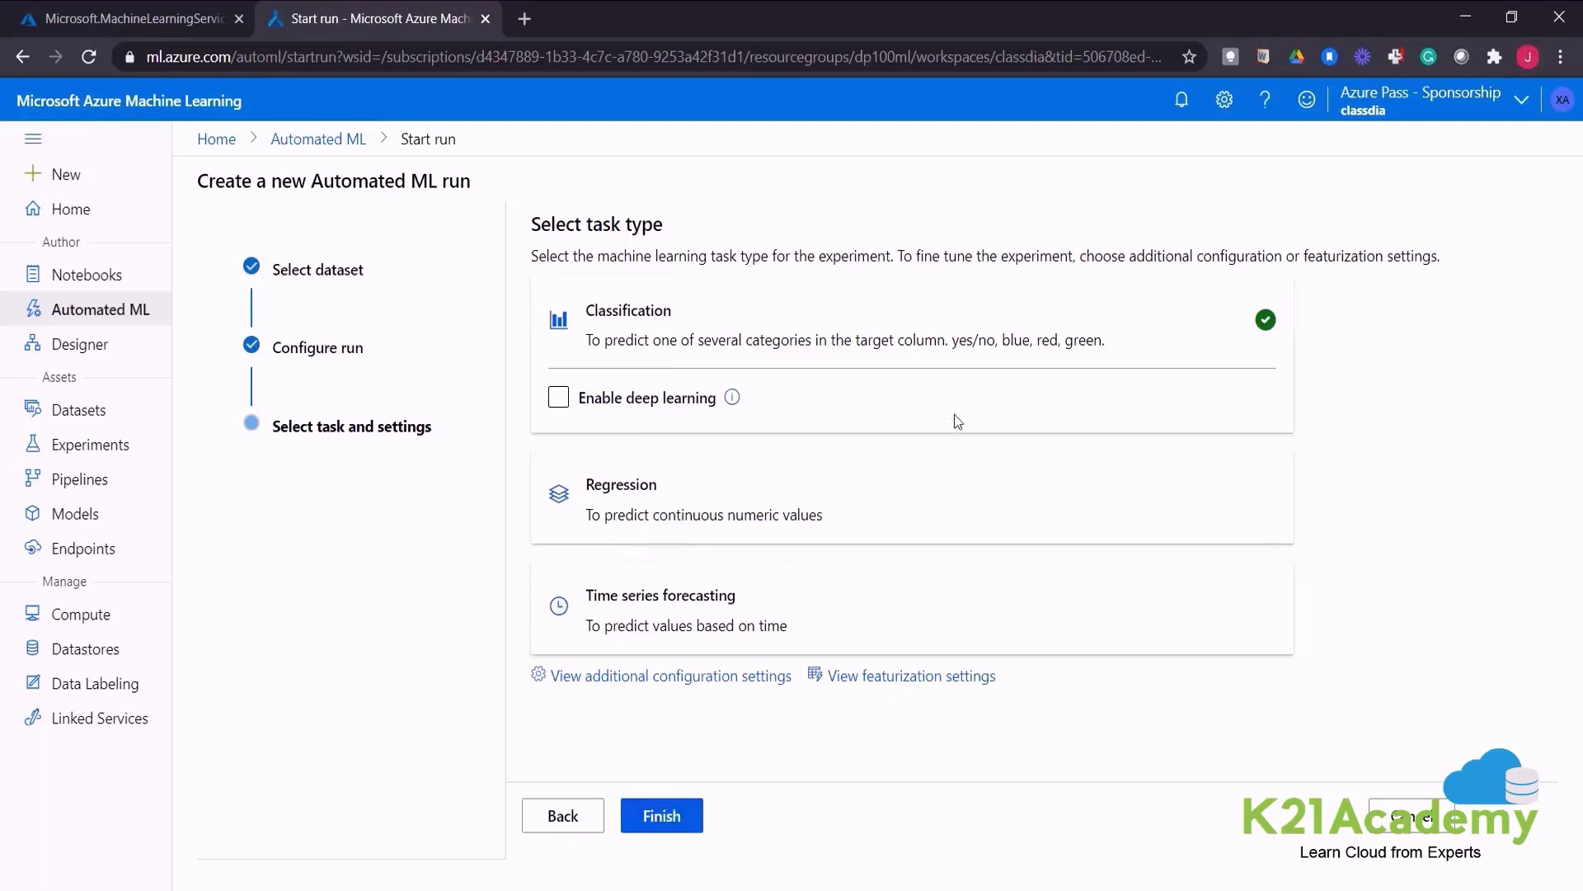
click(664, 816)
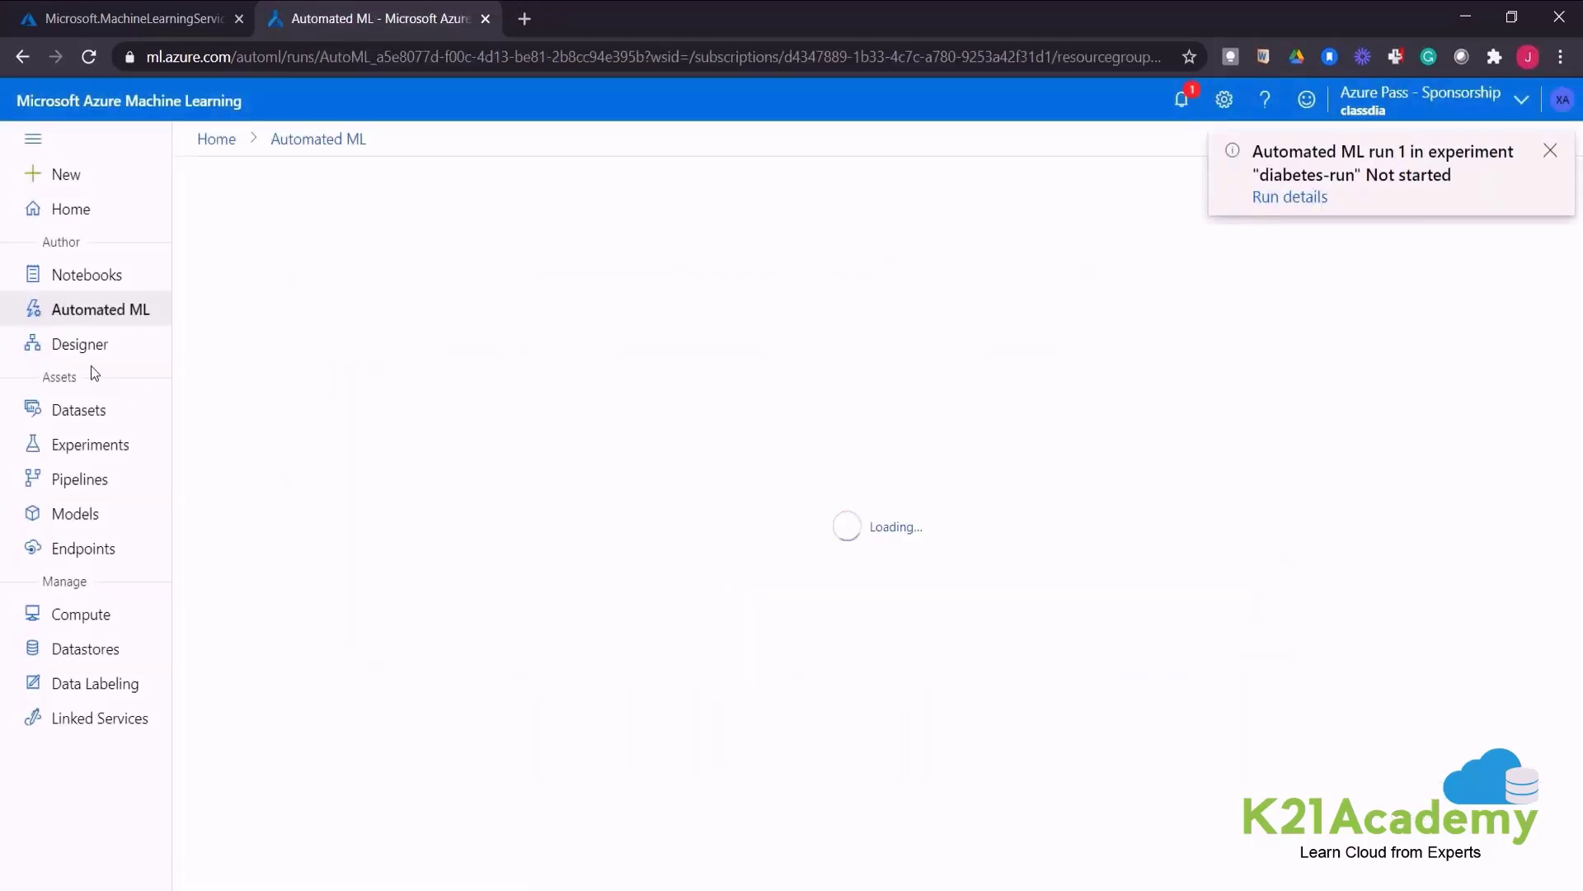
Open the best model of the aml-dia-run experiment's Run 1 and review its full list of run metrics
click(83, 317)
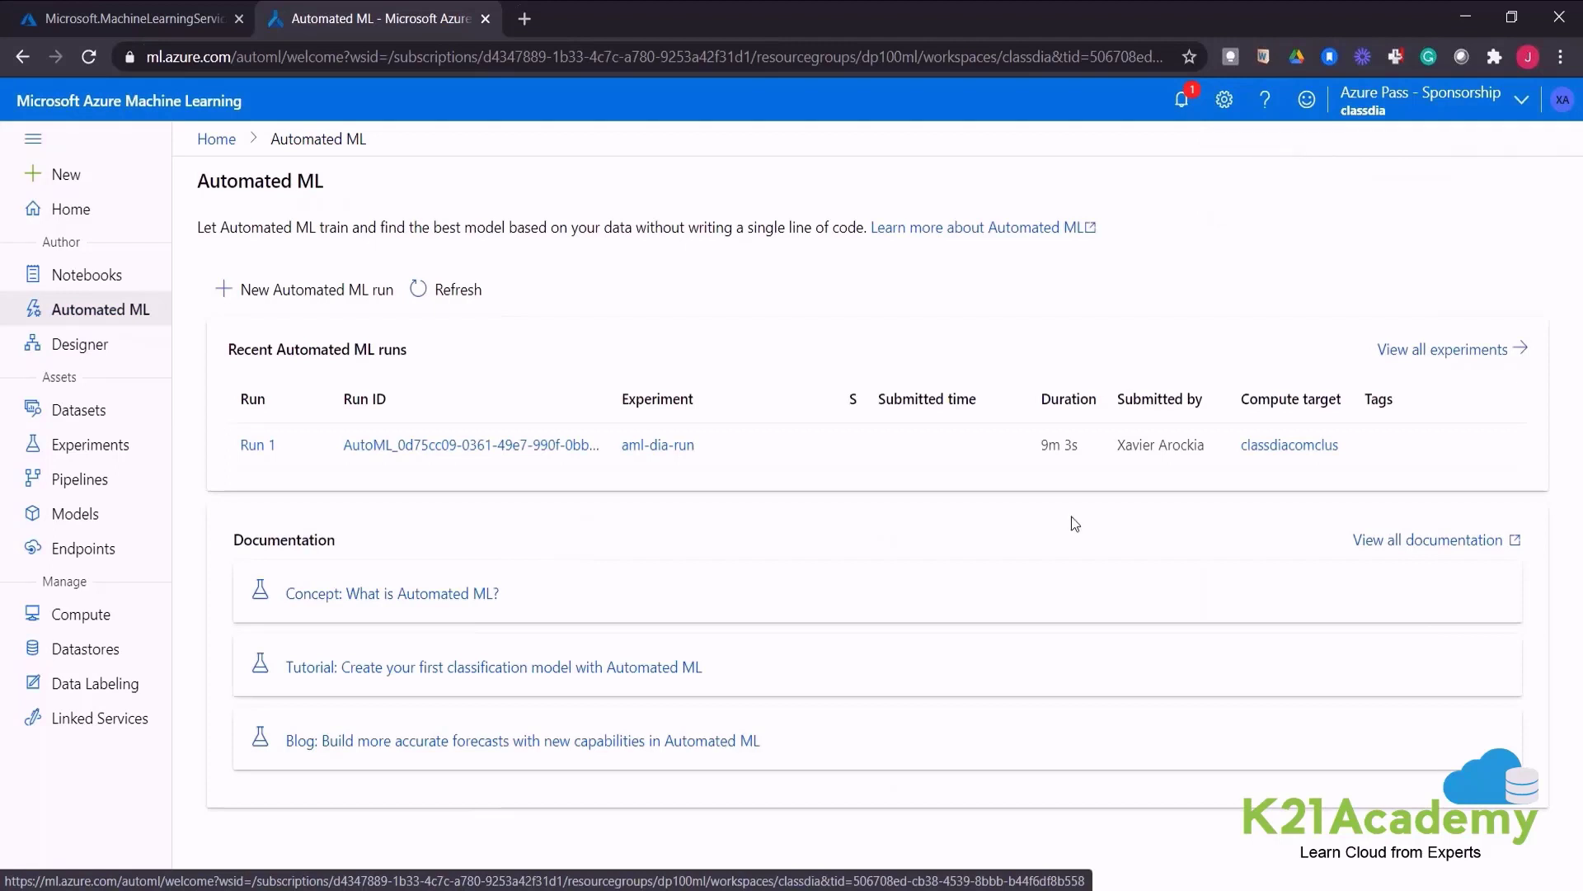
click(258, 448)
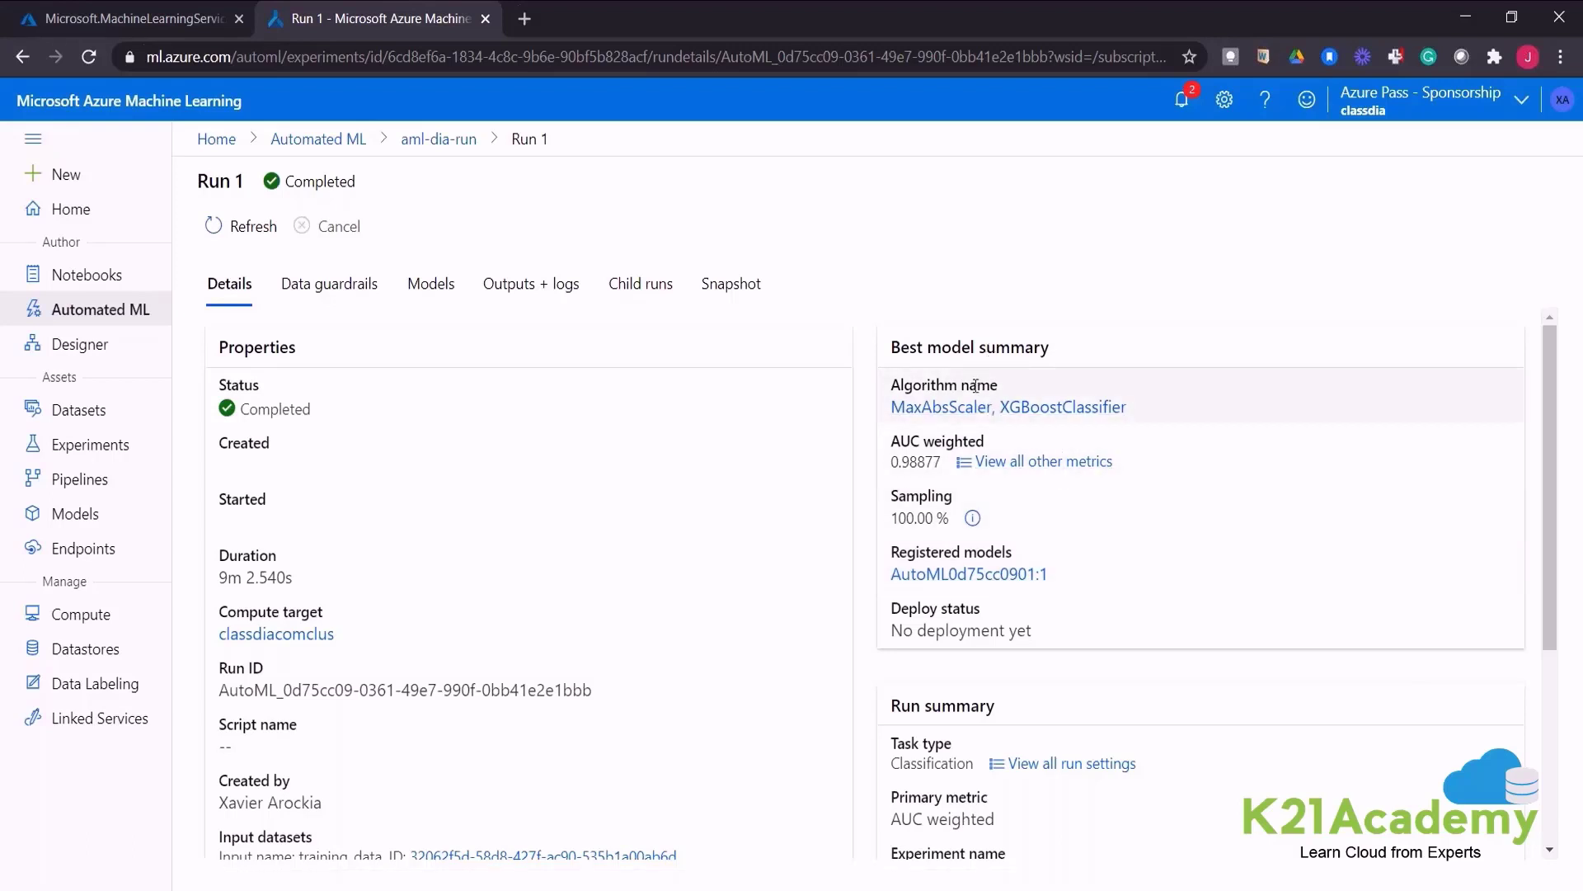
click(957, 416)
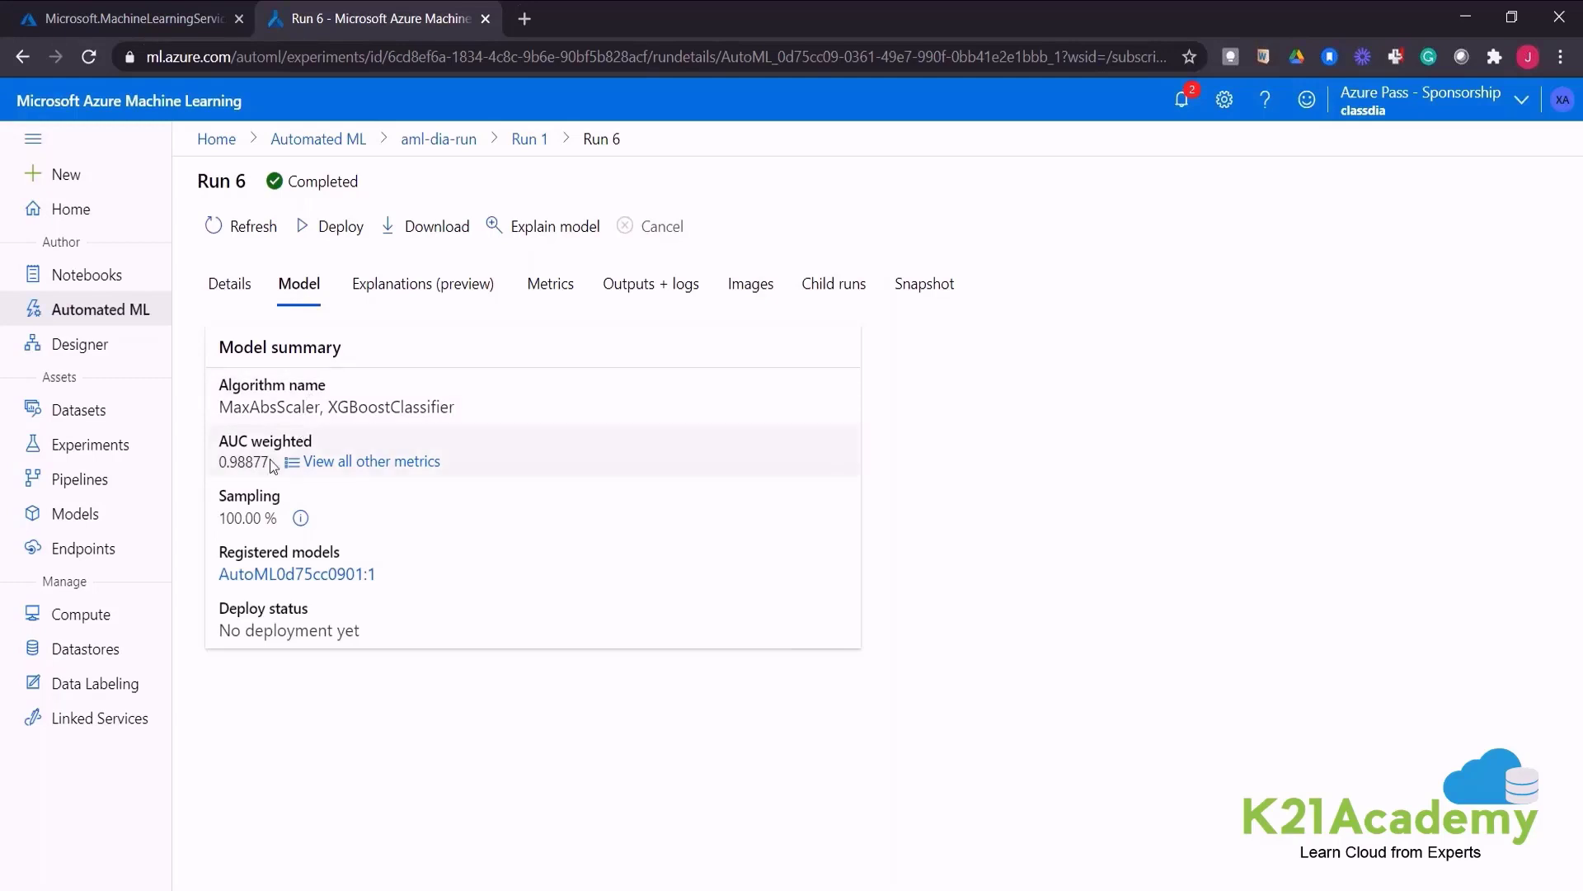
click(348, 470)
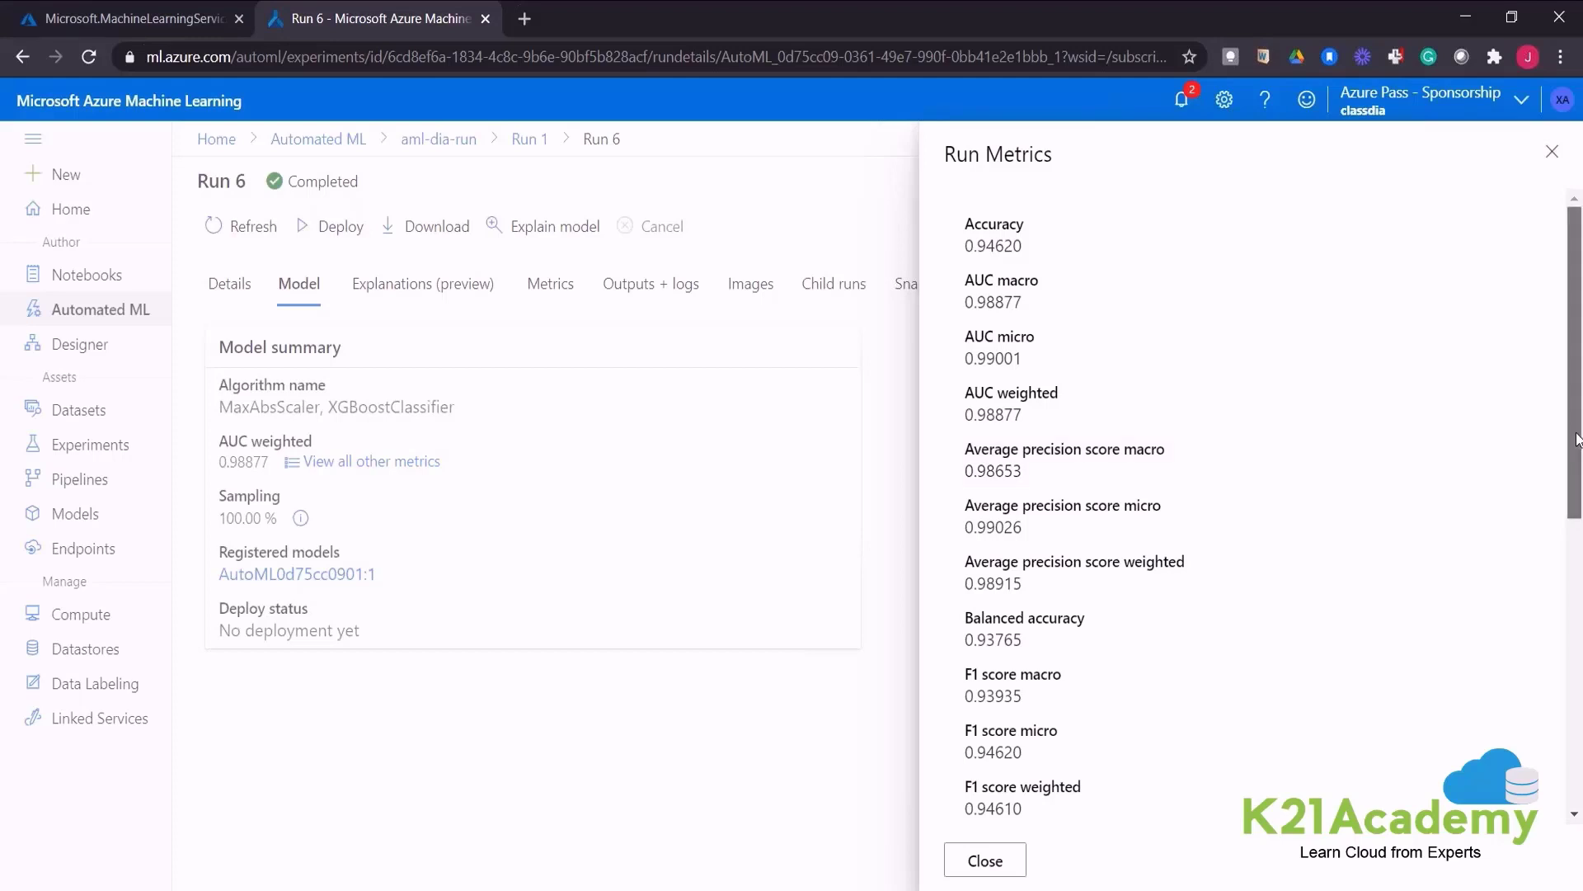
drag(1576, 439, 1570, 686)
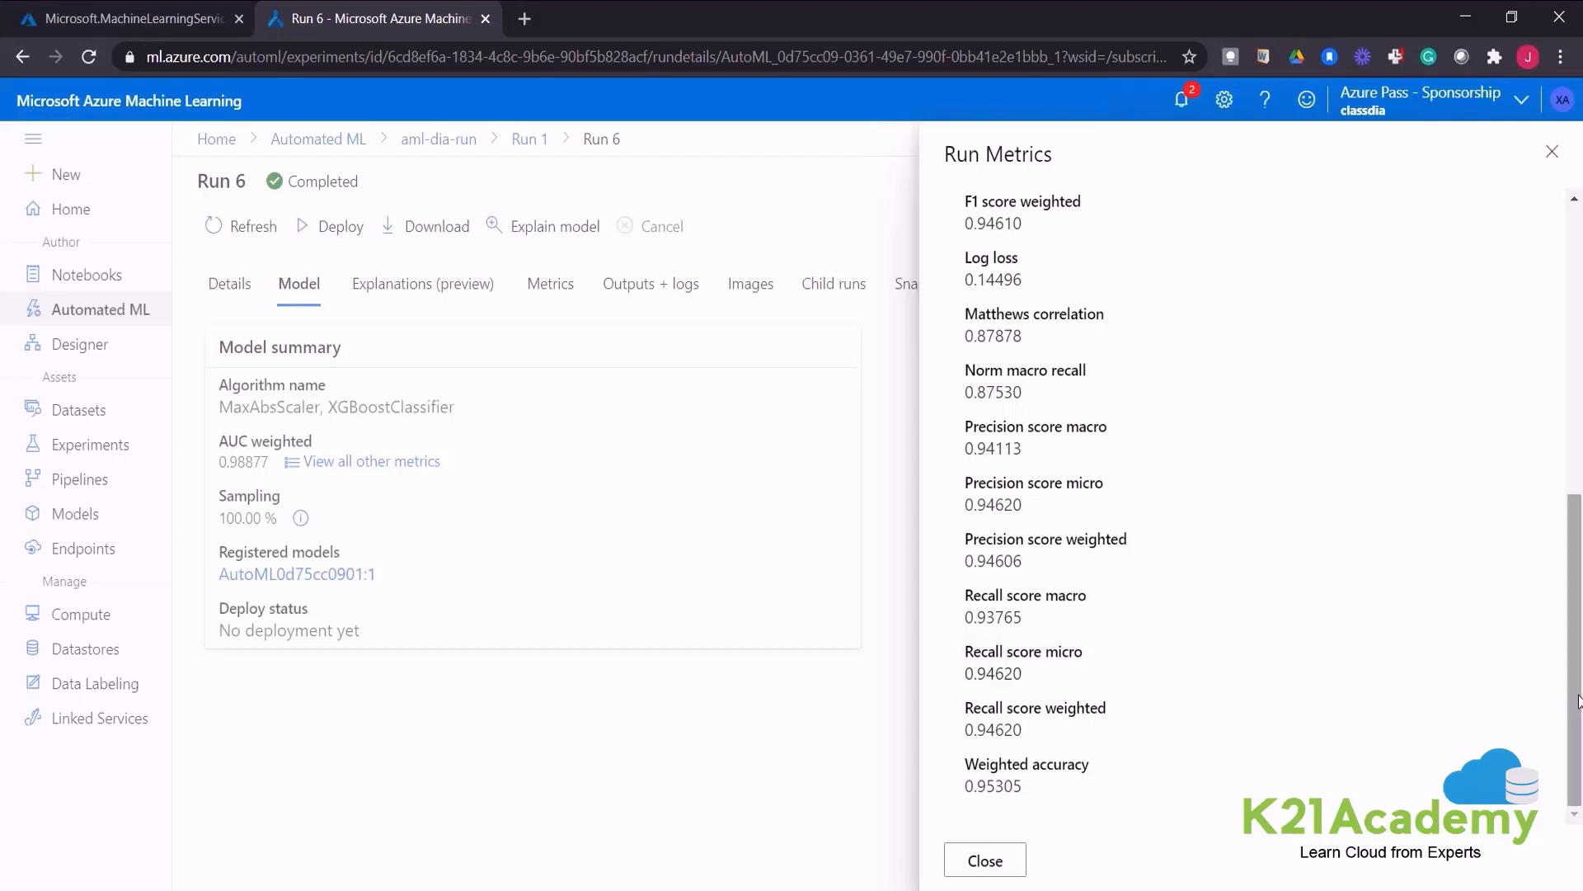
drag(1573, 699, 1572, 363)
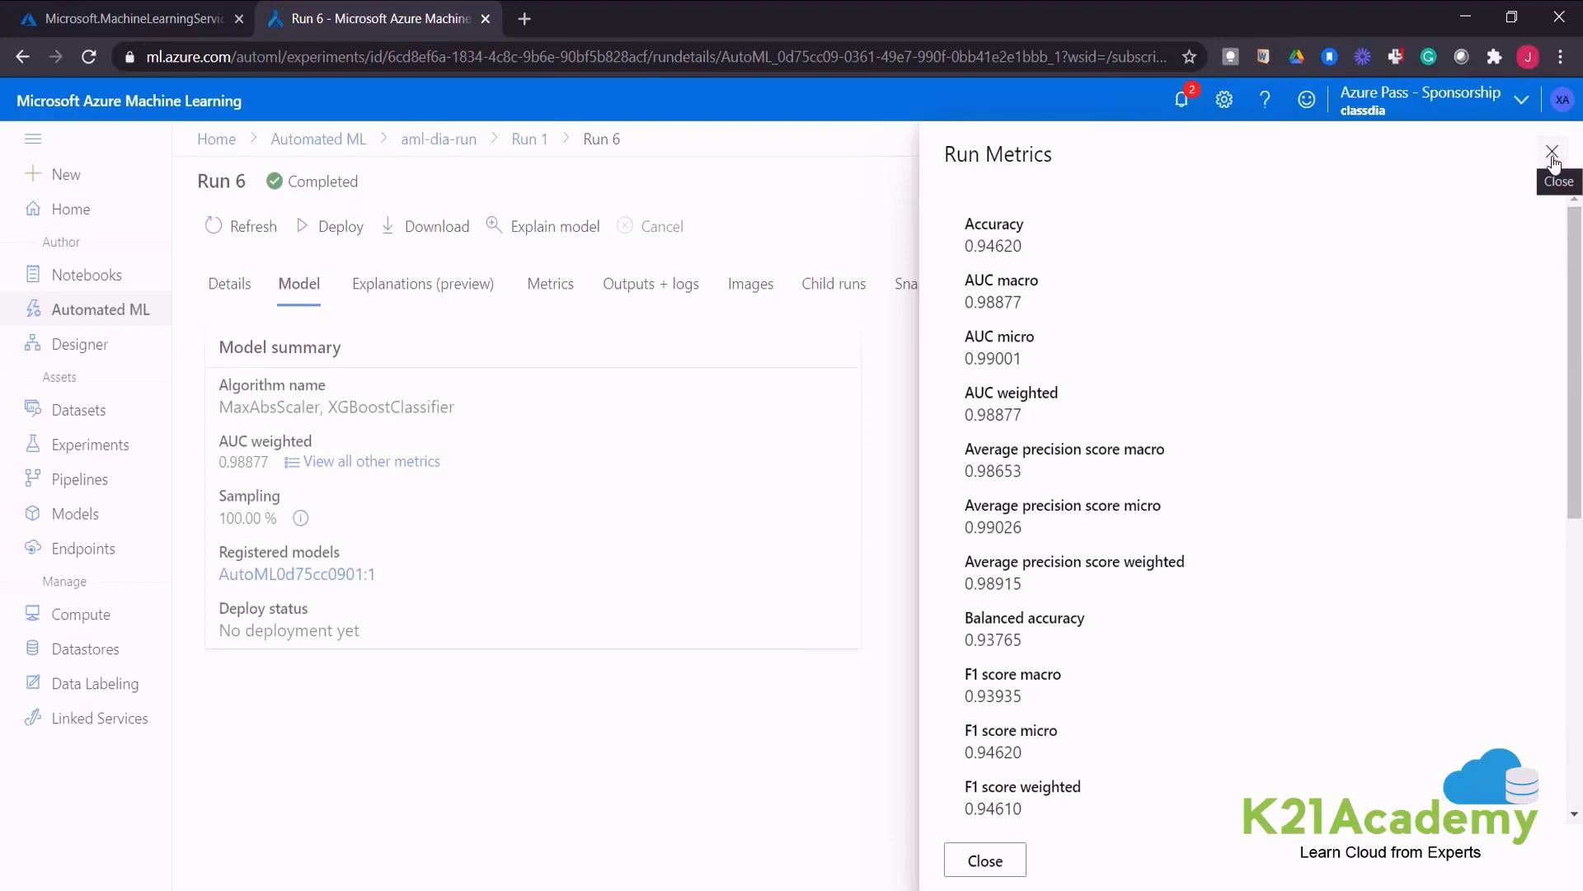
click(985, 860)
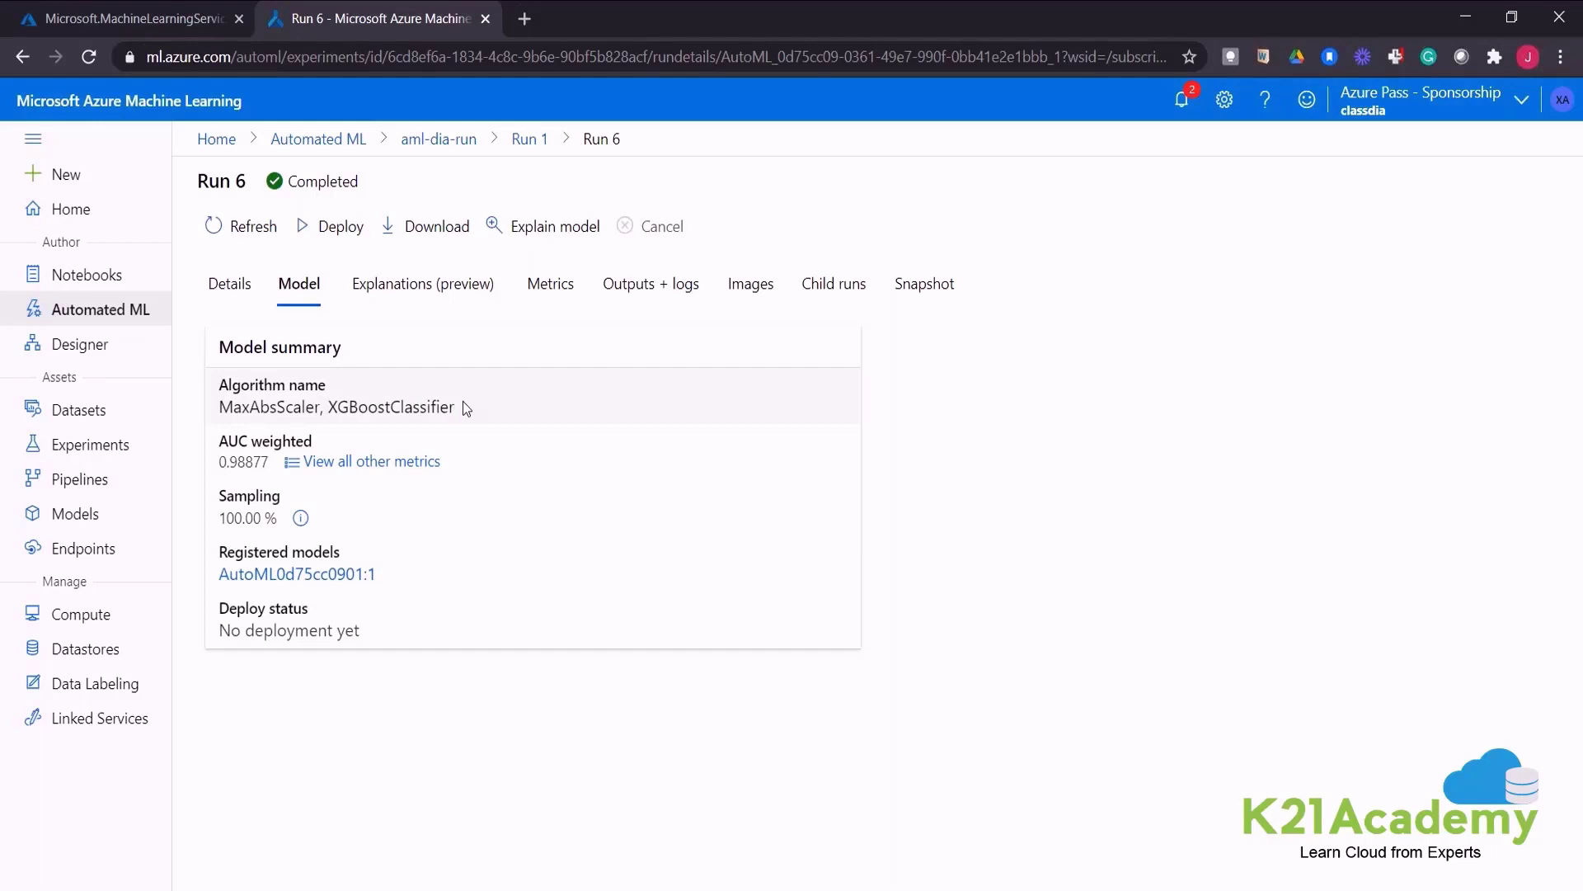
Look over the aml-dia-run experiment and the experiments list, and open the explanation of the MaxAbsScaler, XGBoostClassifier model in its Run 1
click(424, 139)
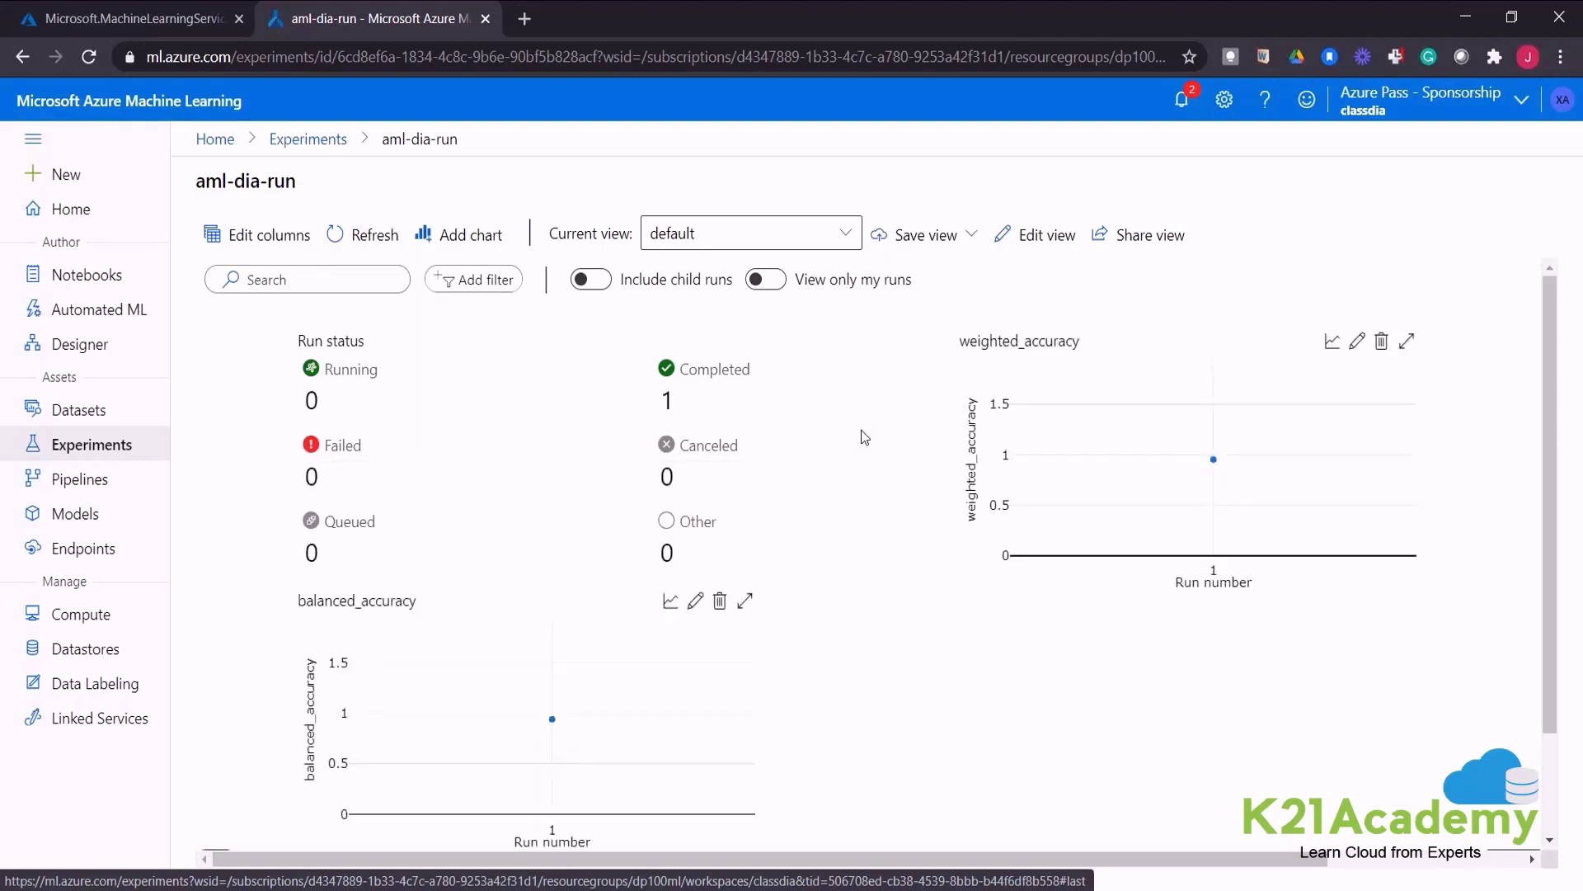
click(308, 139)
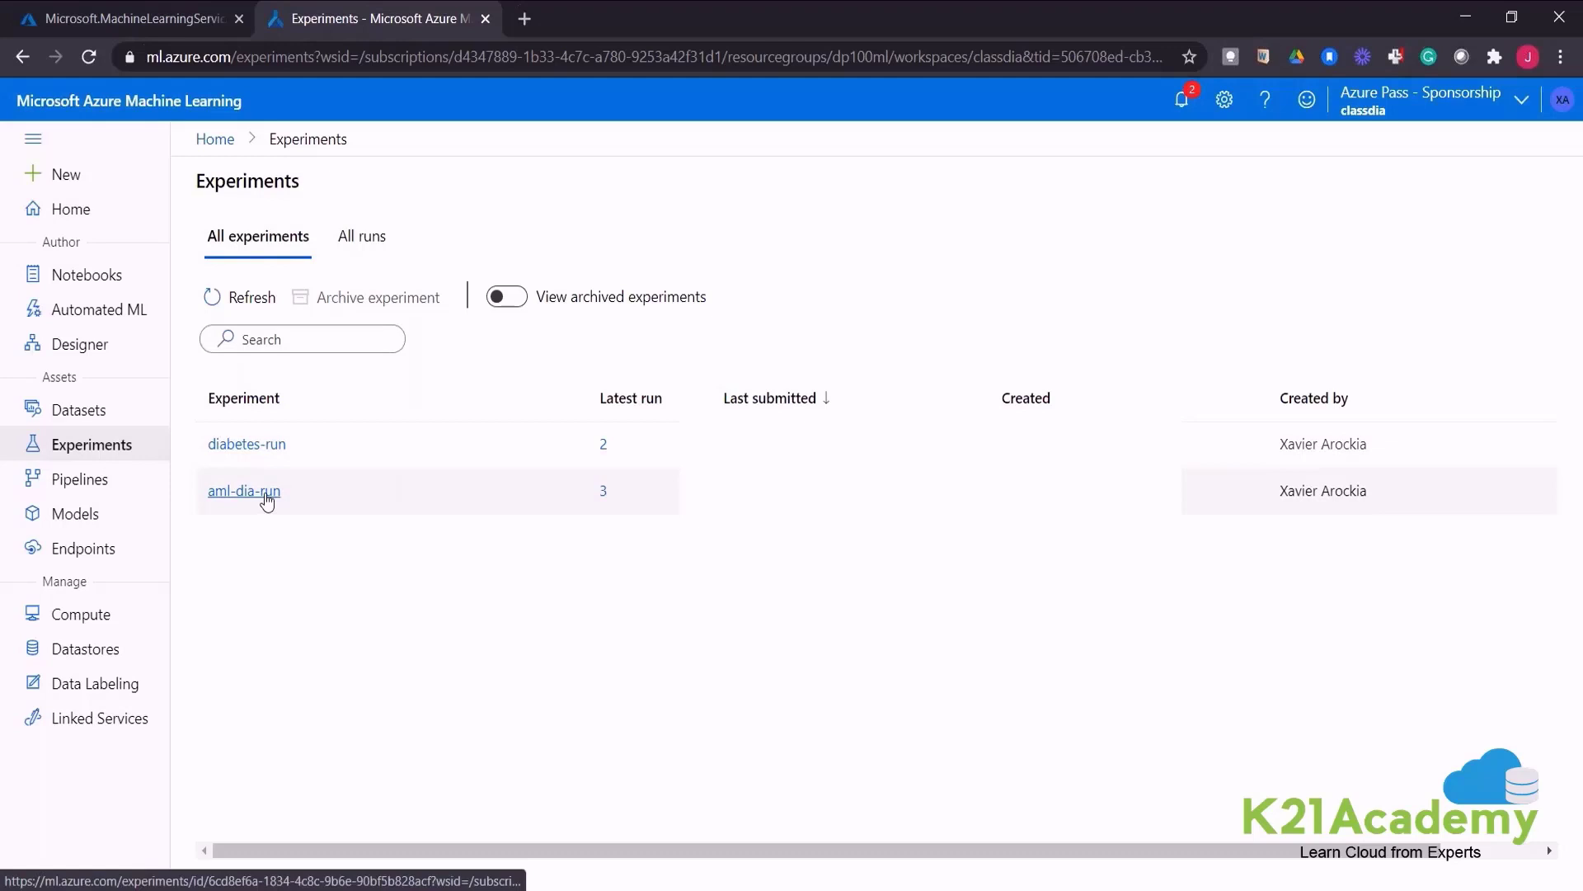
click(89, 311)
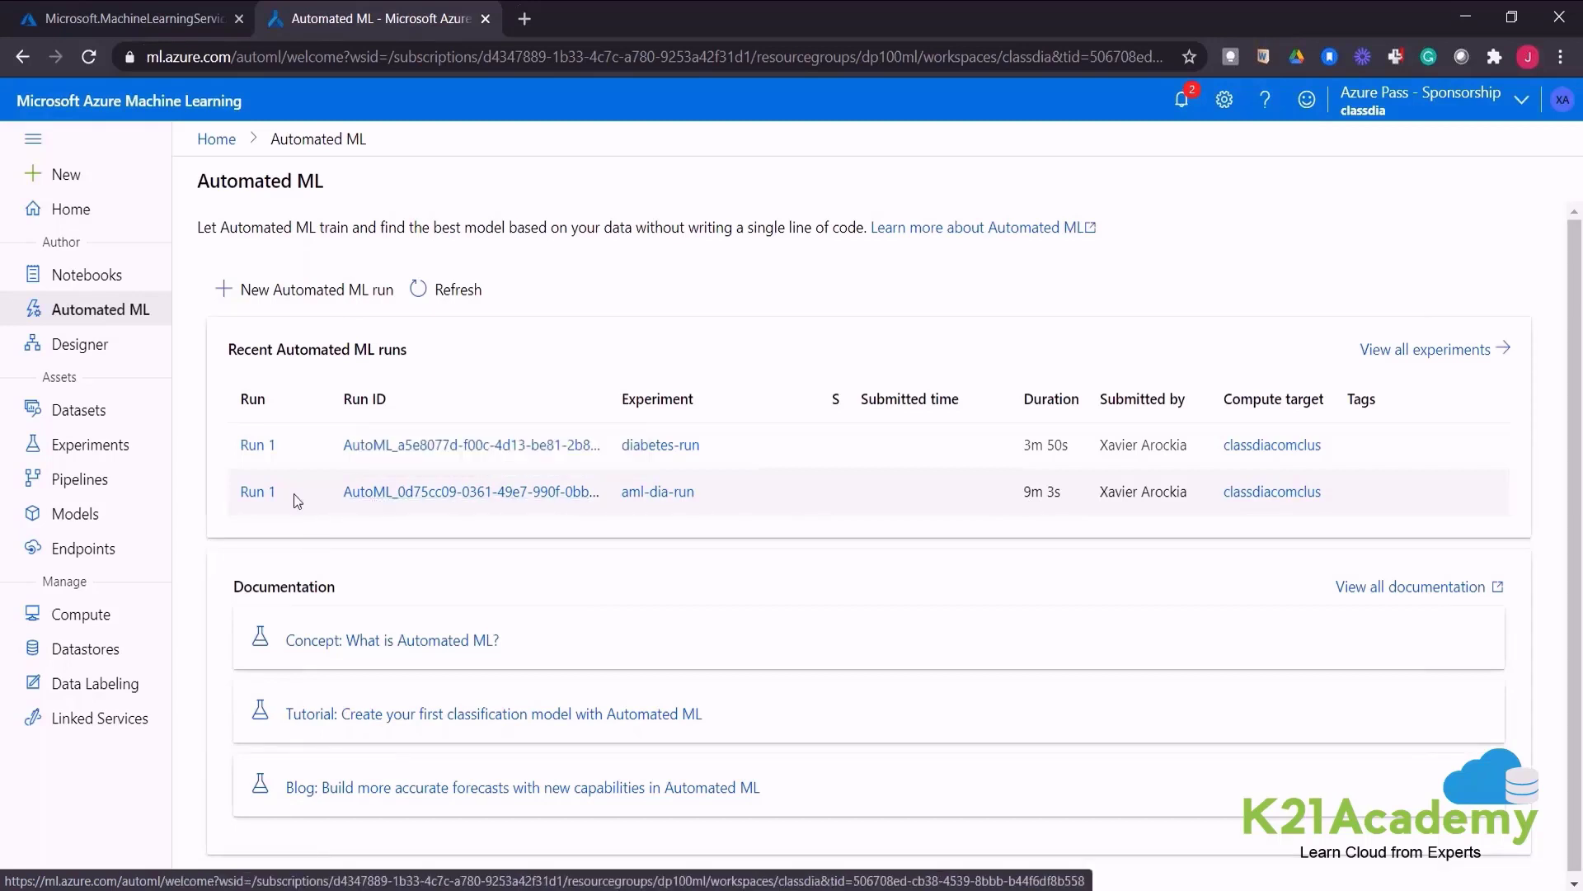
click(252, 494)
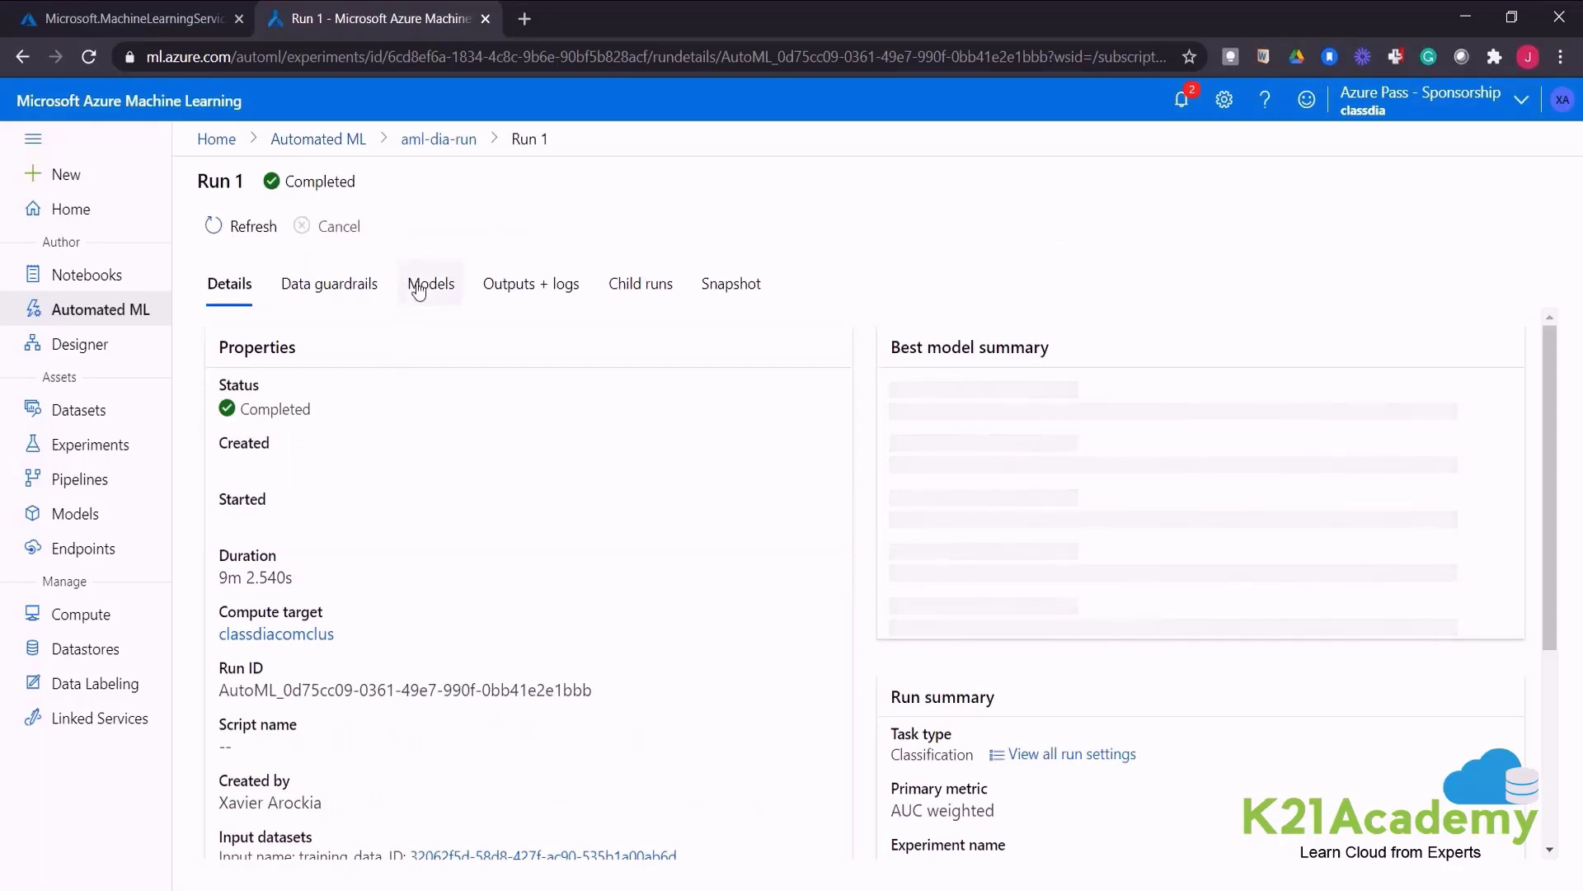
click(430, 283)
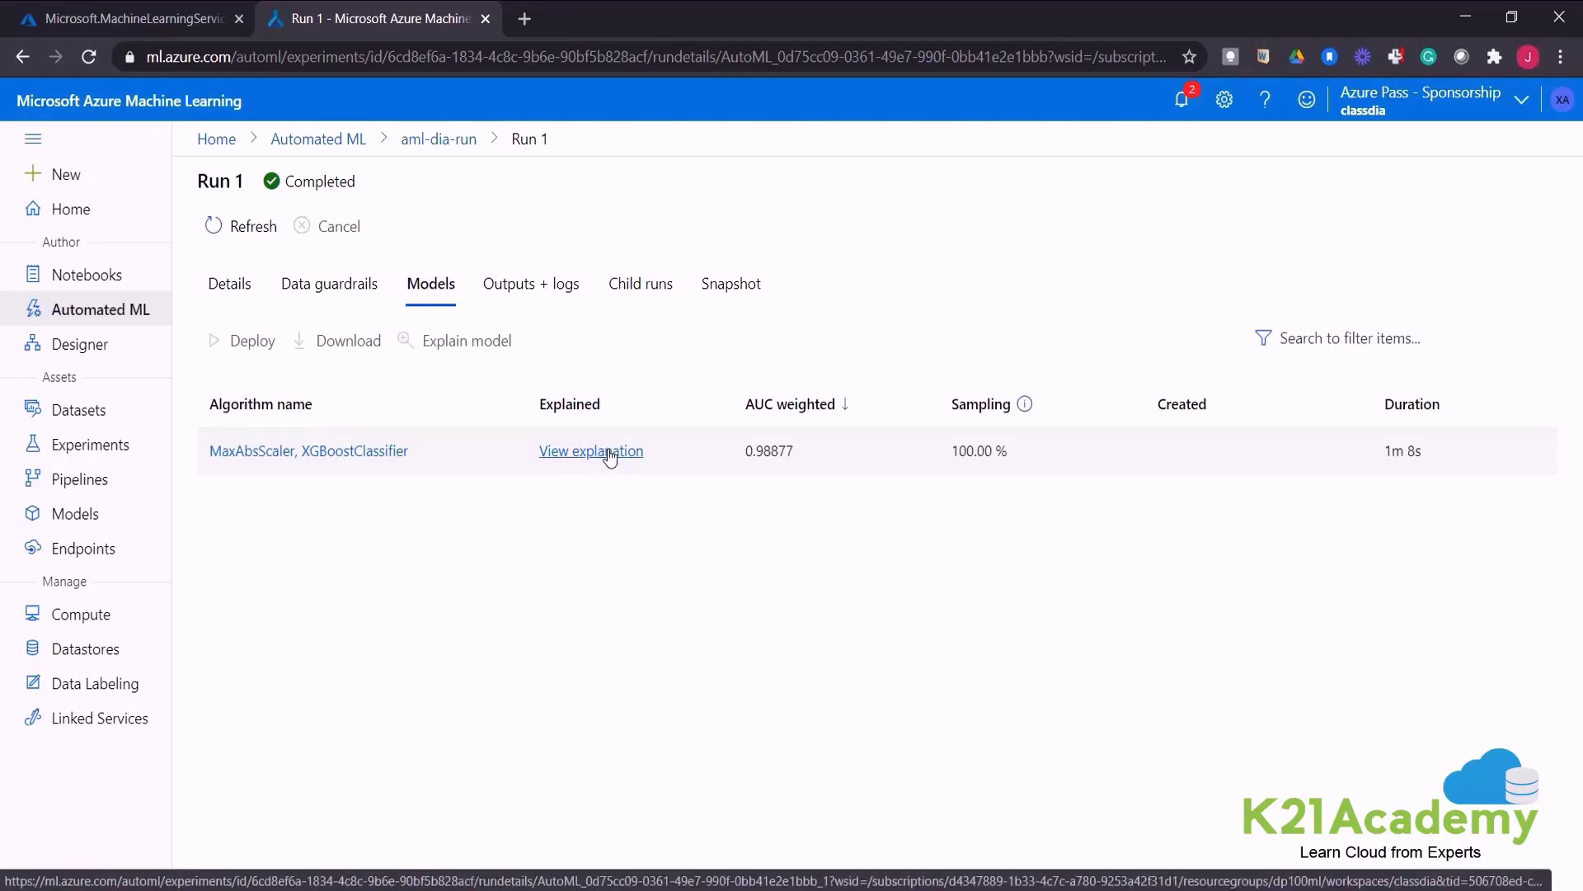
click(610, 452)
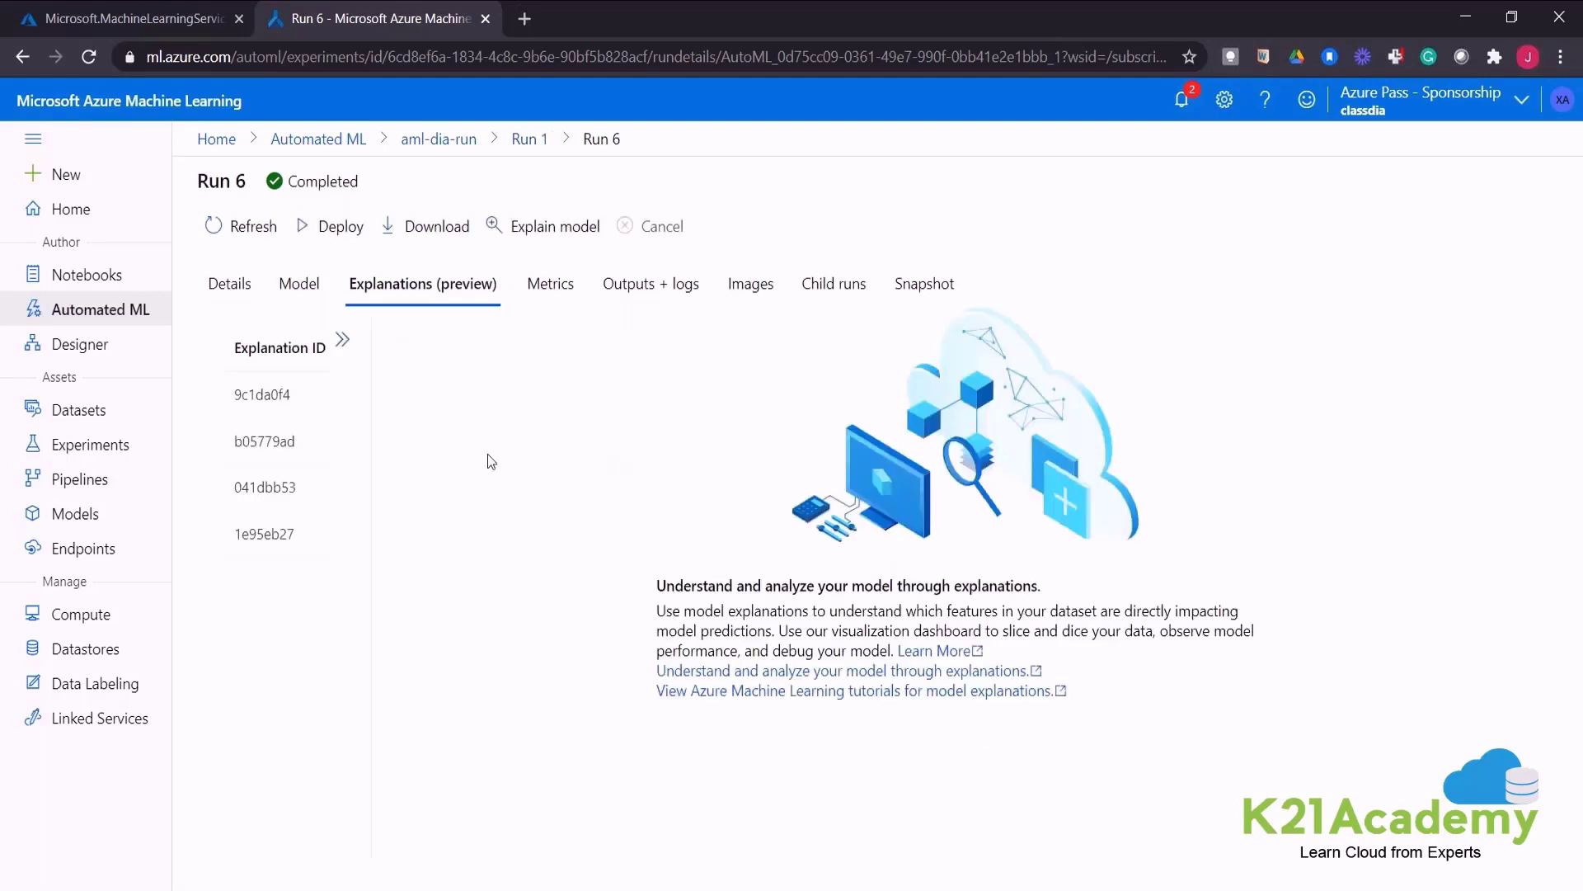
Examine the global feature importance chart of explanation 9c1da0f4, and return to the model run's details
click(258, 395)
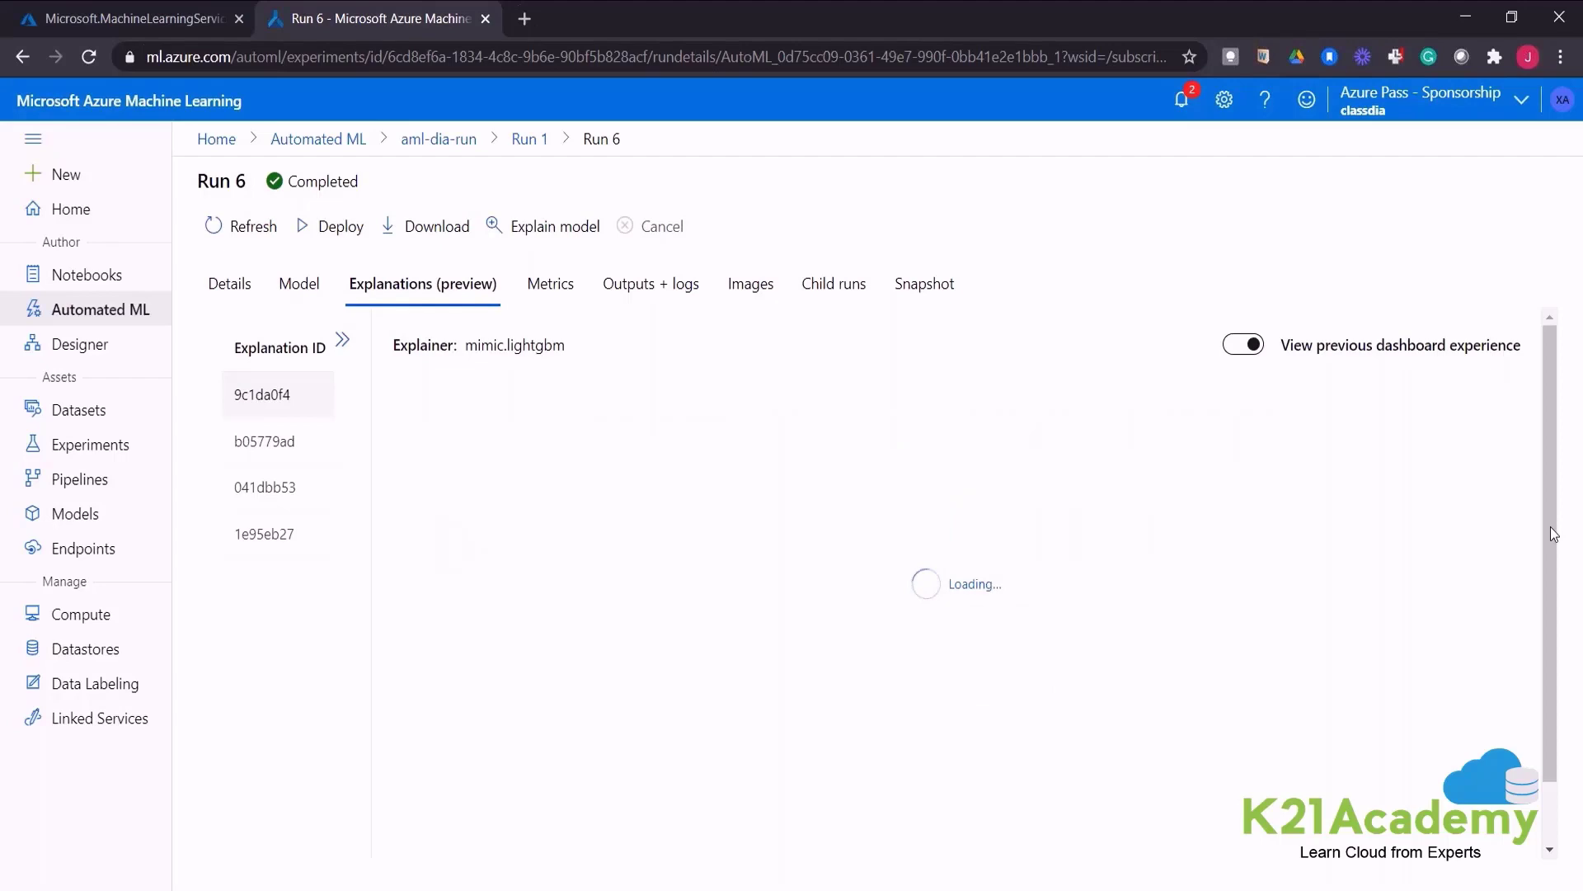
scroll(1557, 561, down, 2)
scroll(1559, 561, down, 3)
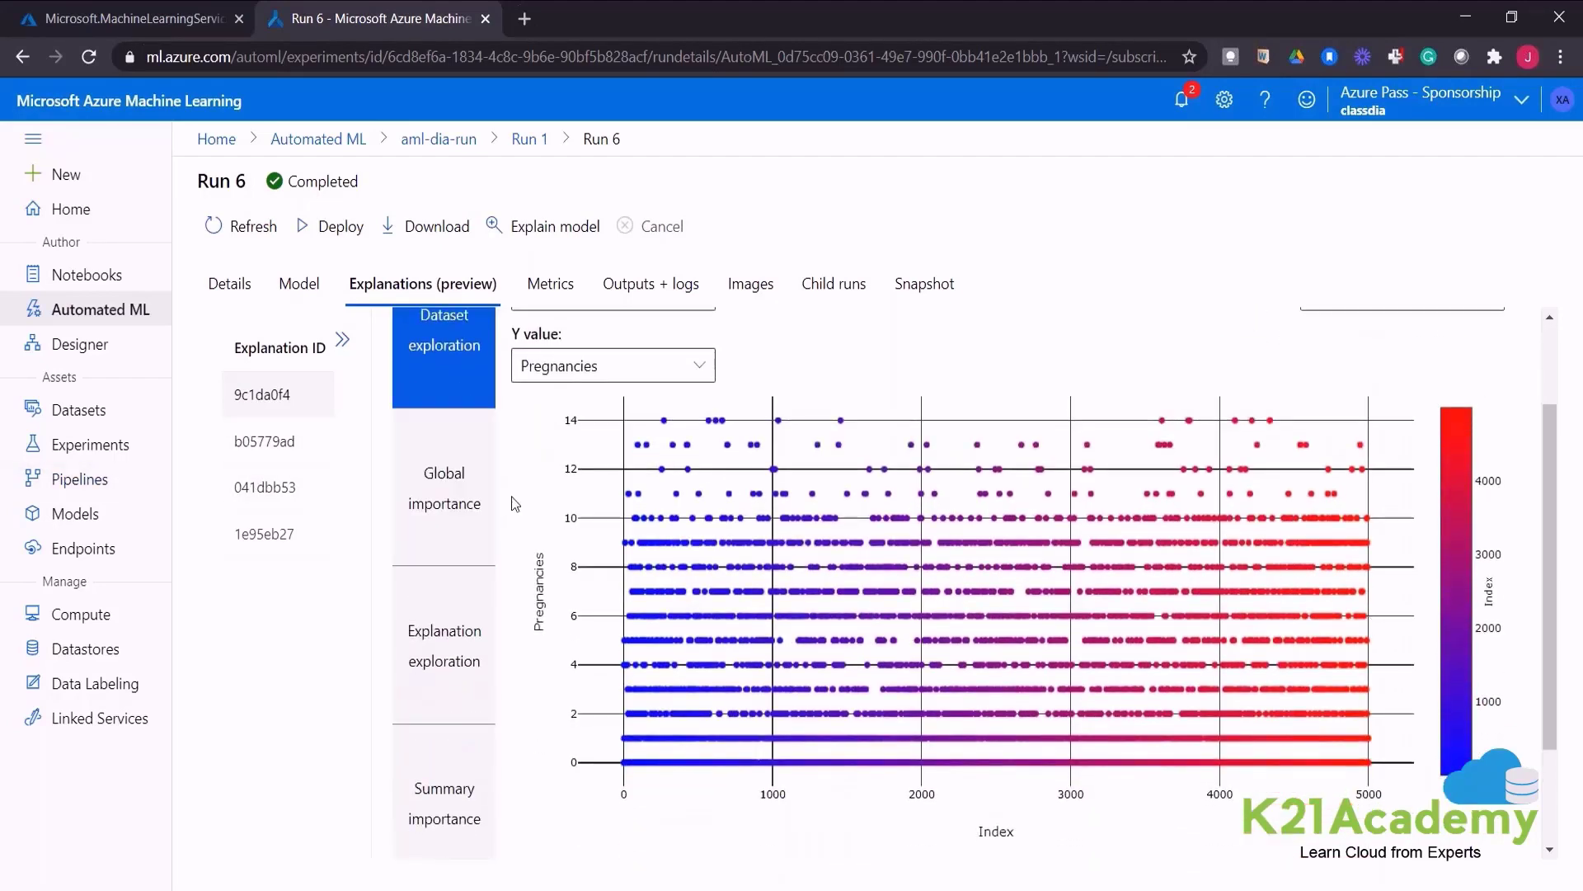
click(434, 492)
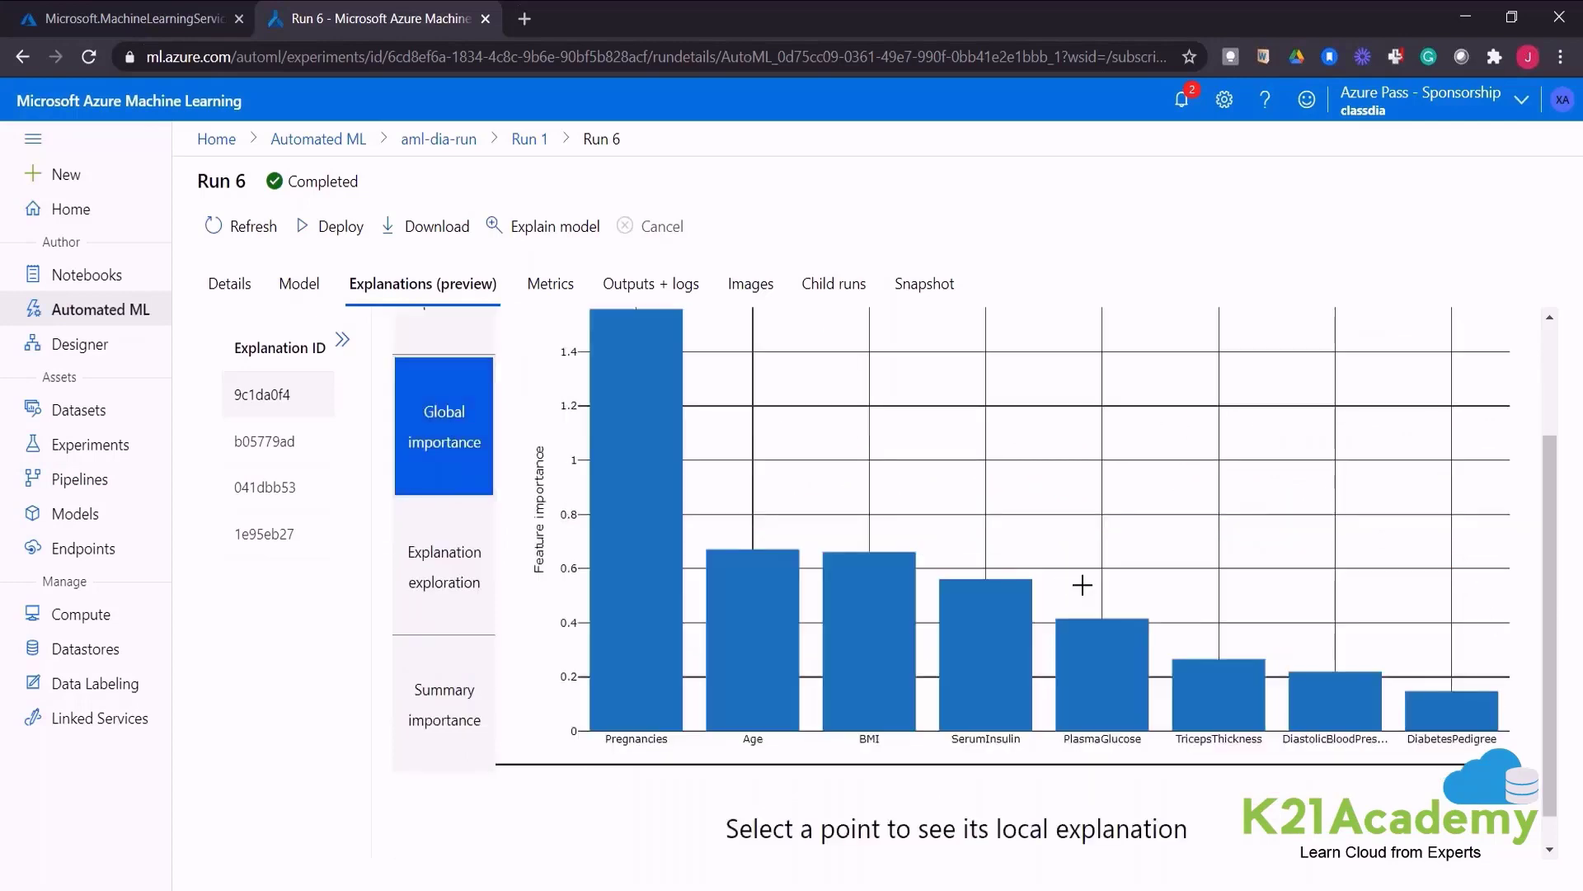
drag(1553, 620, 1553, 571)
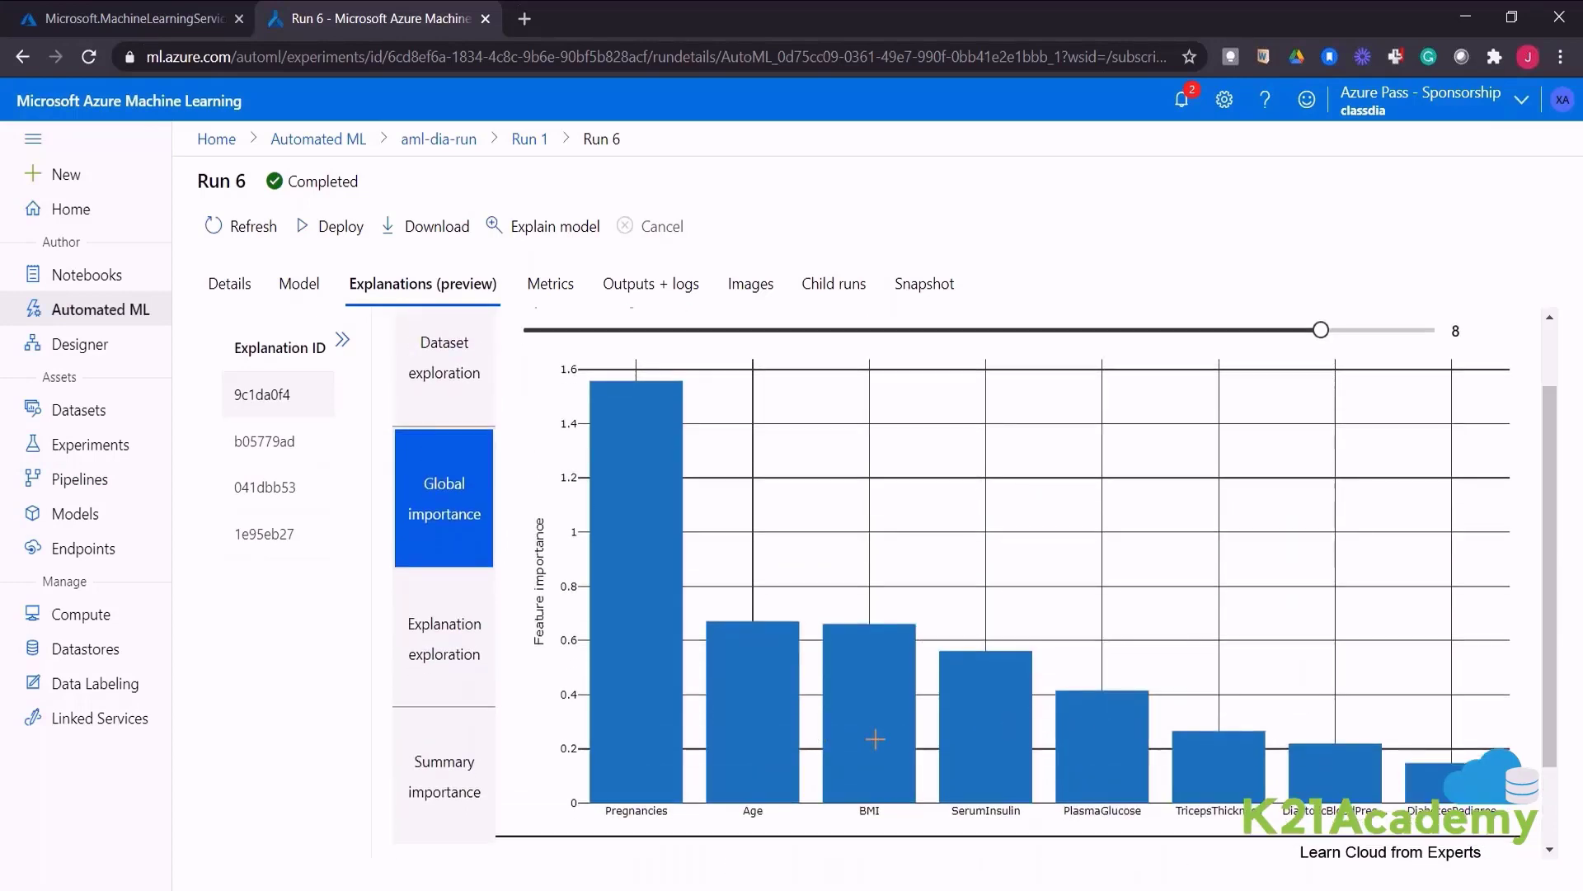
mouse_move(1124, 749)
mouse_move(608, 665)
mouse_move(618, 452)
click(238, 295)
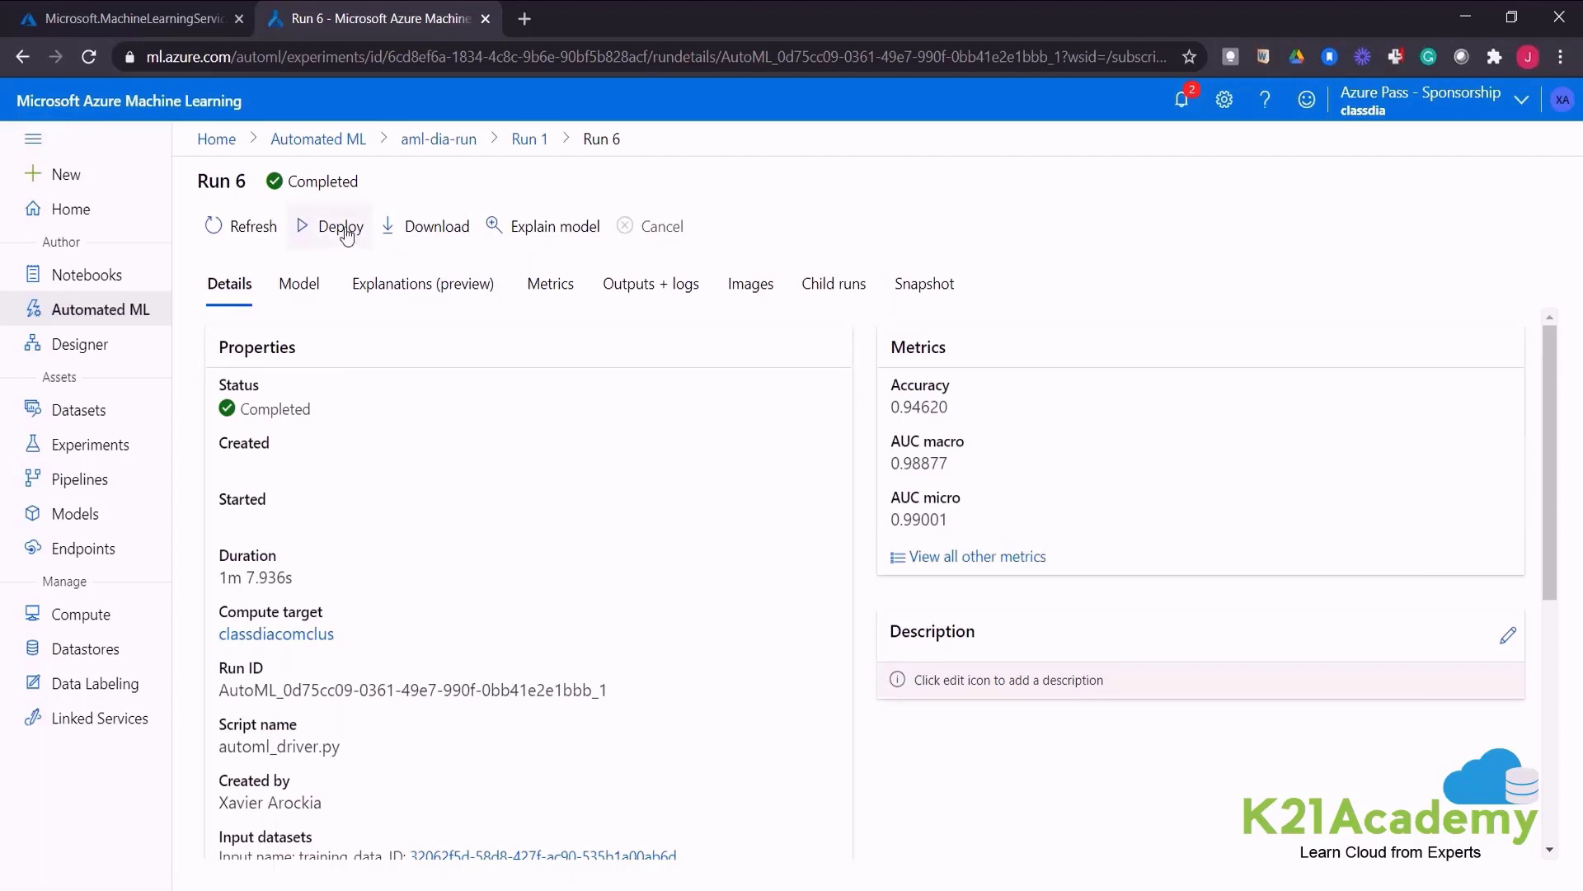
Start deploying the Run 6 model and name the deployment auto-predict-diab
click(345, 233)
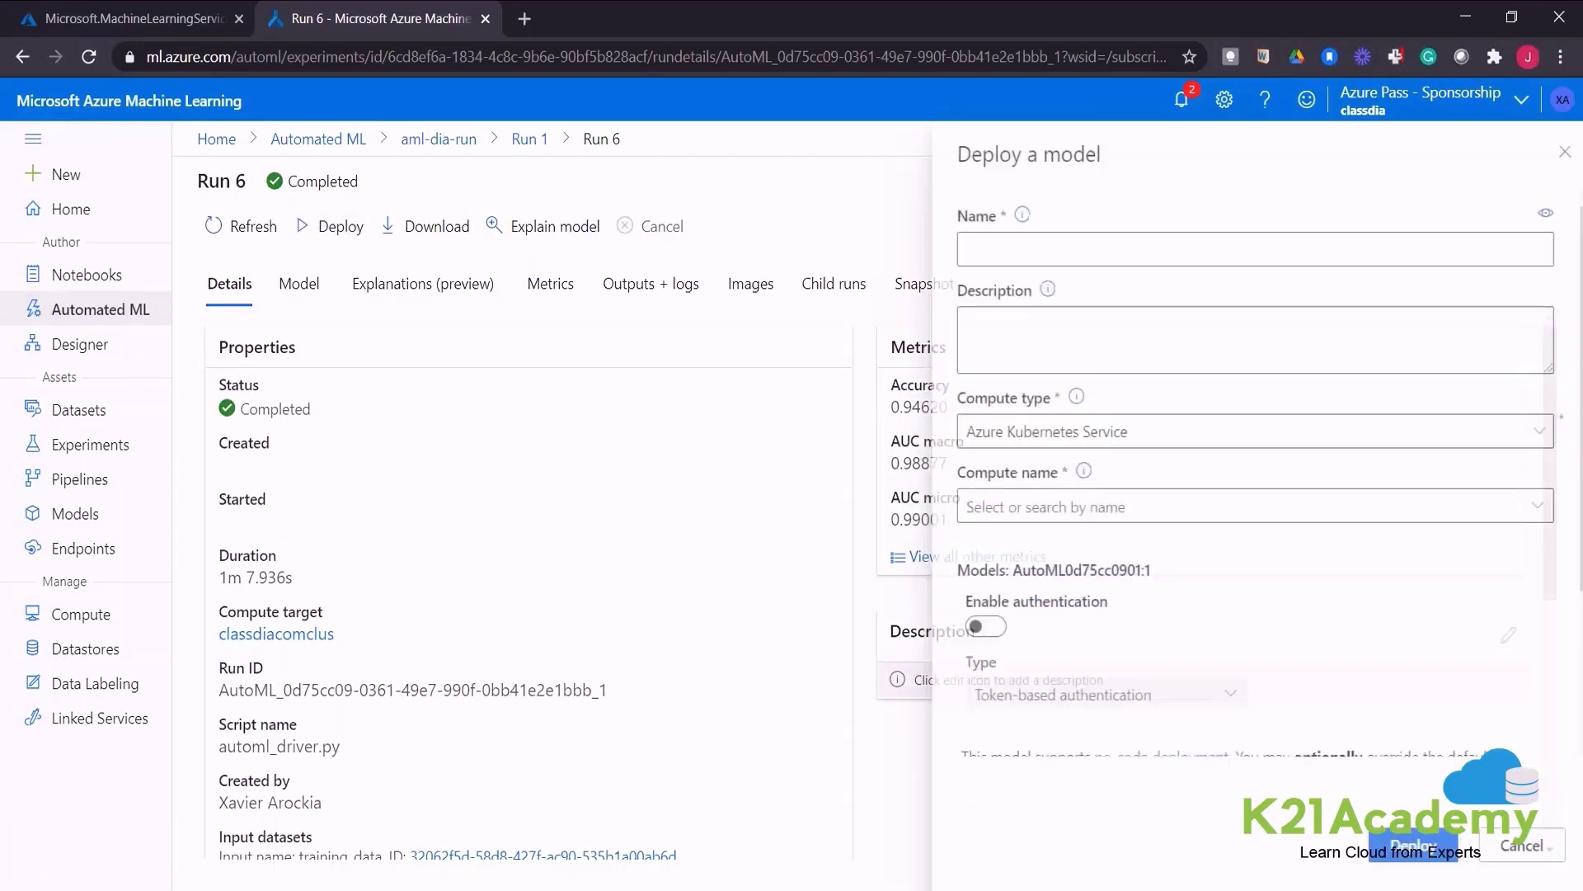
click(1201, 247)
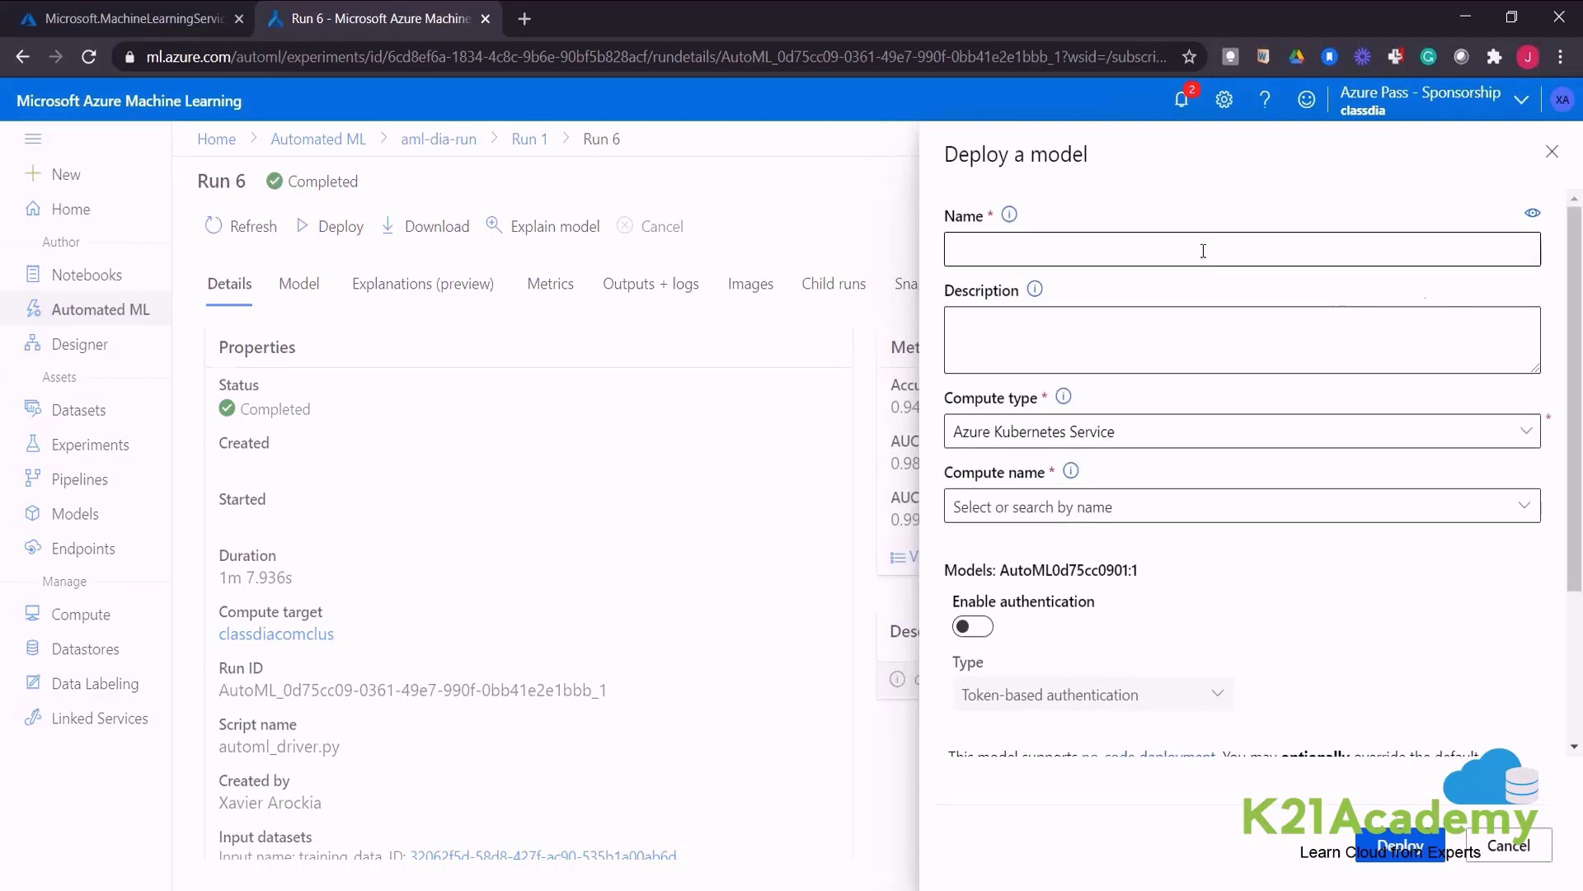
text(au)
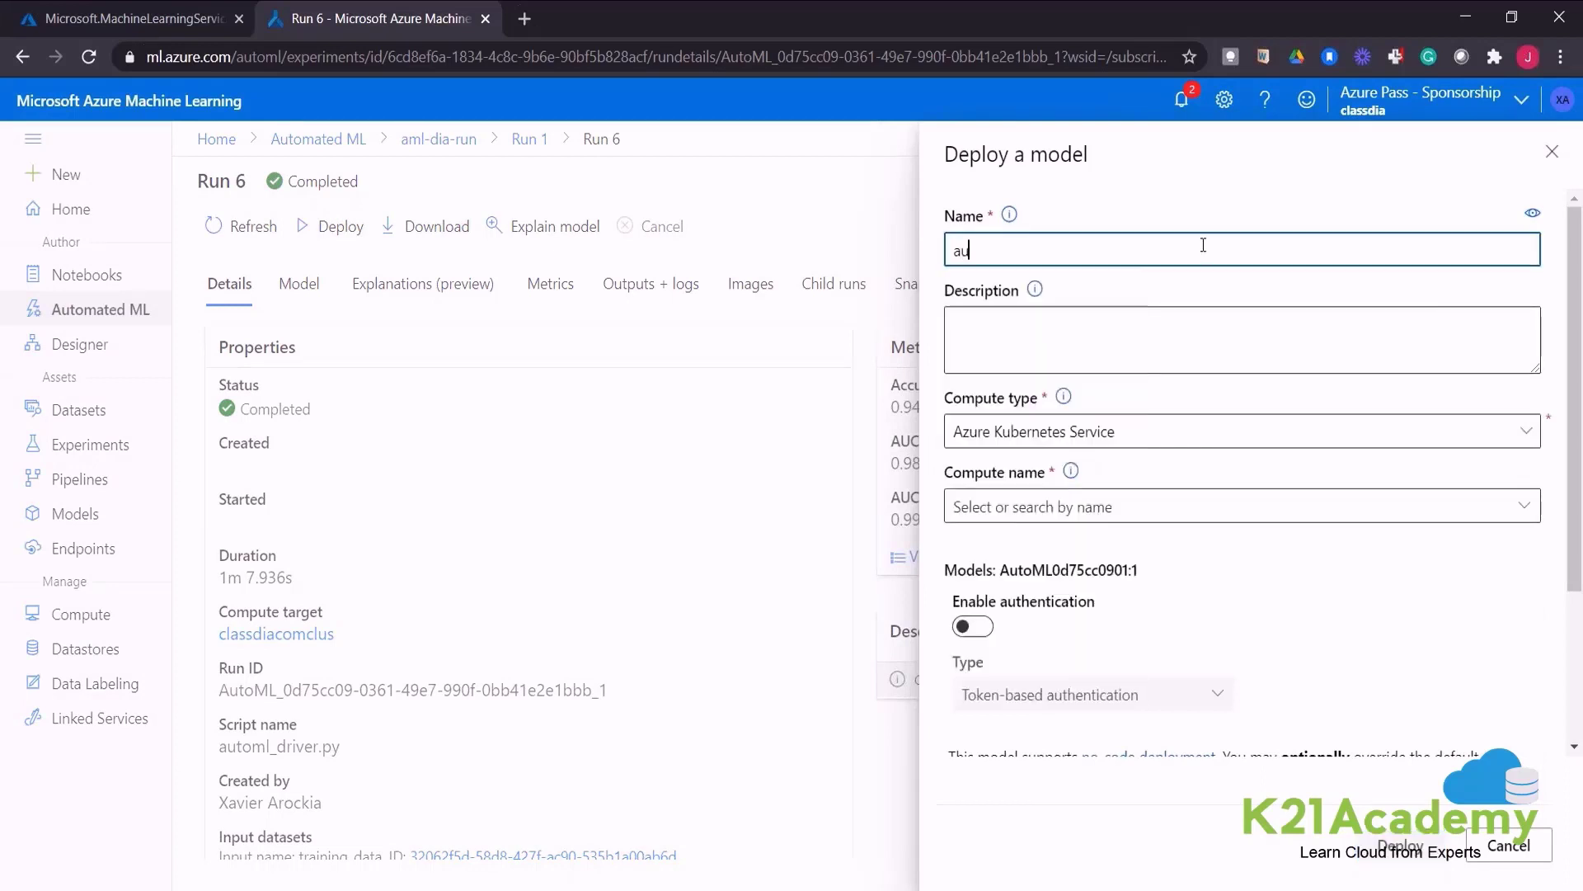
text(to-predict-)
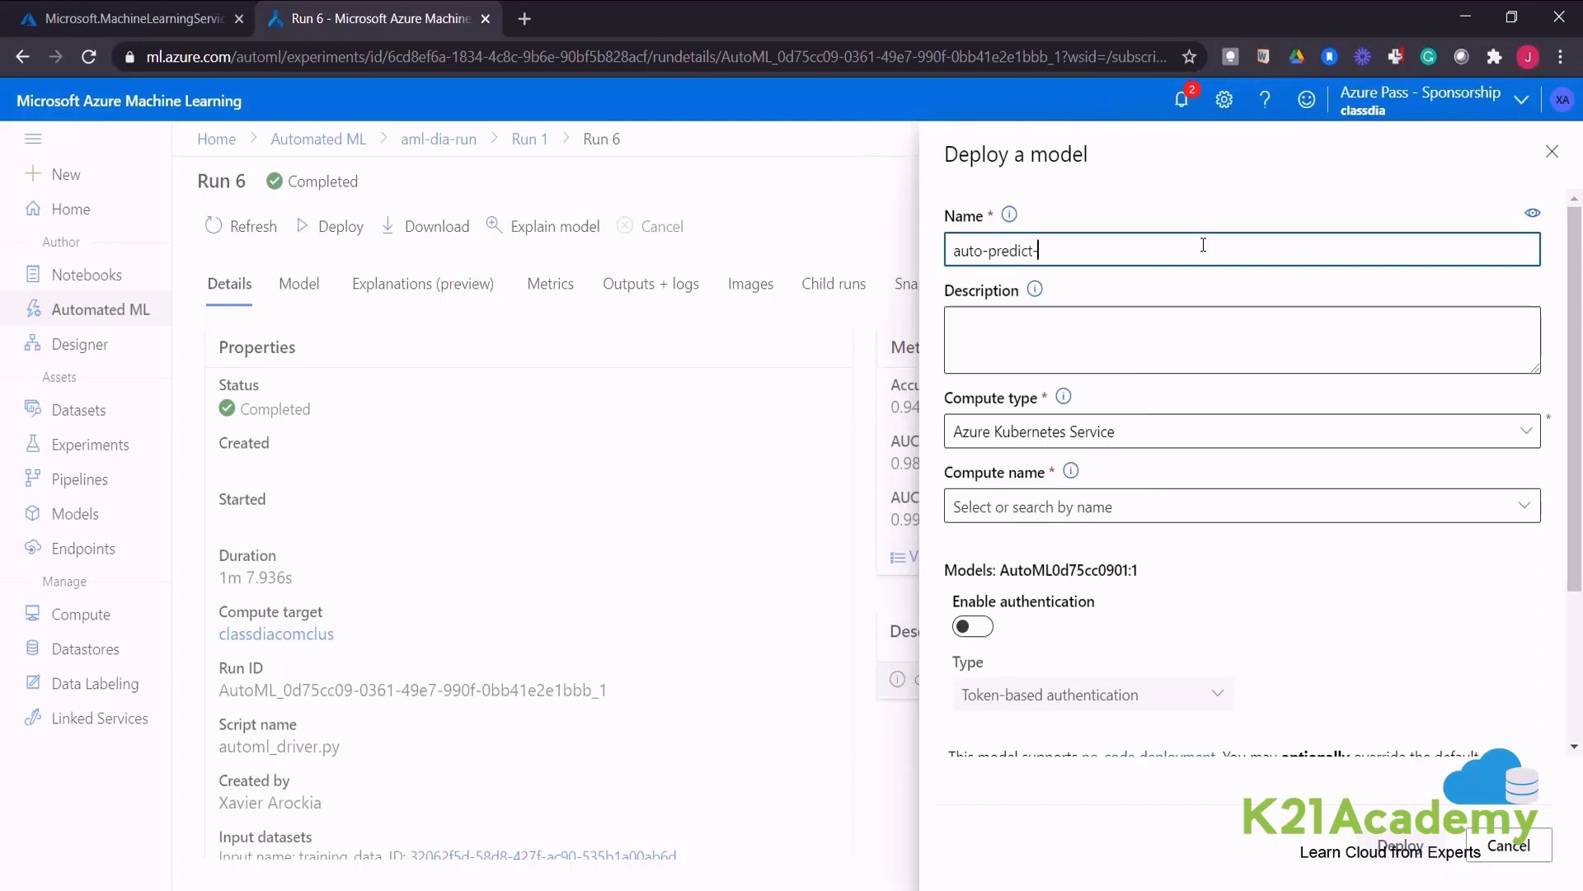
text(diab)
key(Tab)
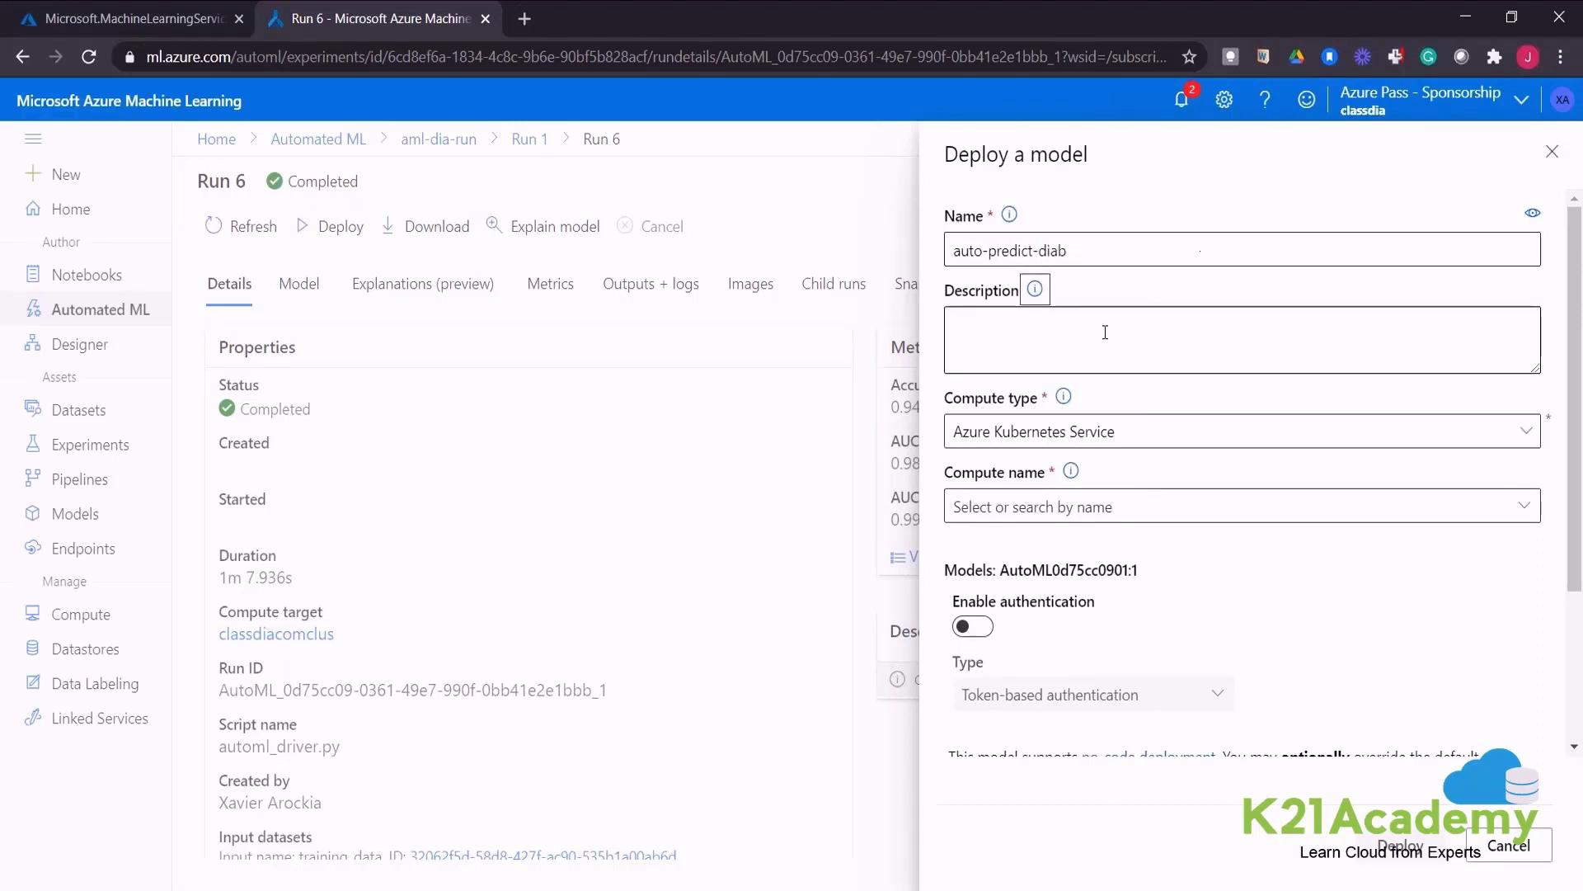
Set the deployment's compute type to Azure Container Instance and enable authentication
click(1151, 434)
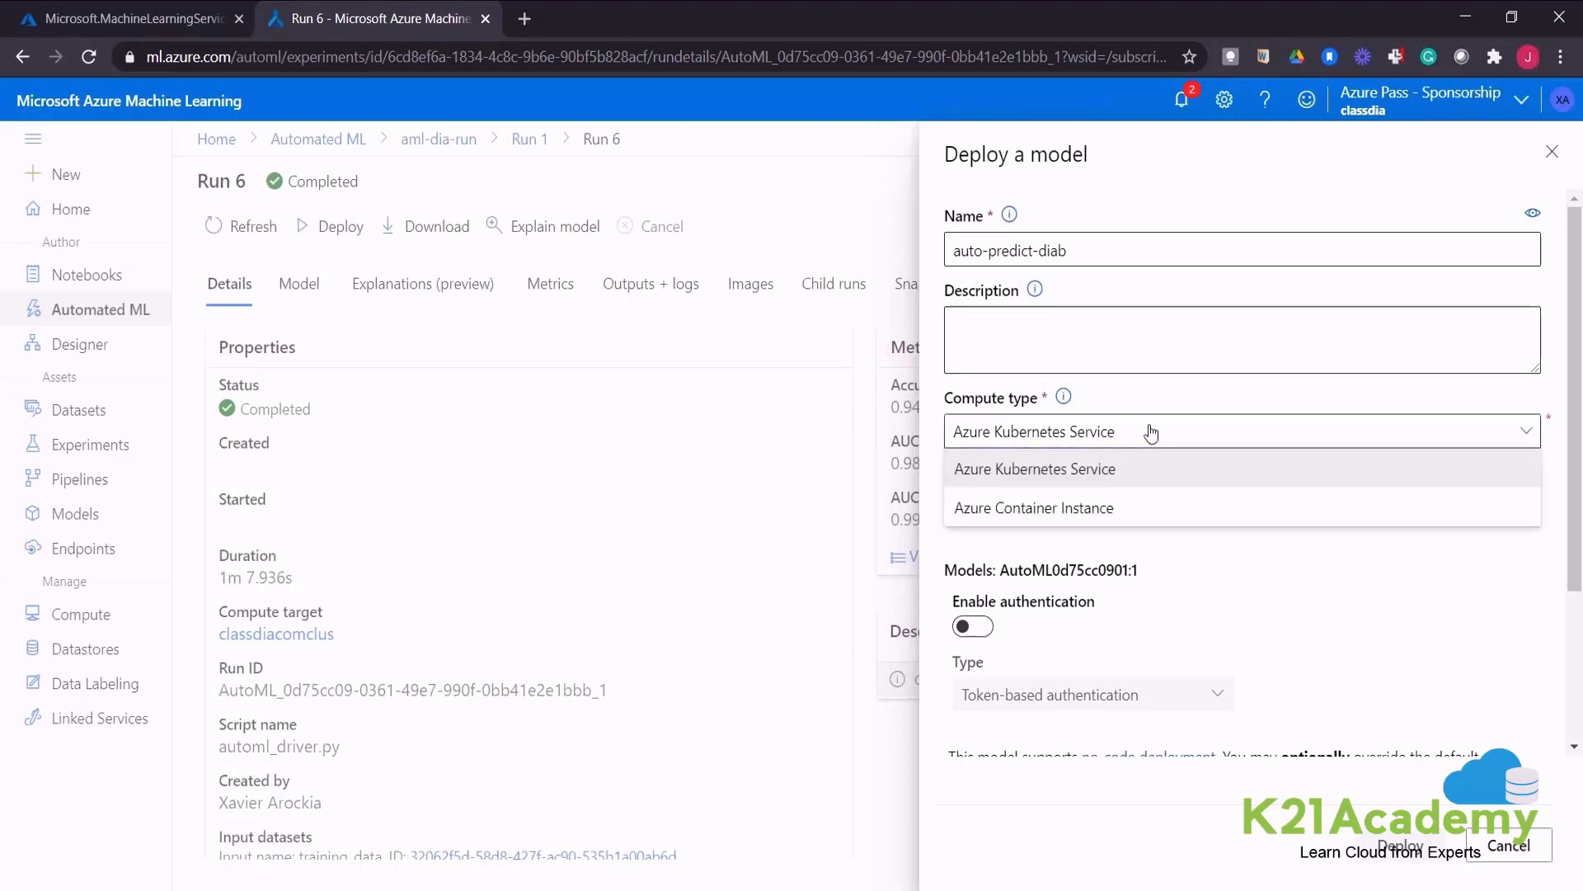
click(1110, 509)
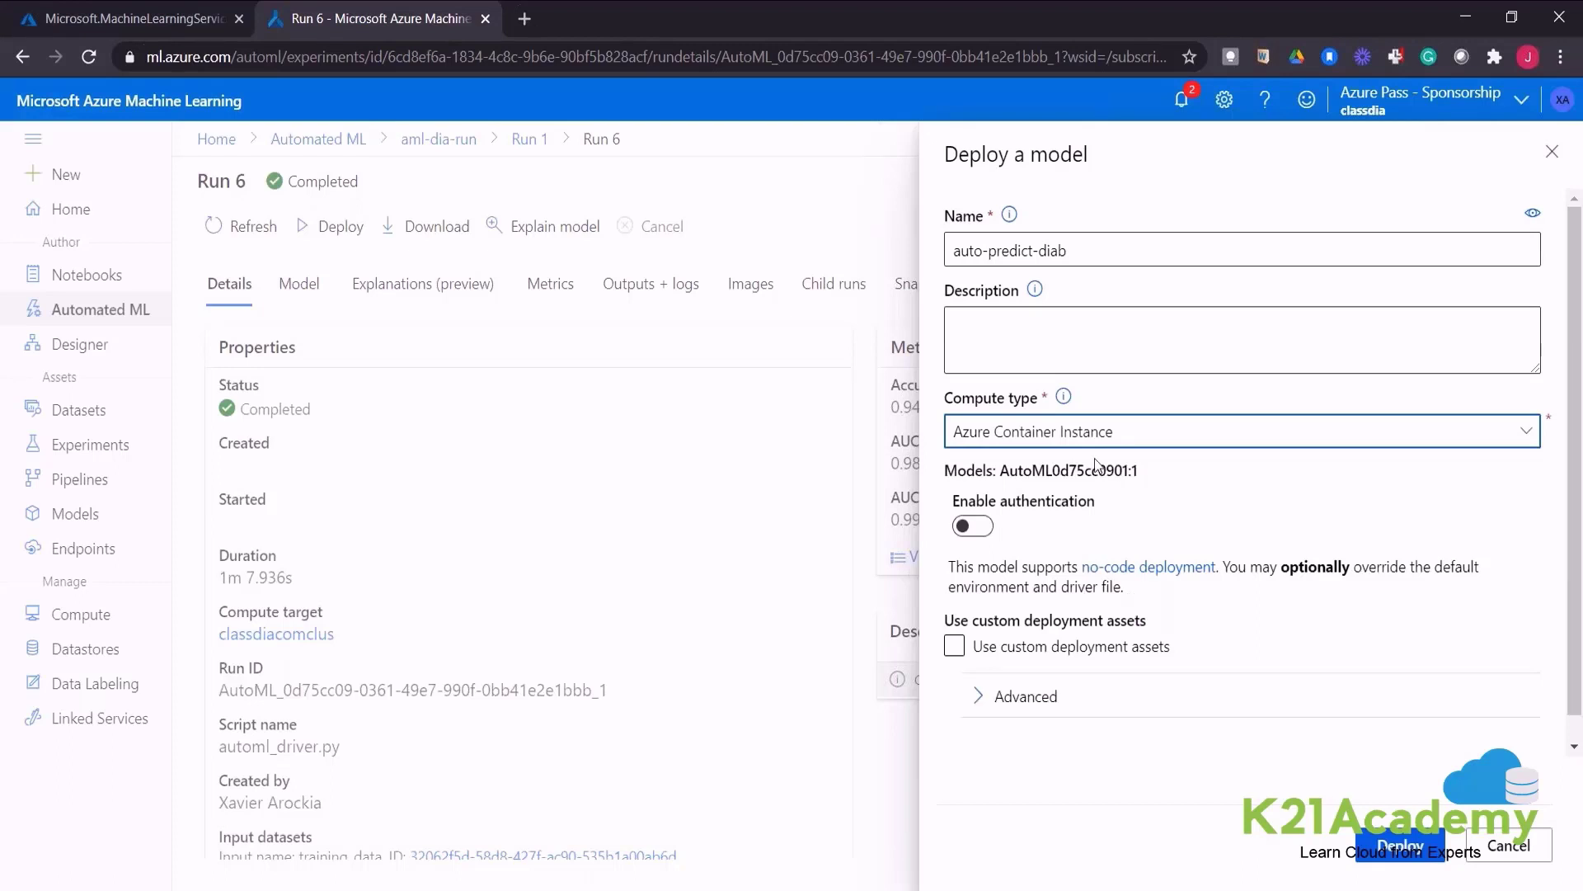
click(1161, 658)
click(1161, 662)
click(973, 525)
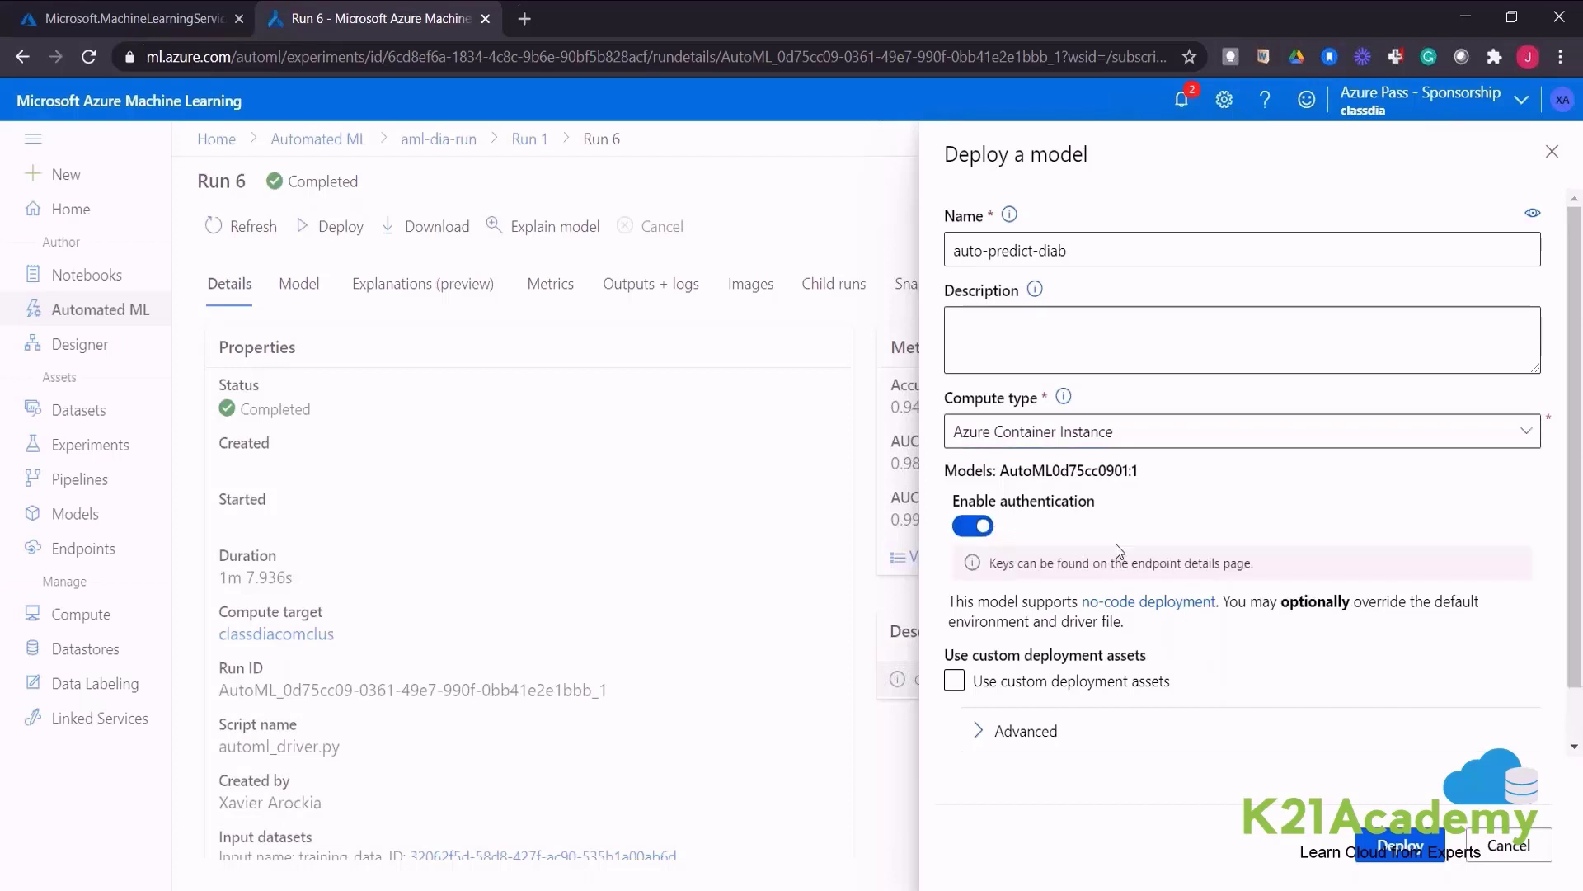
Review the advanced deployment settings, leave them at their defaults, and deploy the model
scroll(1209, 537, down, 2)
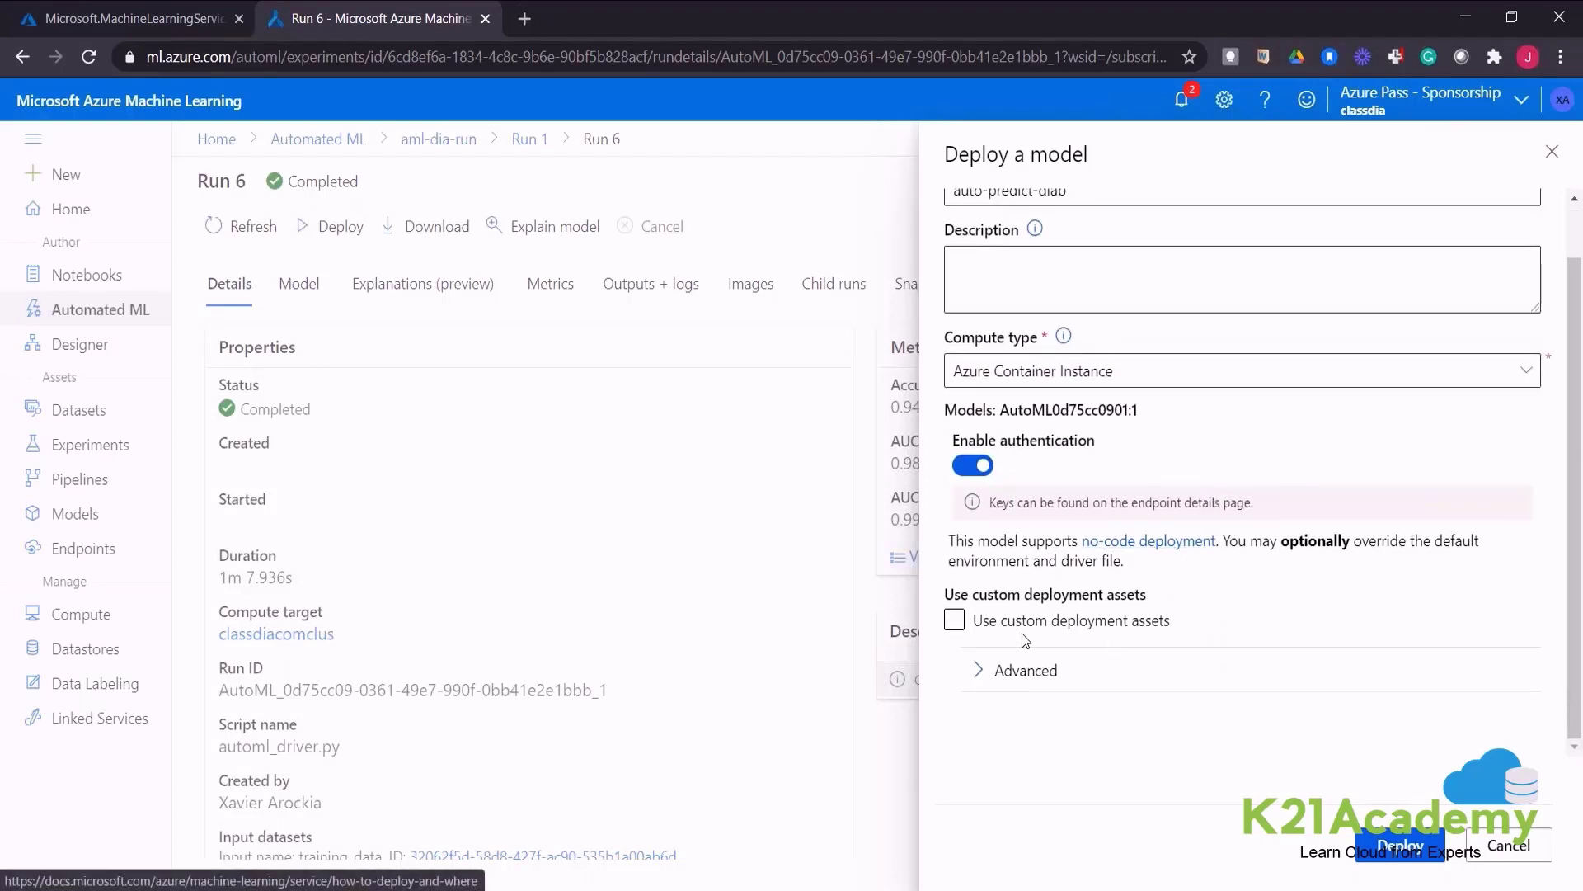
click(980, 671)
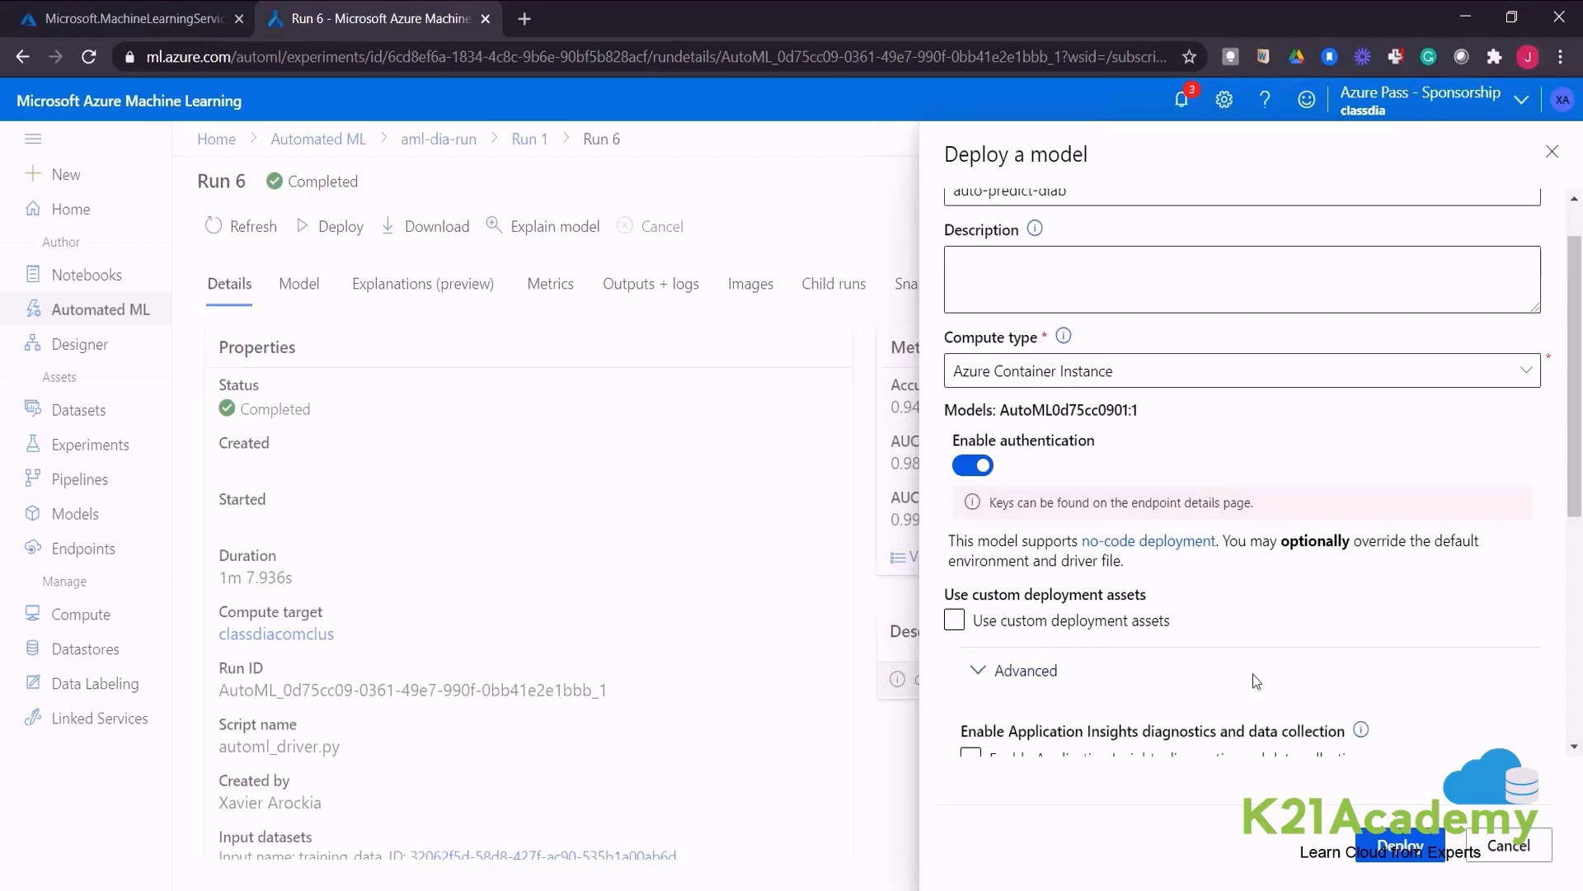
scroll(1283, 622, down, 5)
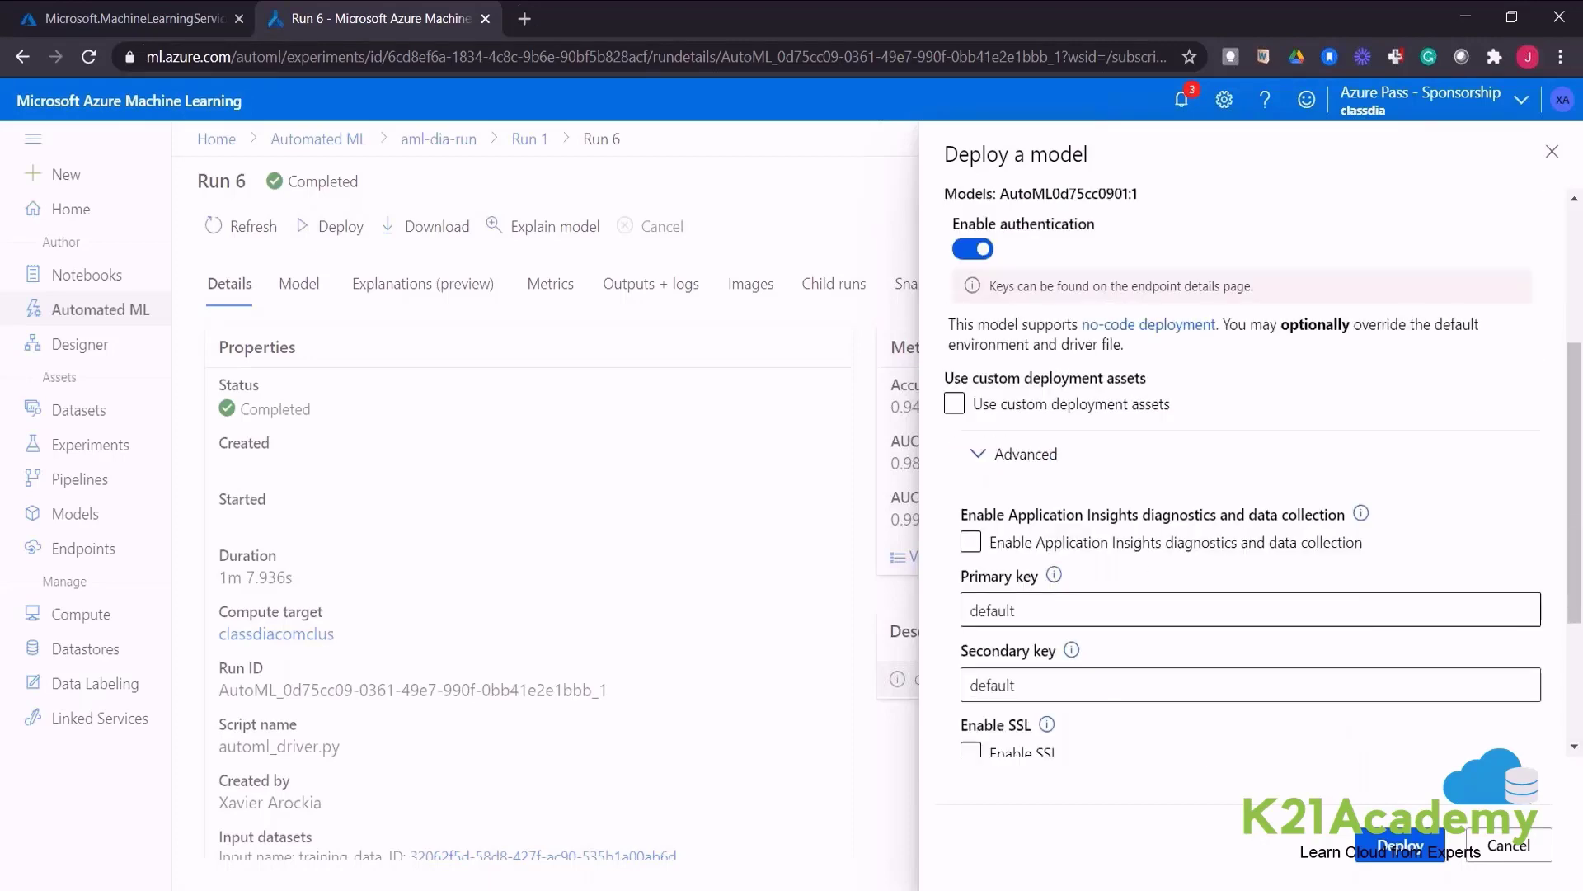
scroll(1184, 630, up, 6)
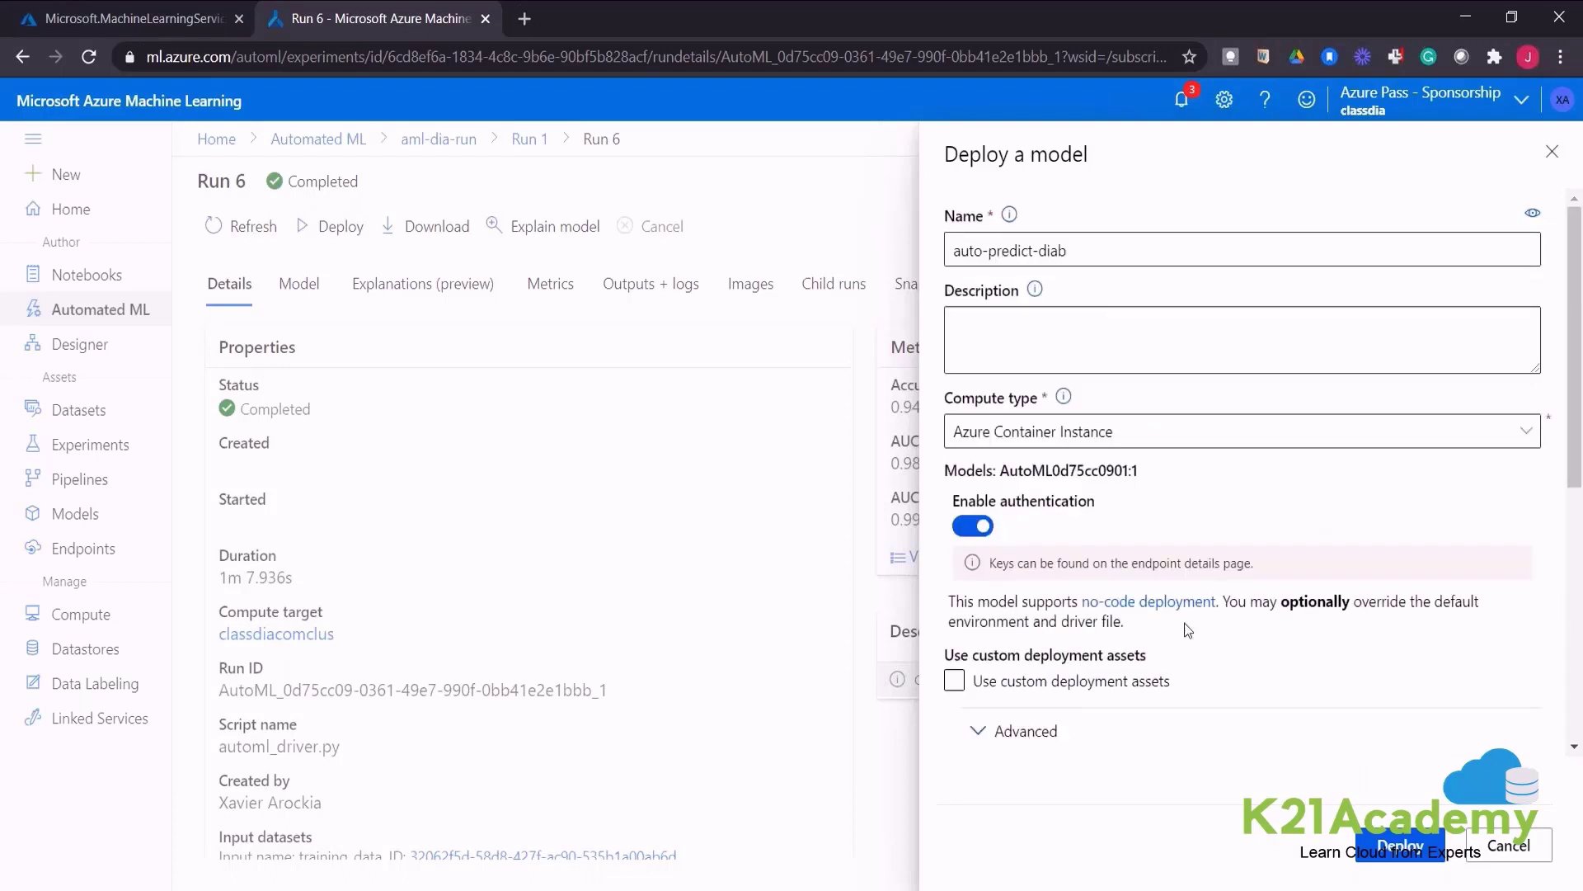
click(1409, 852)
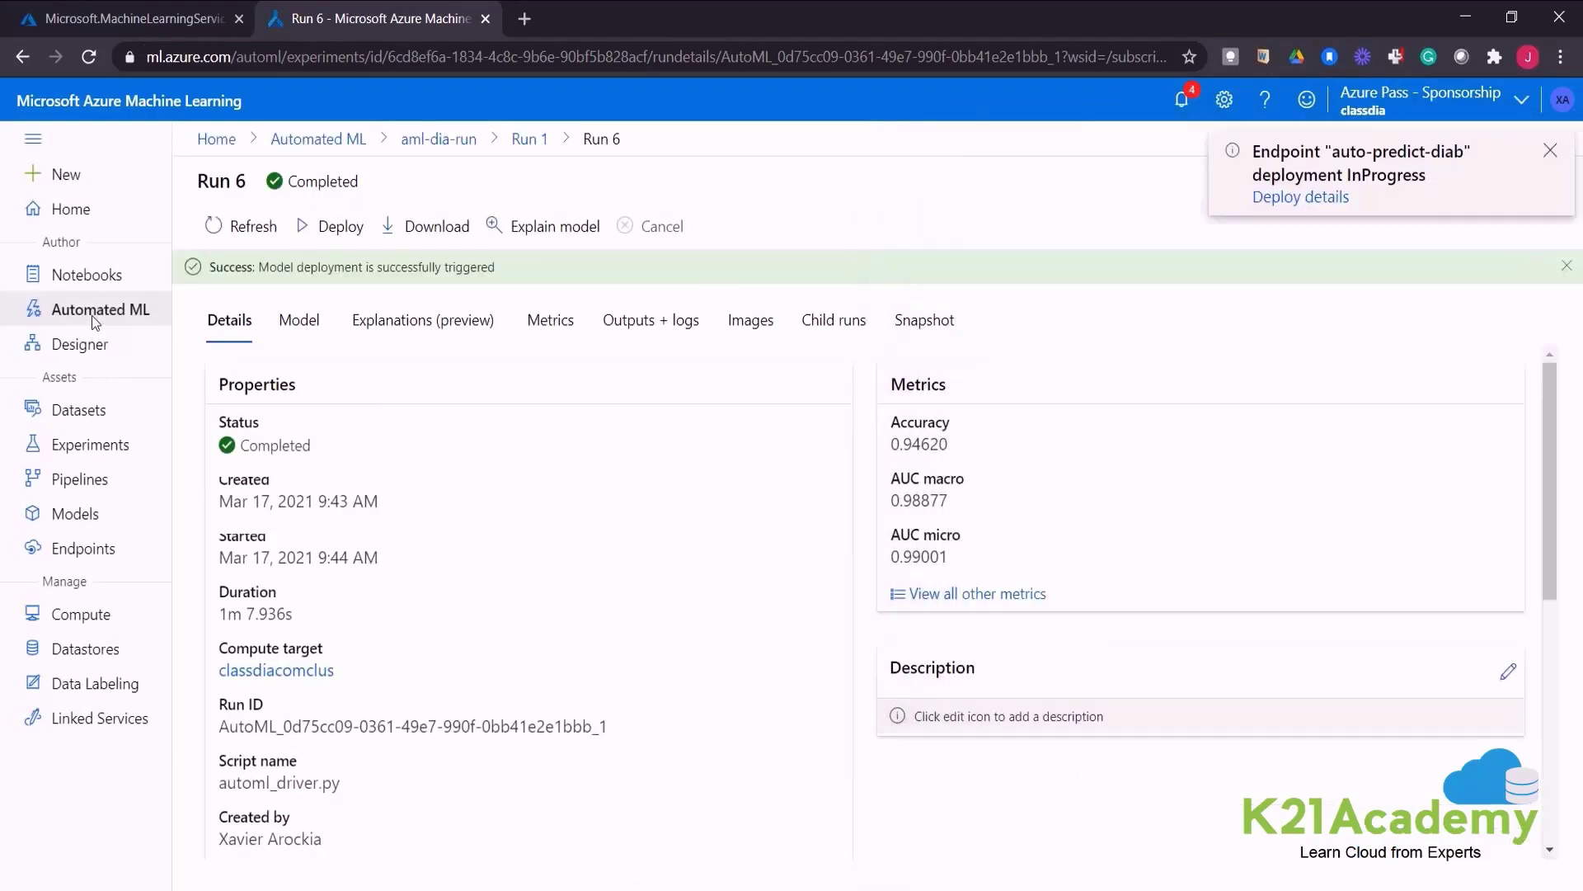
Look over the recent Automated ML runs, and open the details of the auto-predict-diab real-time endpoint
click(92, 315)
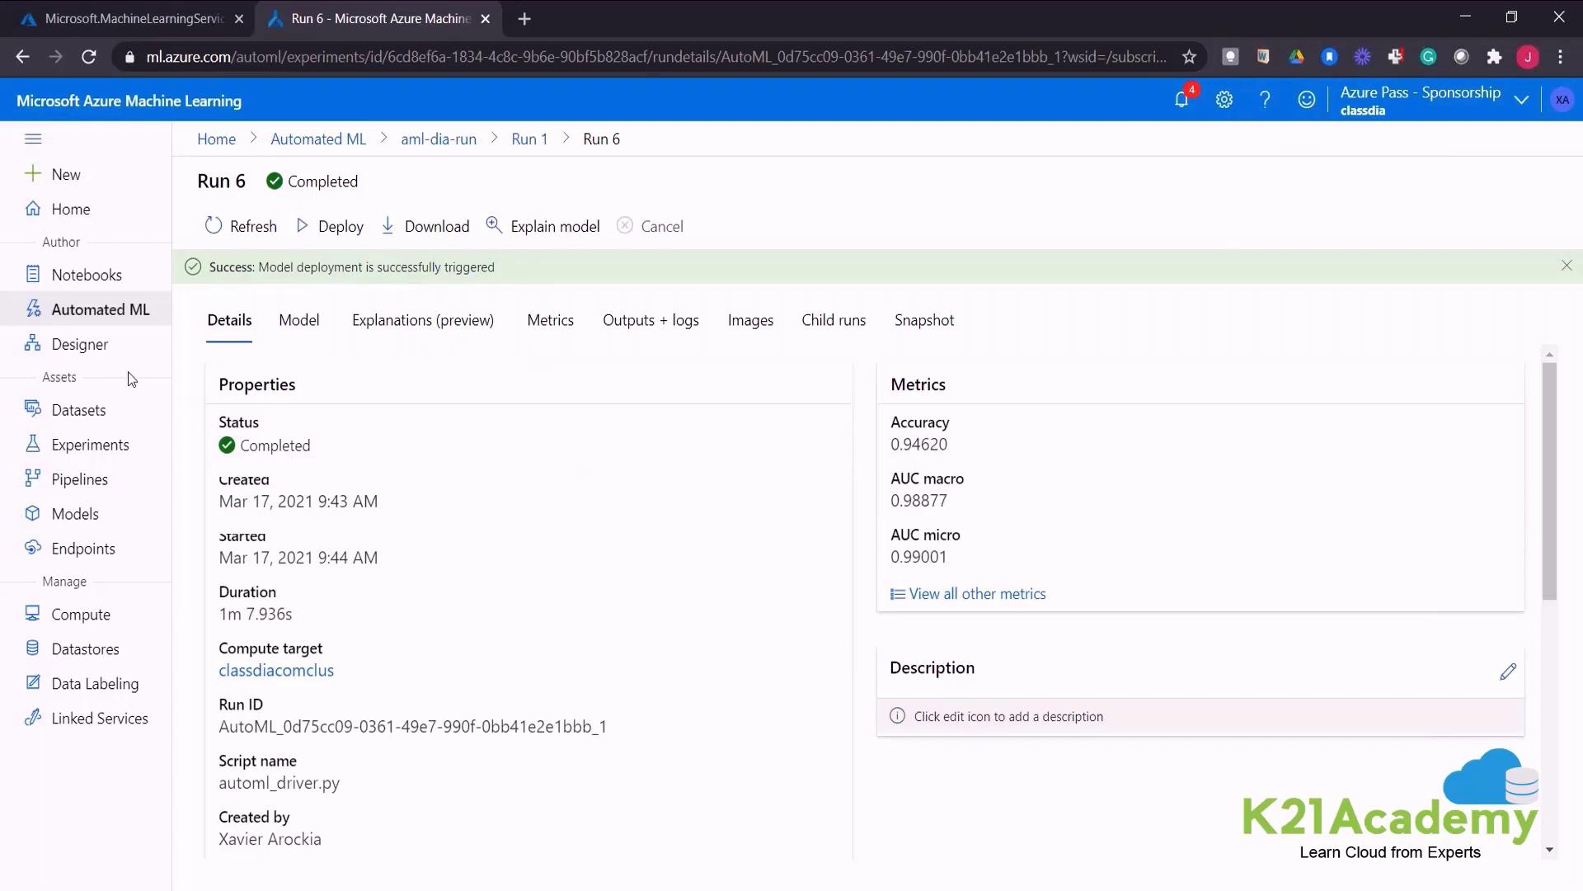
click(102, 319)
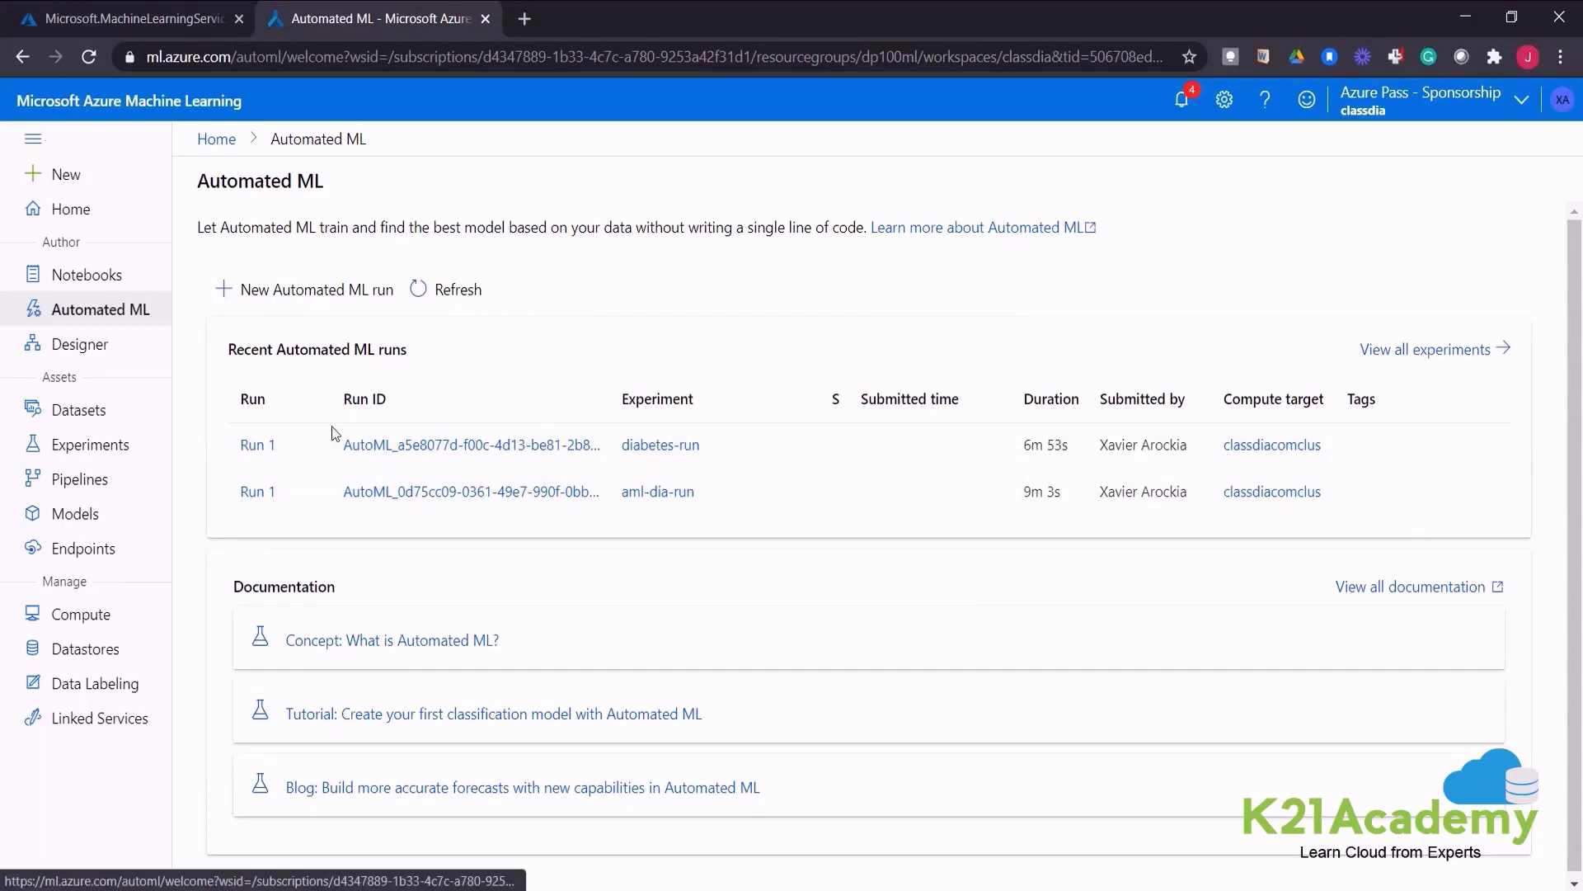
click(79, 560)
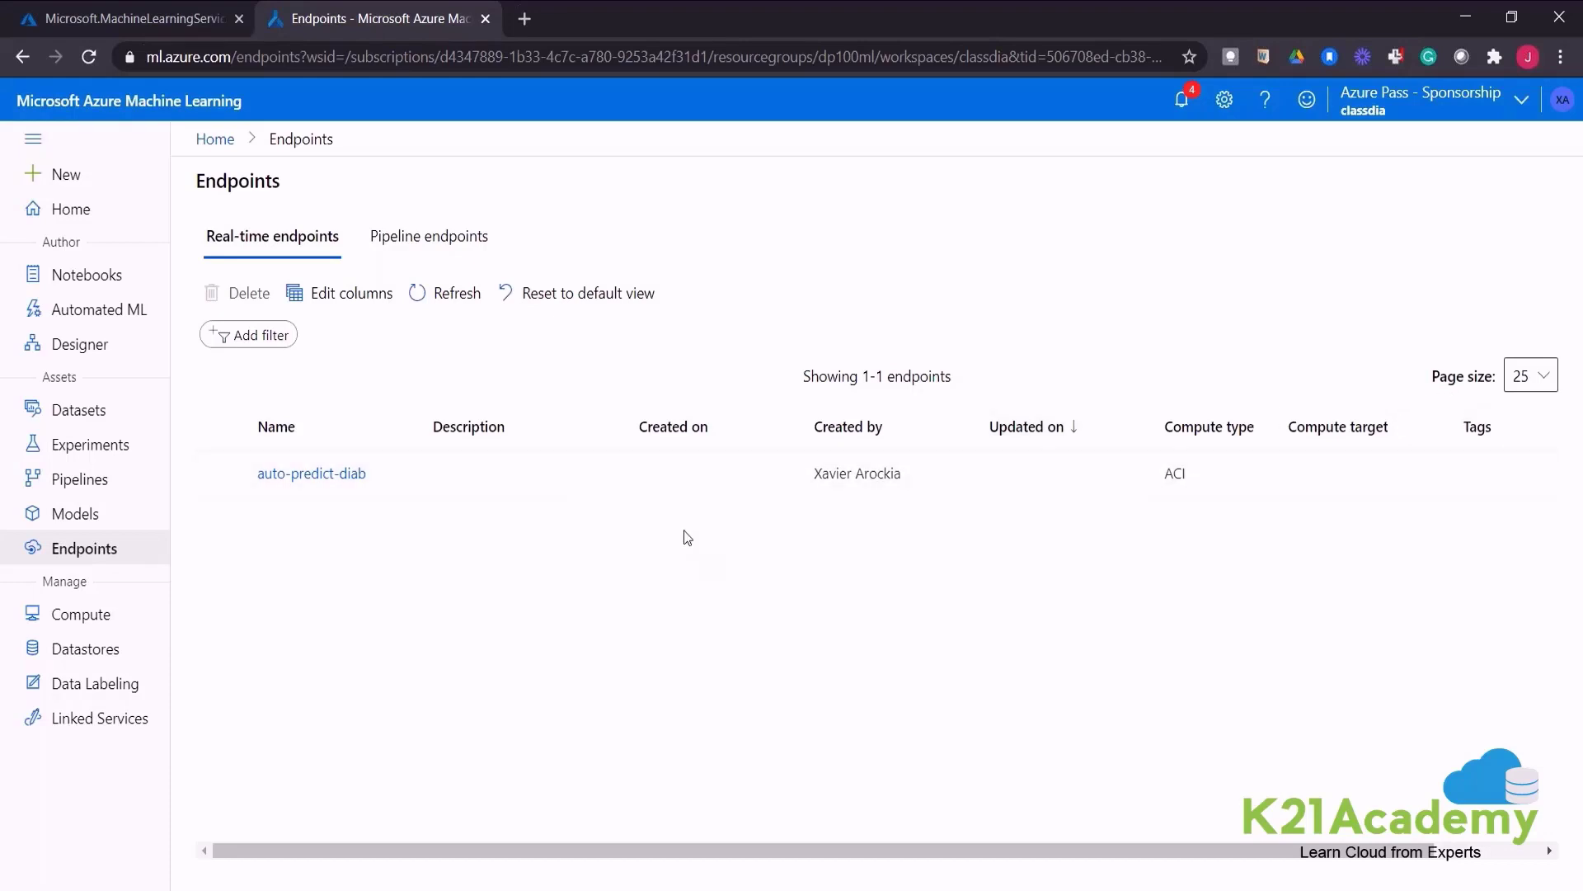
click(277, 477)
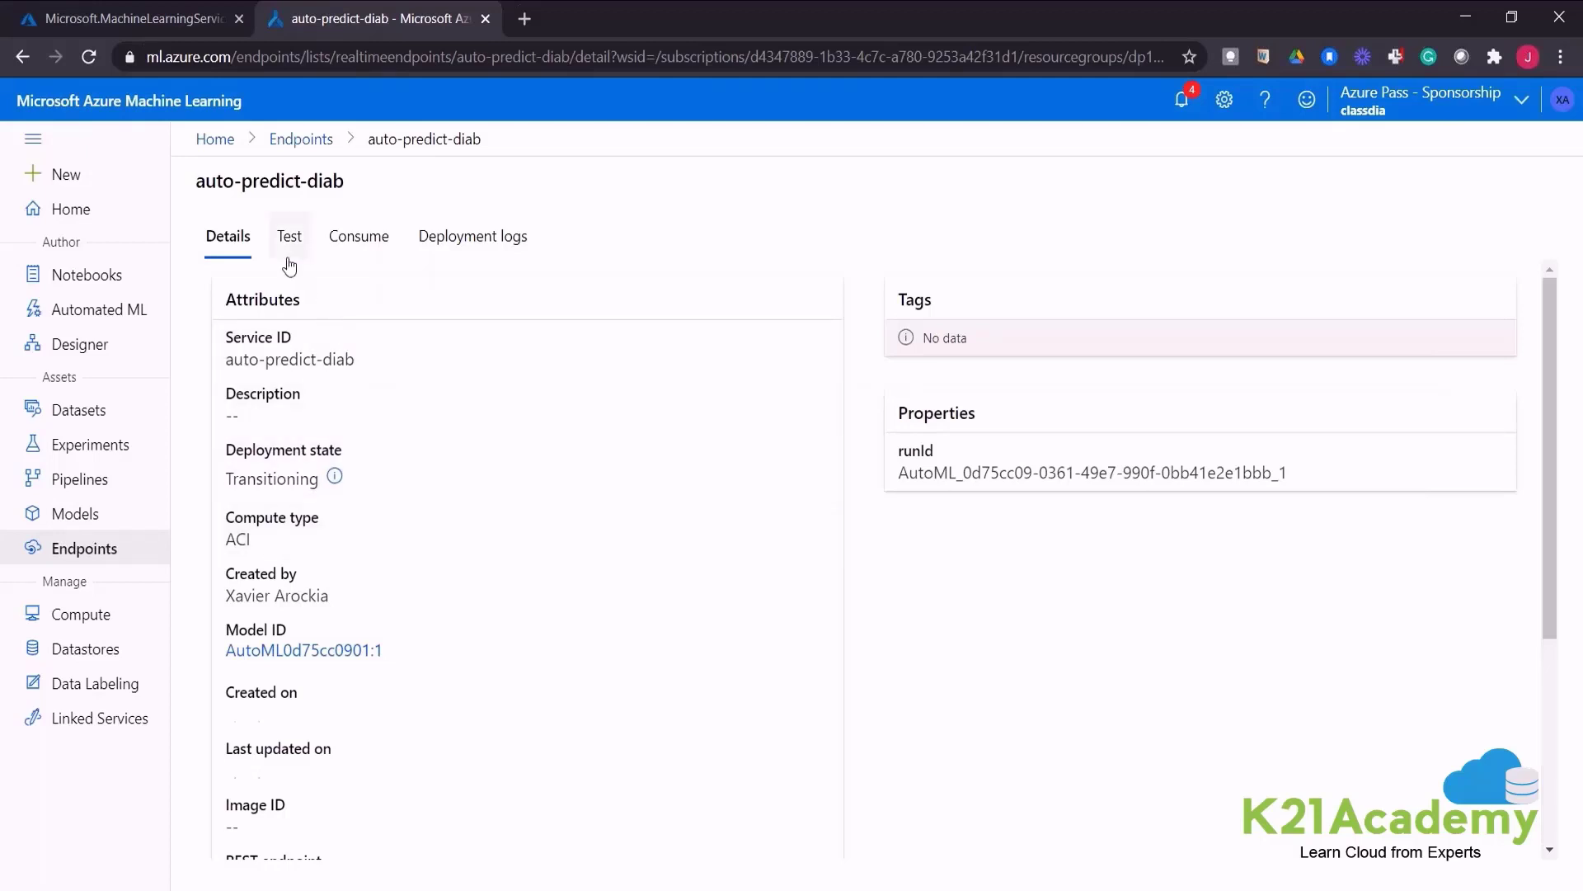
Check the auto-predict-diab endpoint's consumption info, details and test page, and refresh the list of real-time endpoints
click(362, 241)
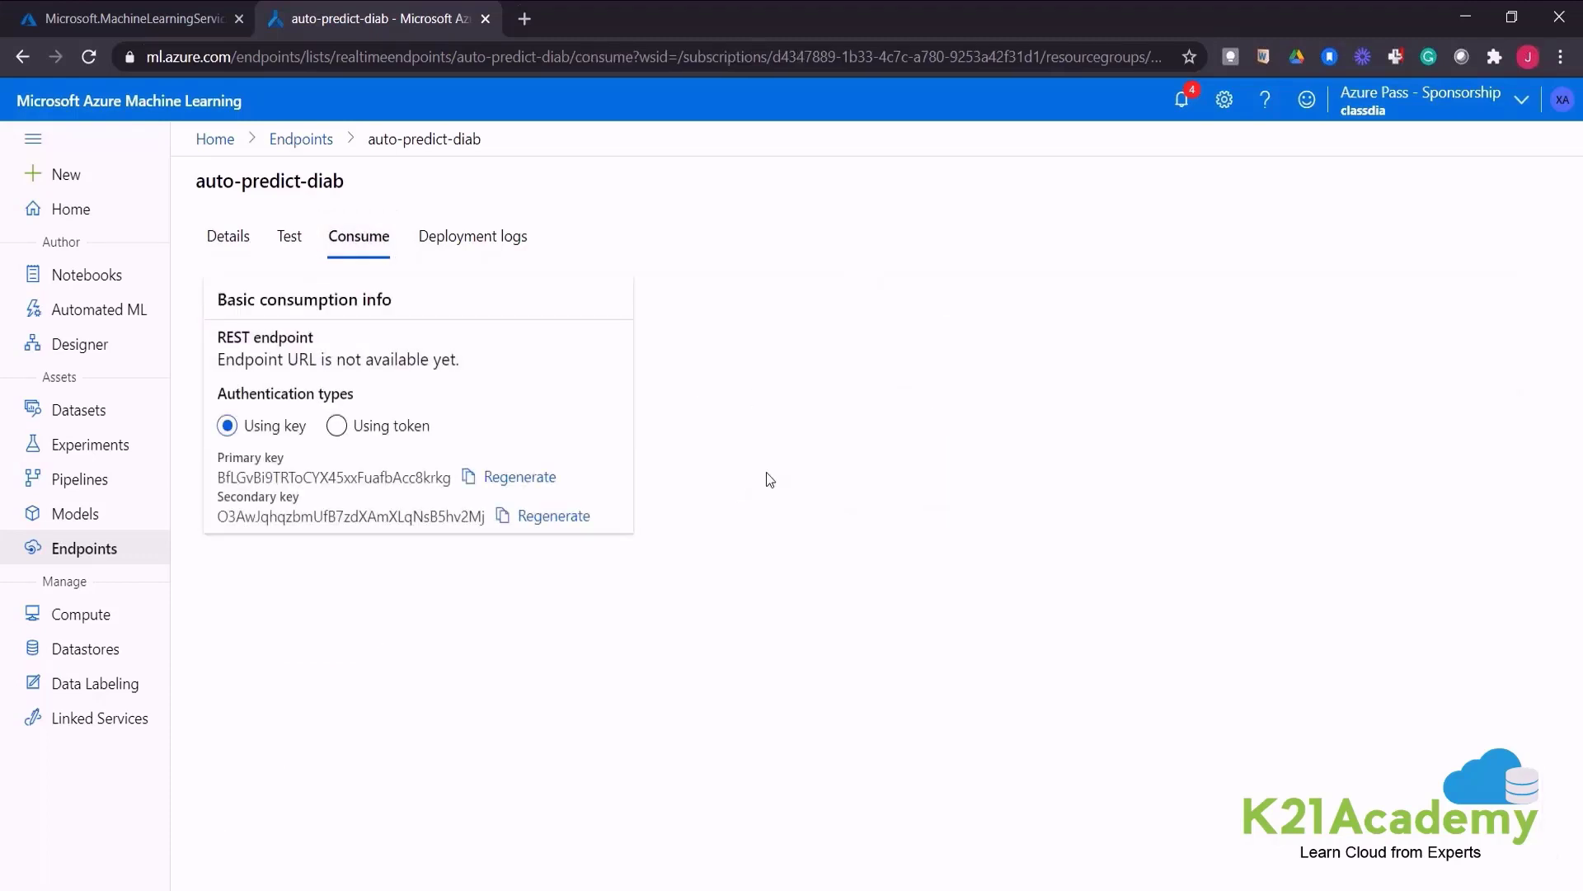
click(228, 236)
click(287, 237)
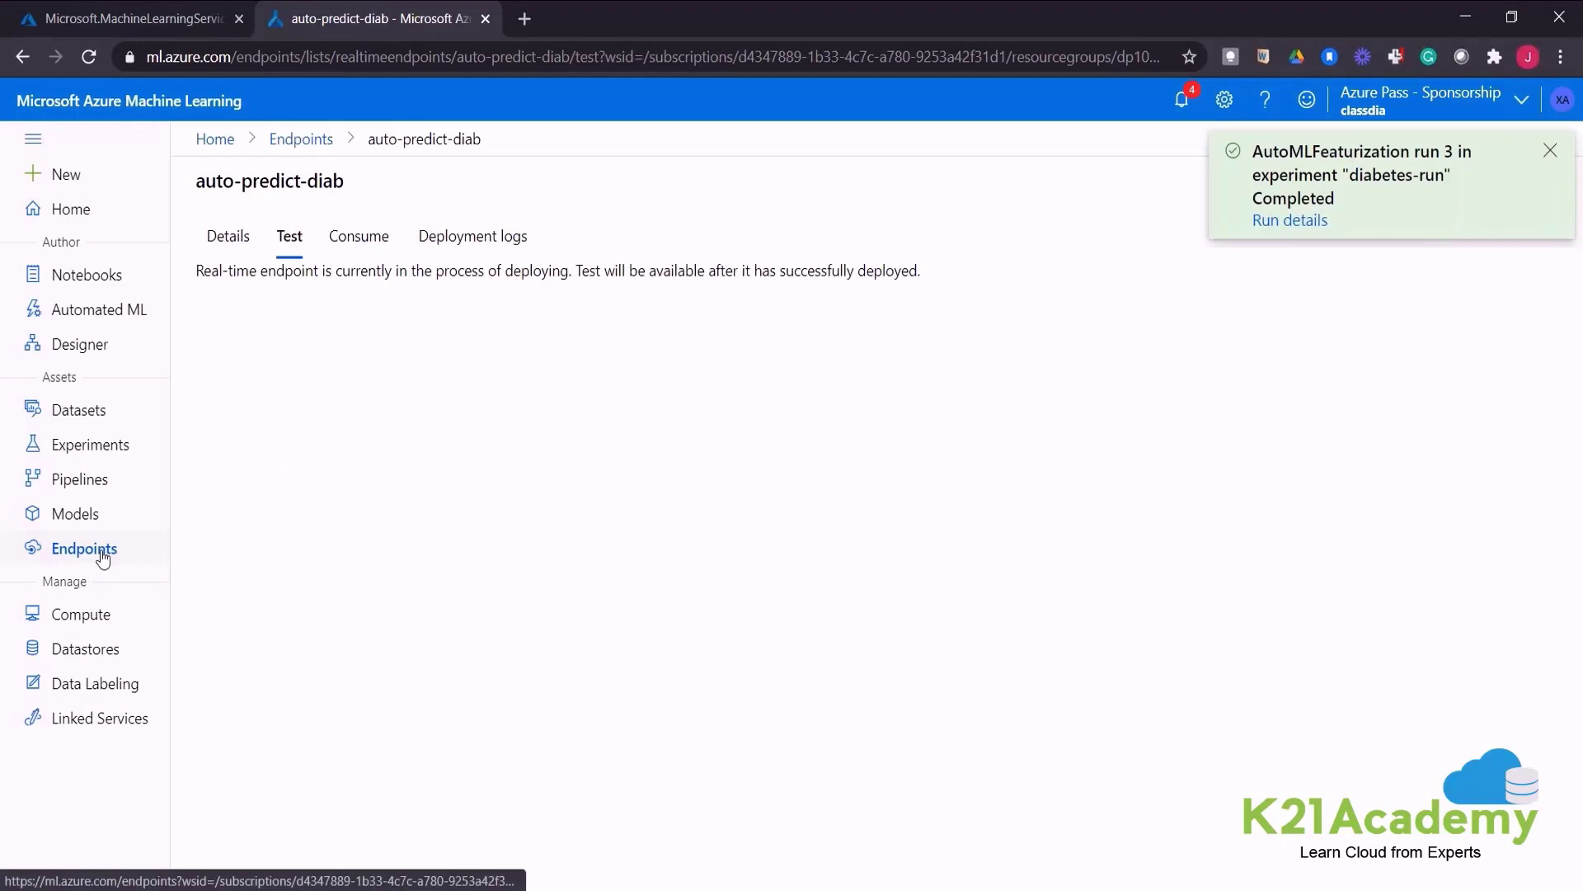
click(101, 551)
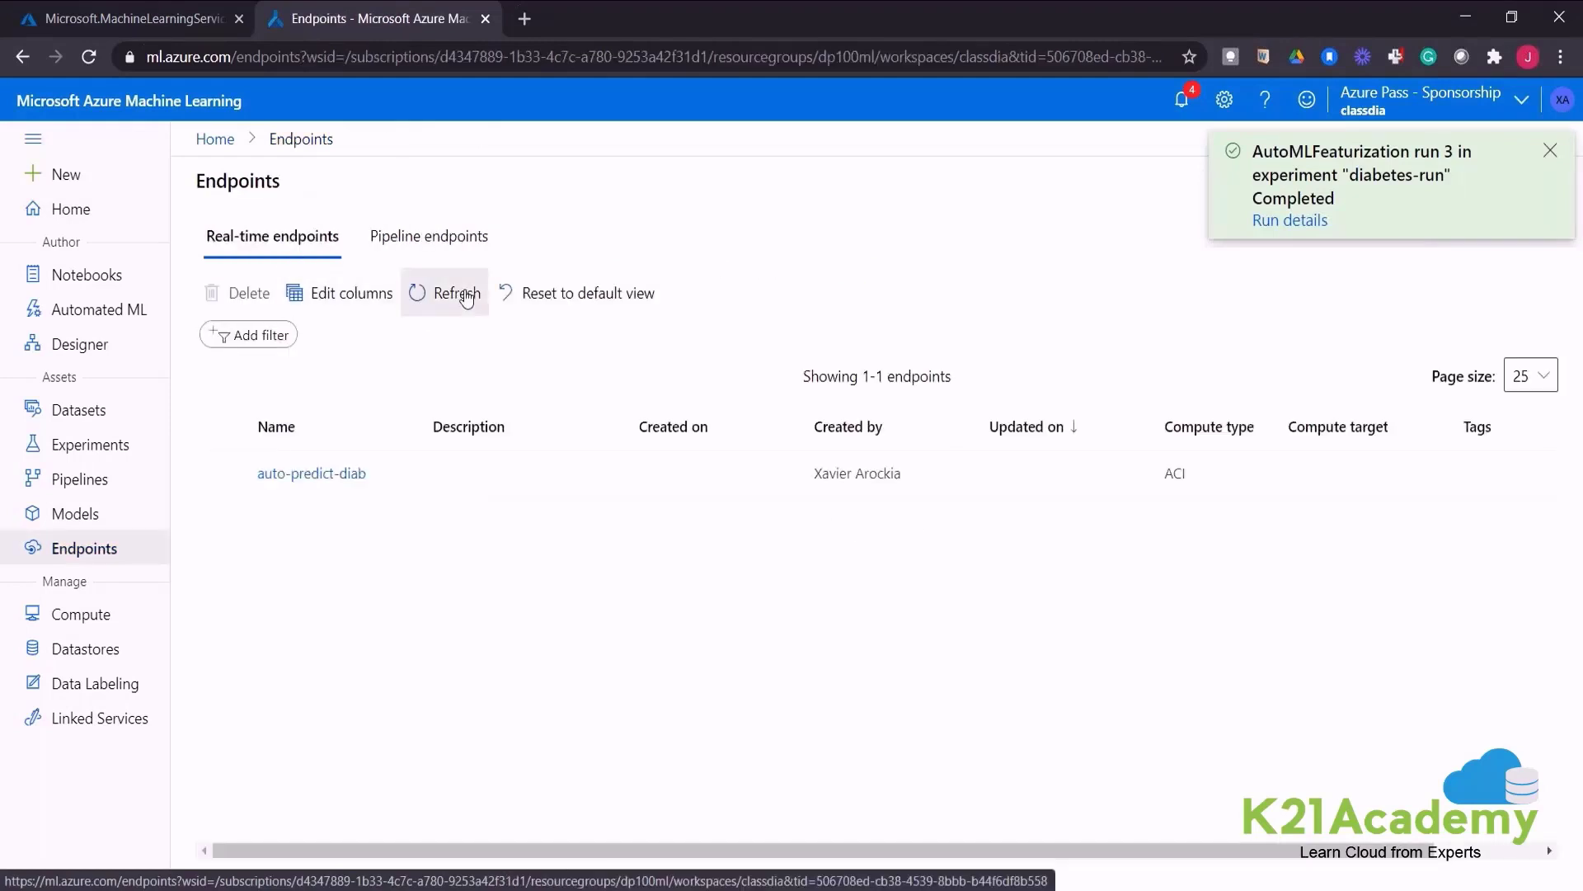
click(457, 294)
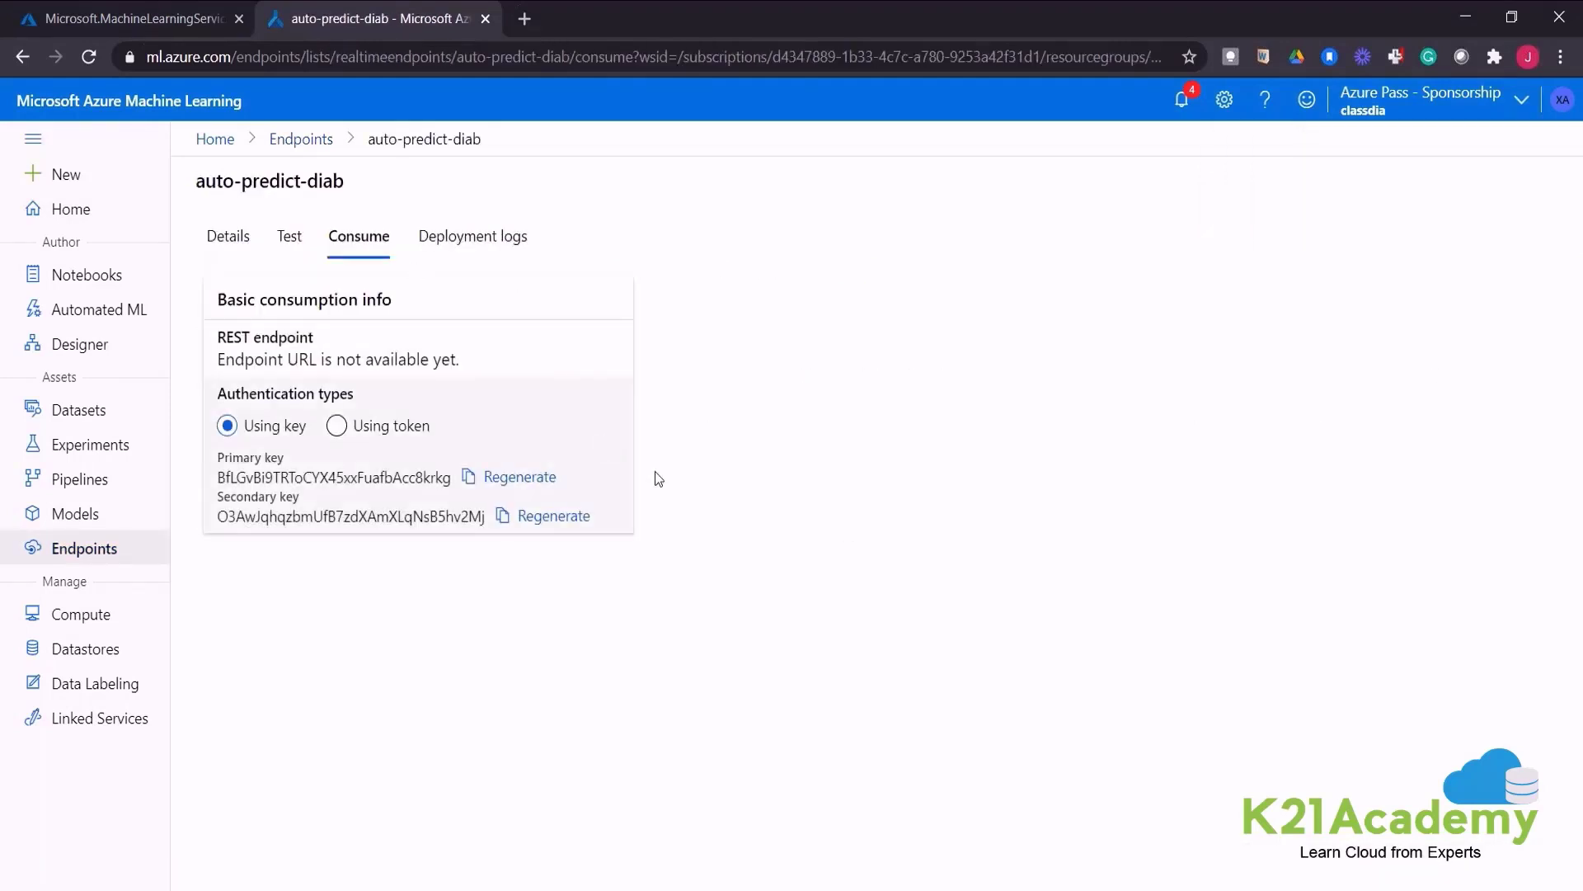